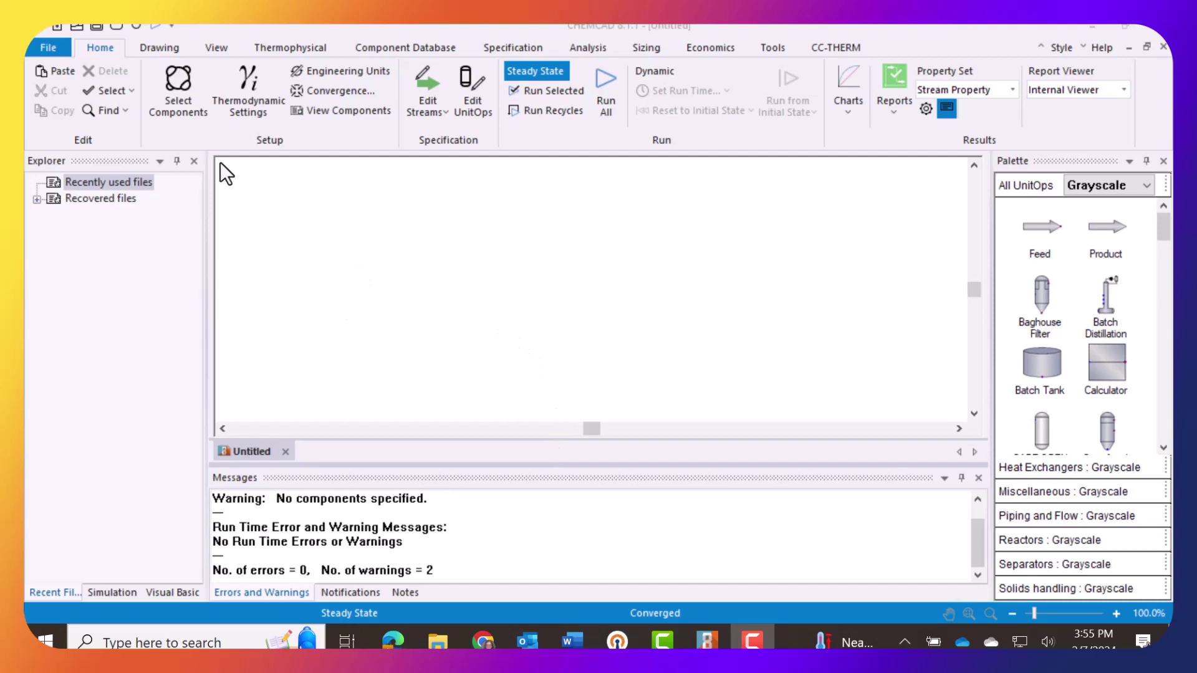
- Search the component database for dichloroethane and add 1,2-Dichloroethane to the simulation's selected components
click(169, 81)
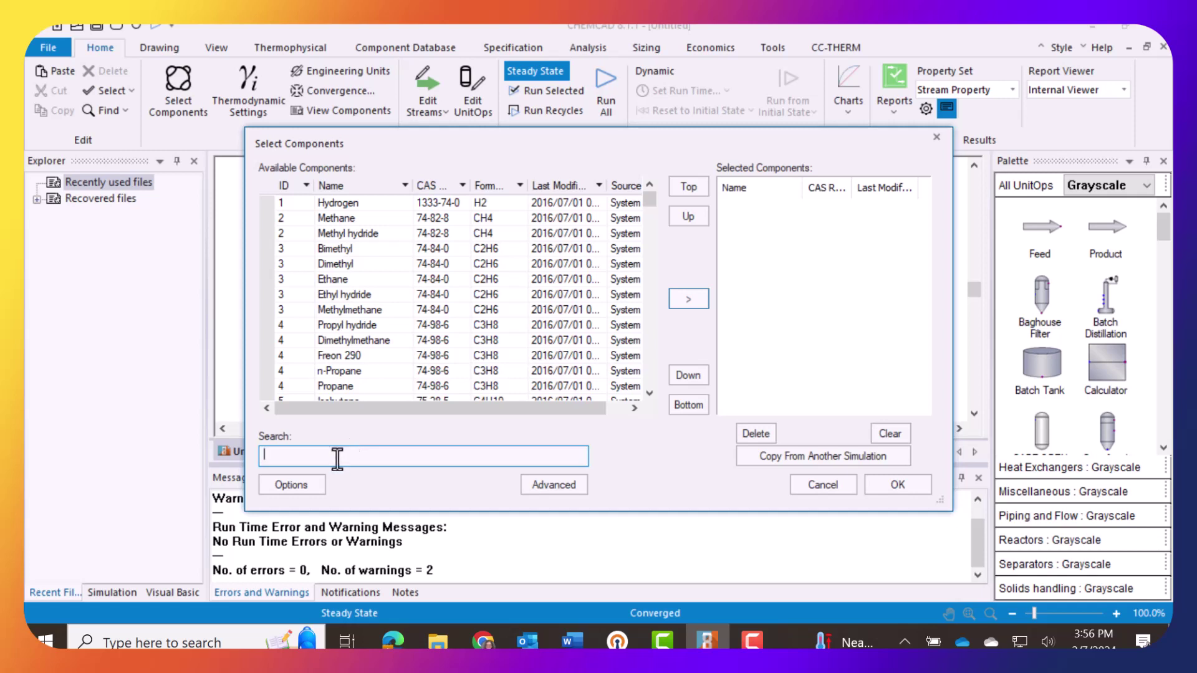
text(dichloro)
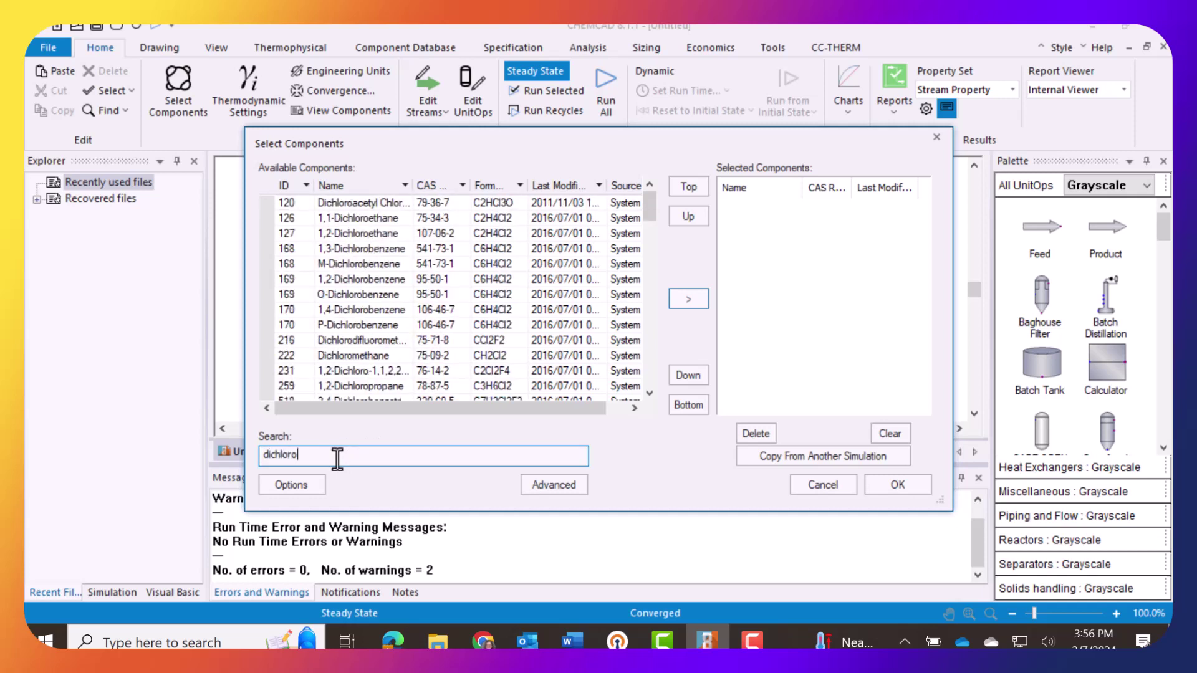
text(ethane)
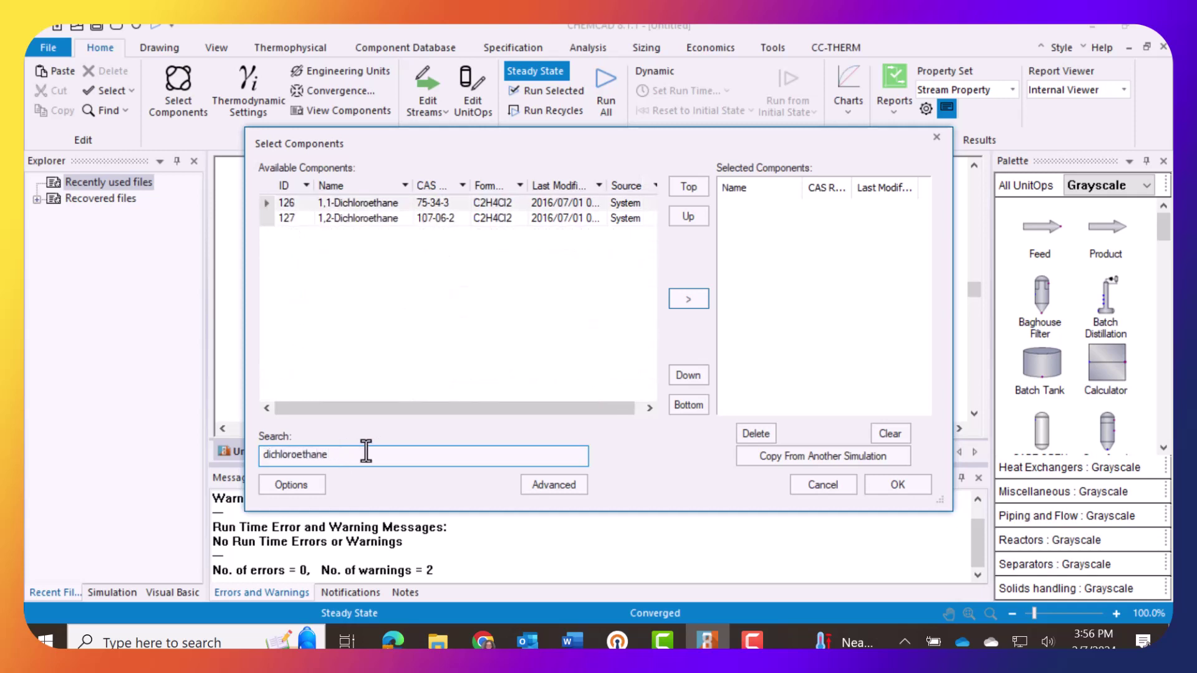
click(376, 219)
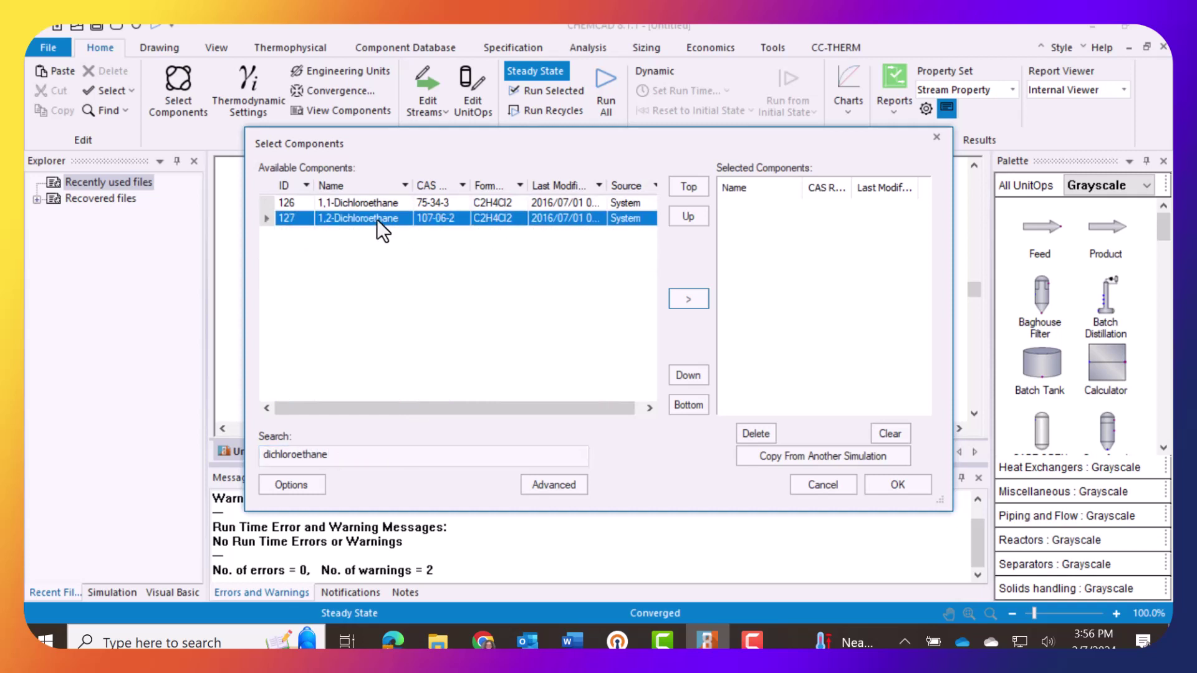
click(690, 299)
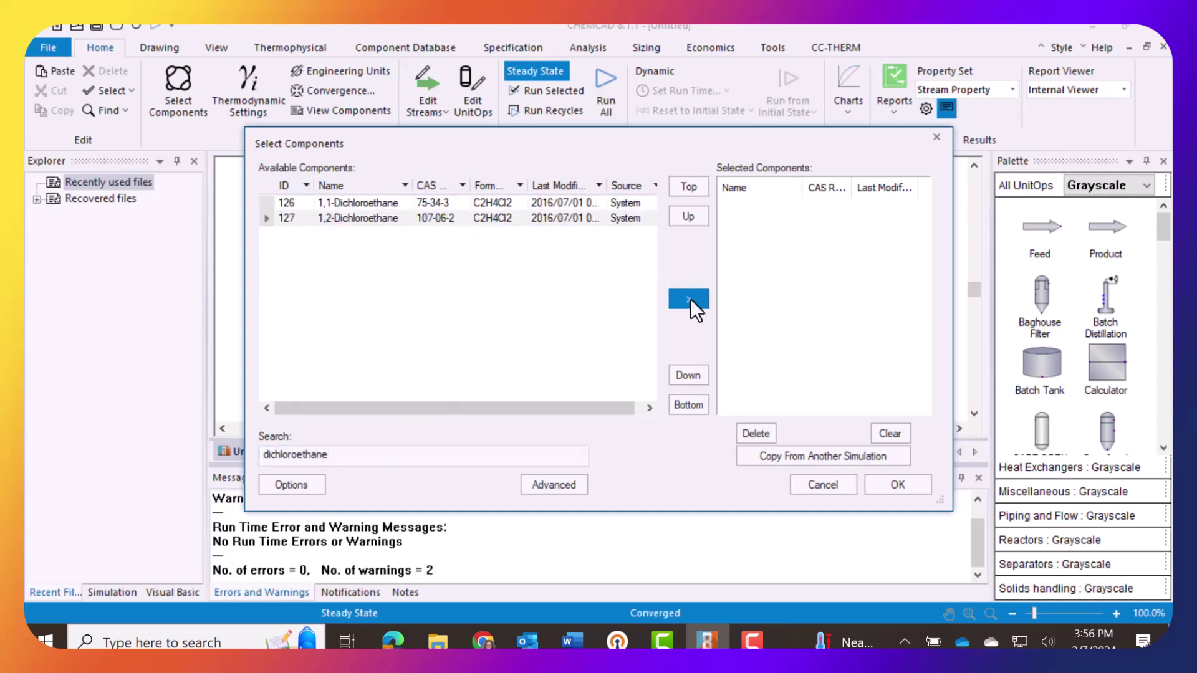
- Search for trichloro, add 1,1,2-Trichloroethane as the second component, and confirm the component selection
click(398, 457)
text(trichloro)
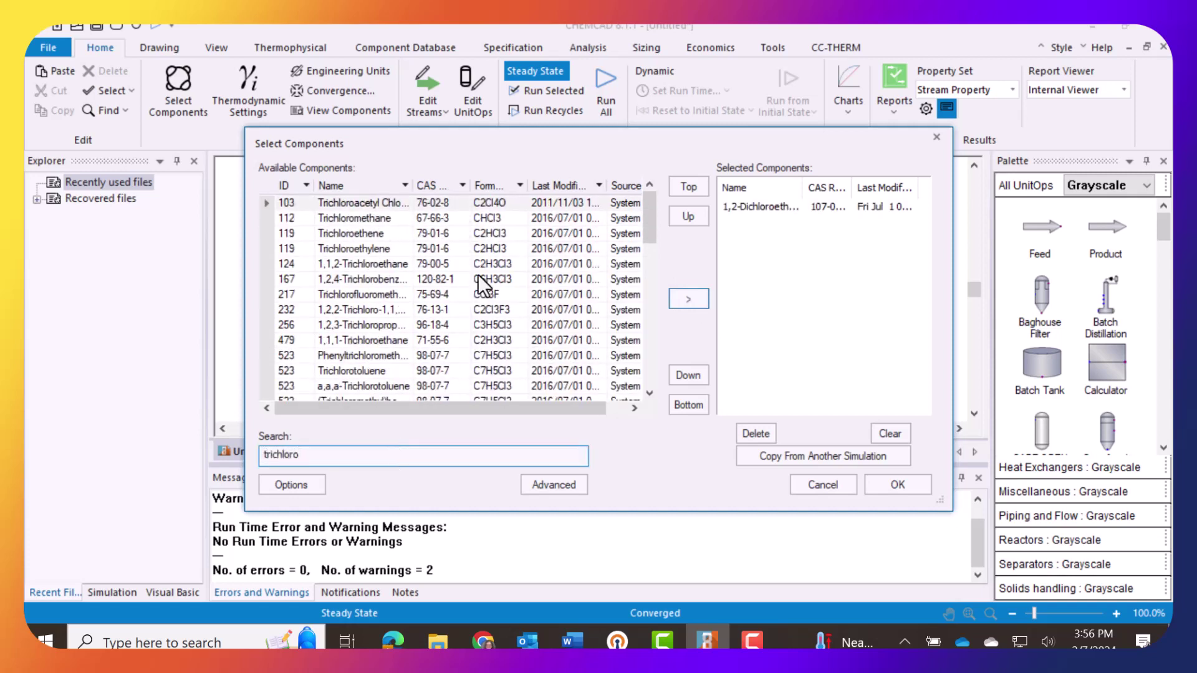
click(355, 268)
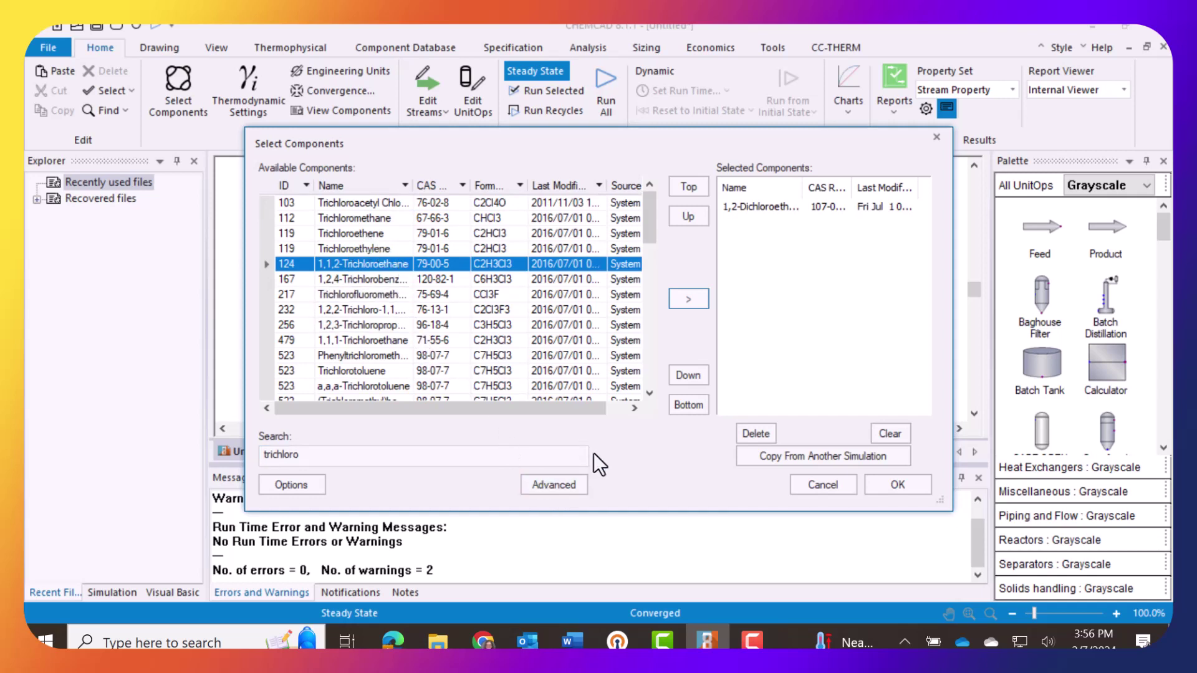
click(687, 298)
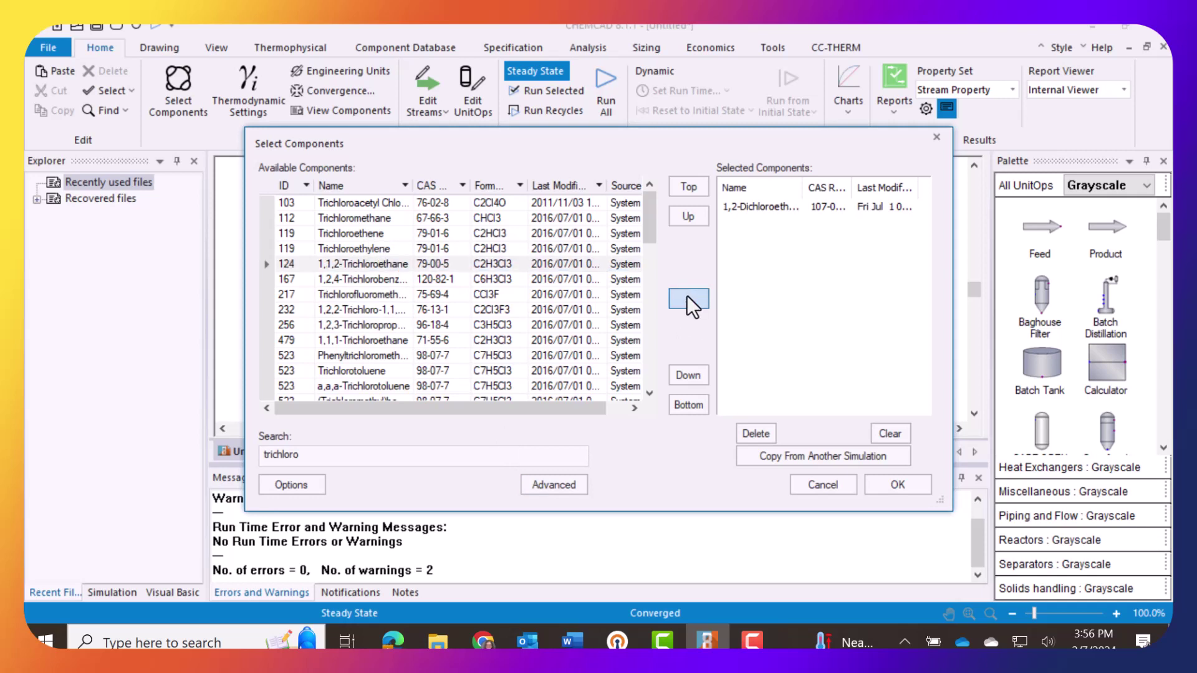
click(686, 295)
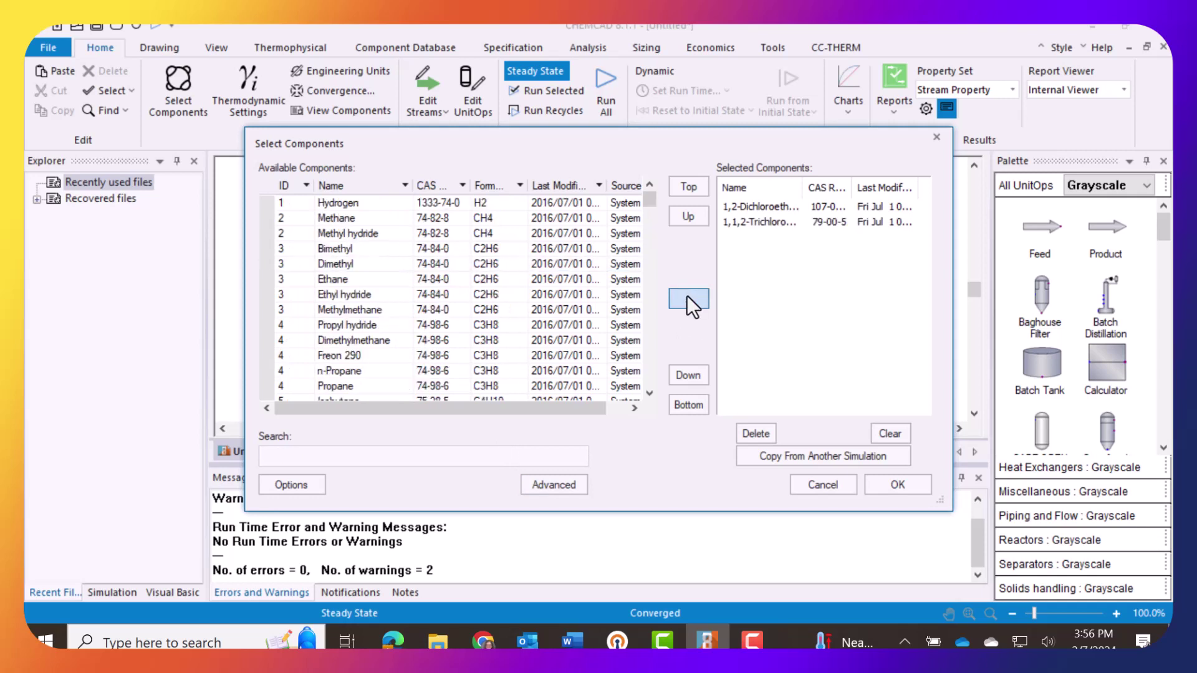
click(892, 488)
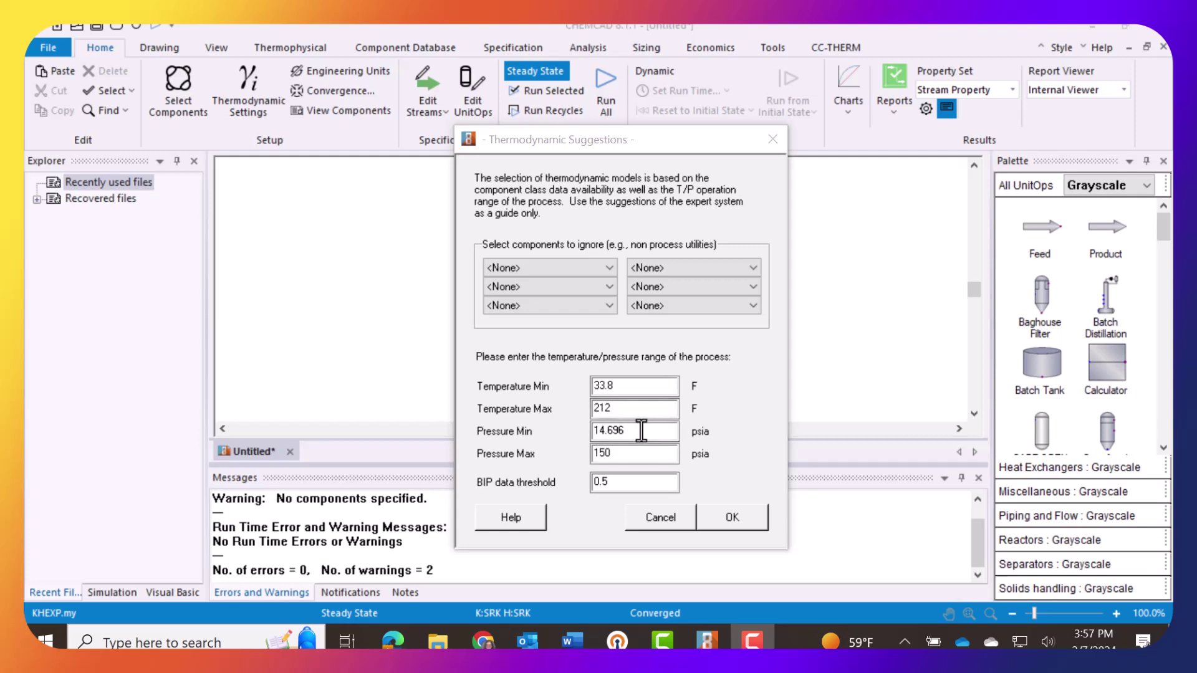
- Accept the default temperature and pressure ranges for the thermodynamic suggestions, and set the global K-value model to Peng-Robinson
click(741, 517)
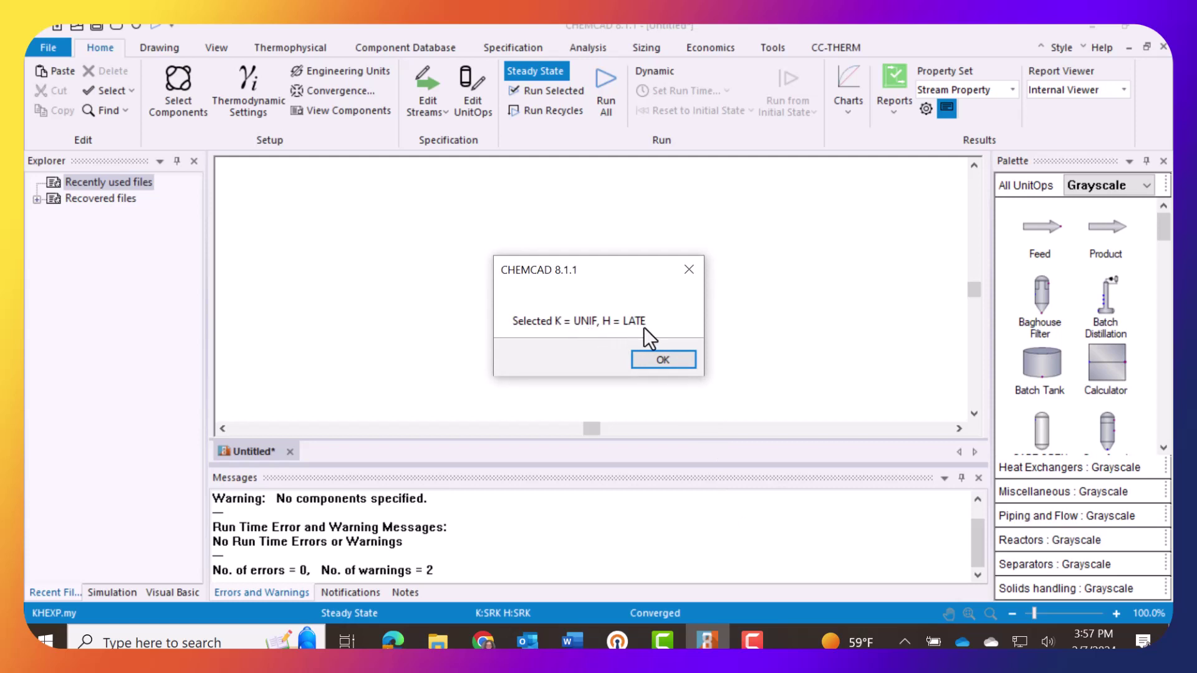
click(663, 360)
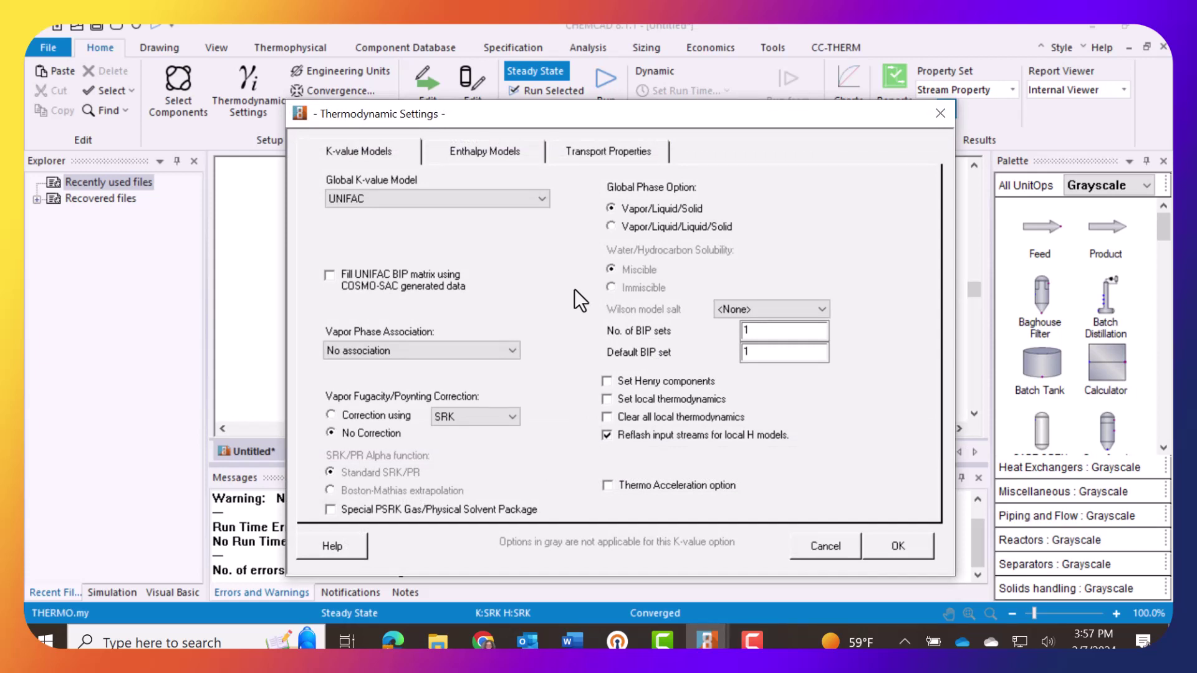
click(541, 197)
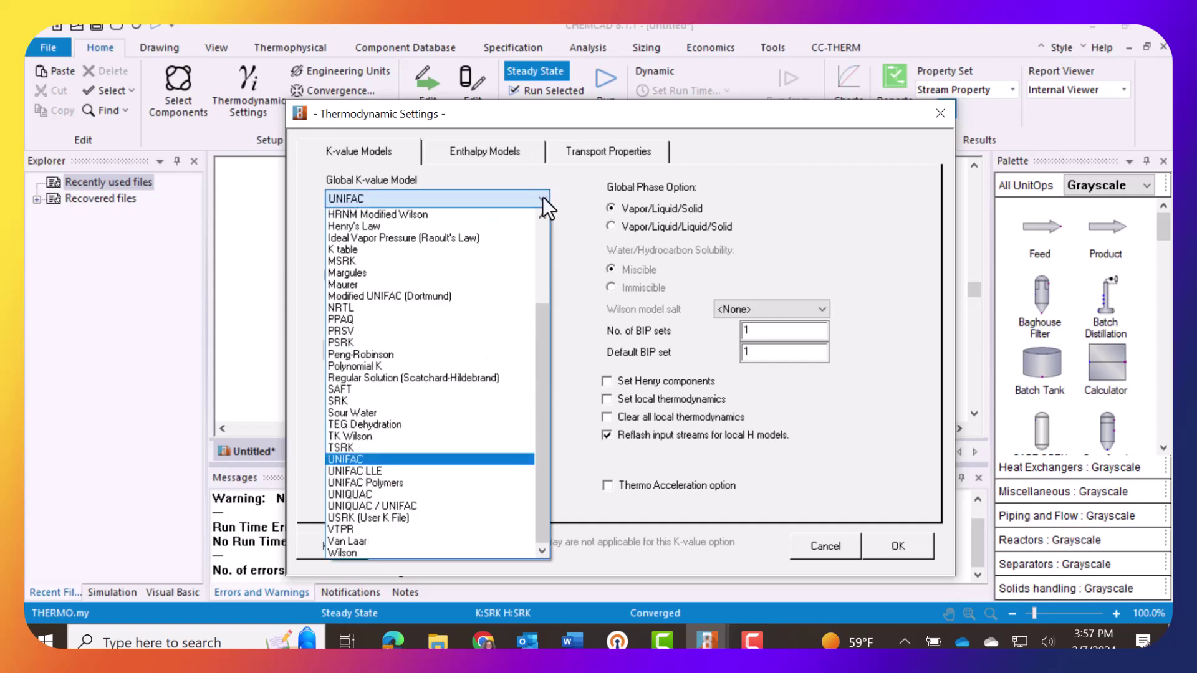
click(435, 353)
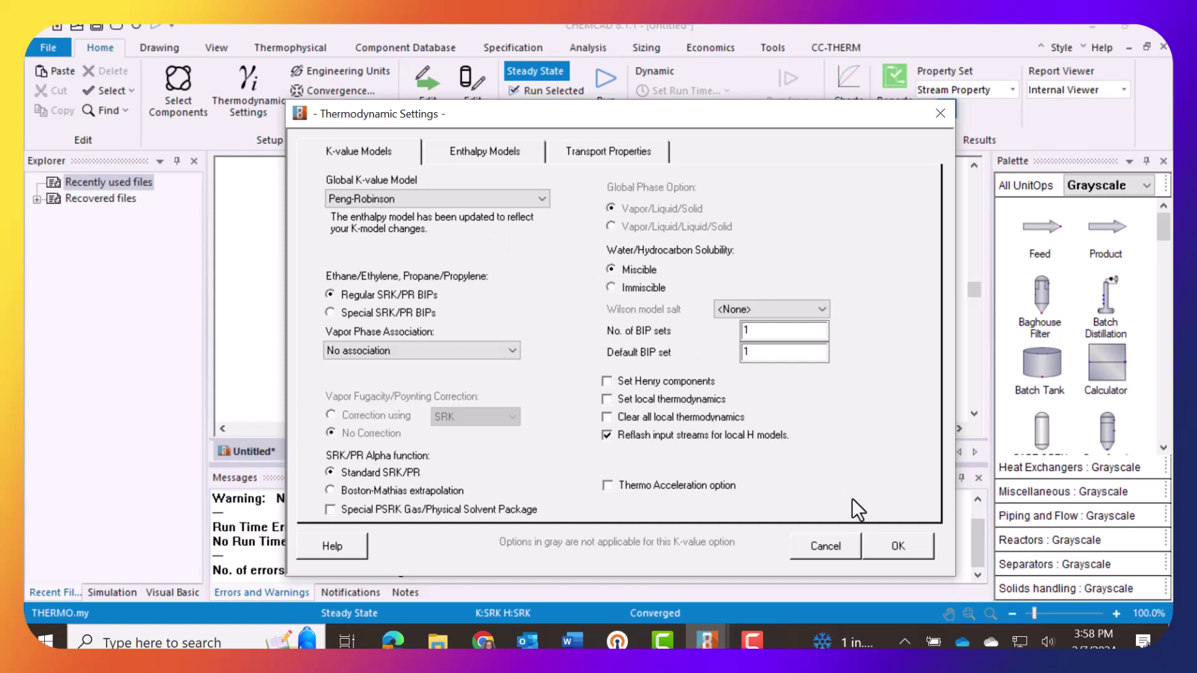
click(896, 549)
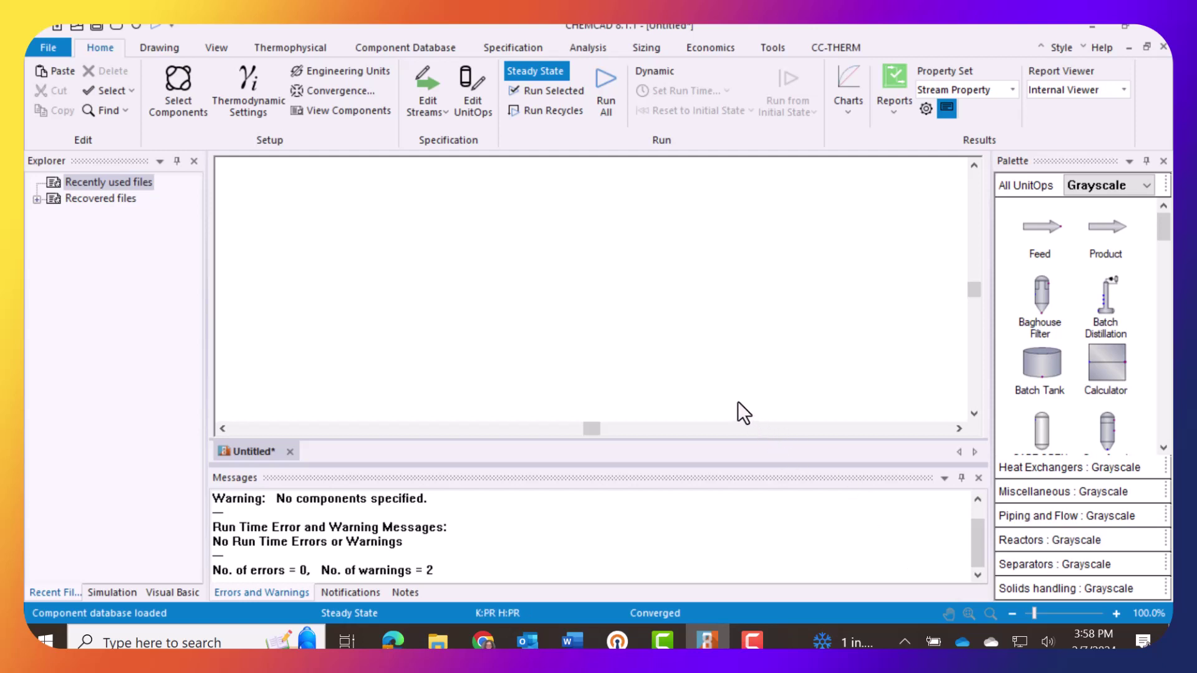
- Set the engineering units to the Metric profile with pressure in atm and apply them to the flowsheet
click(347, 70)
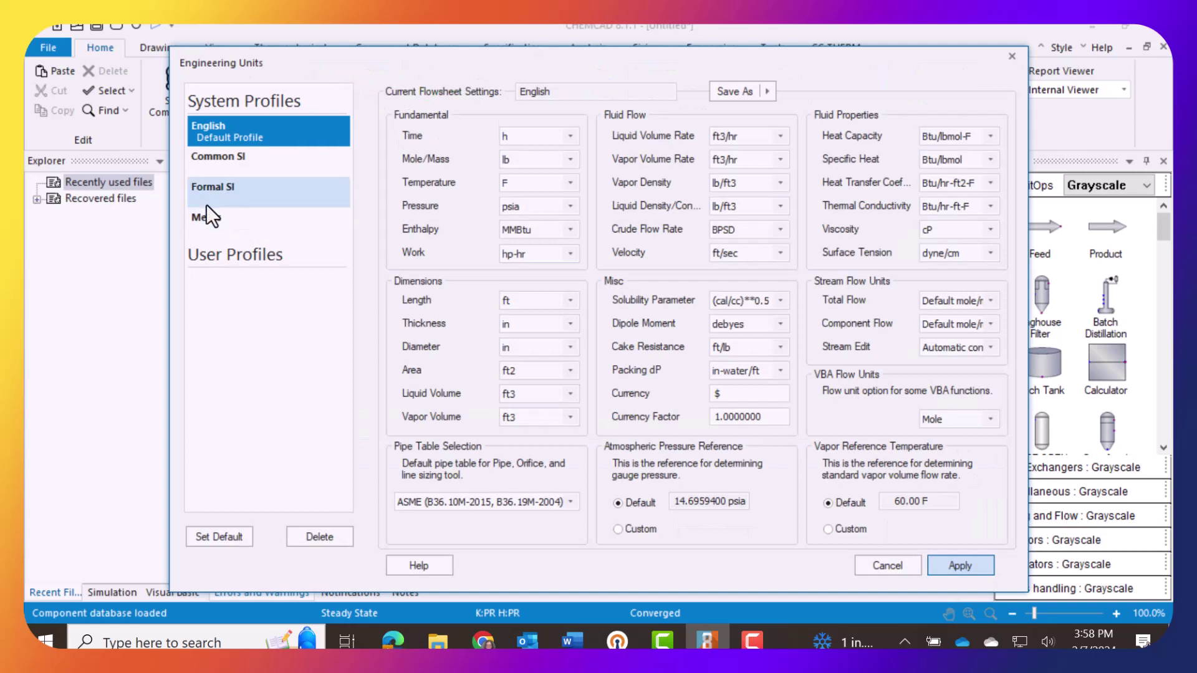
click(211, 218)
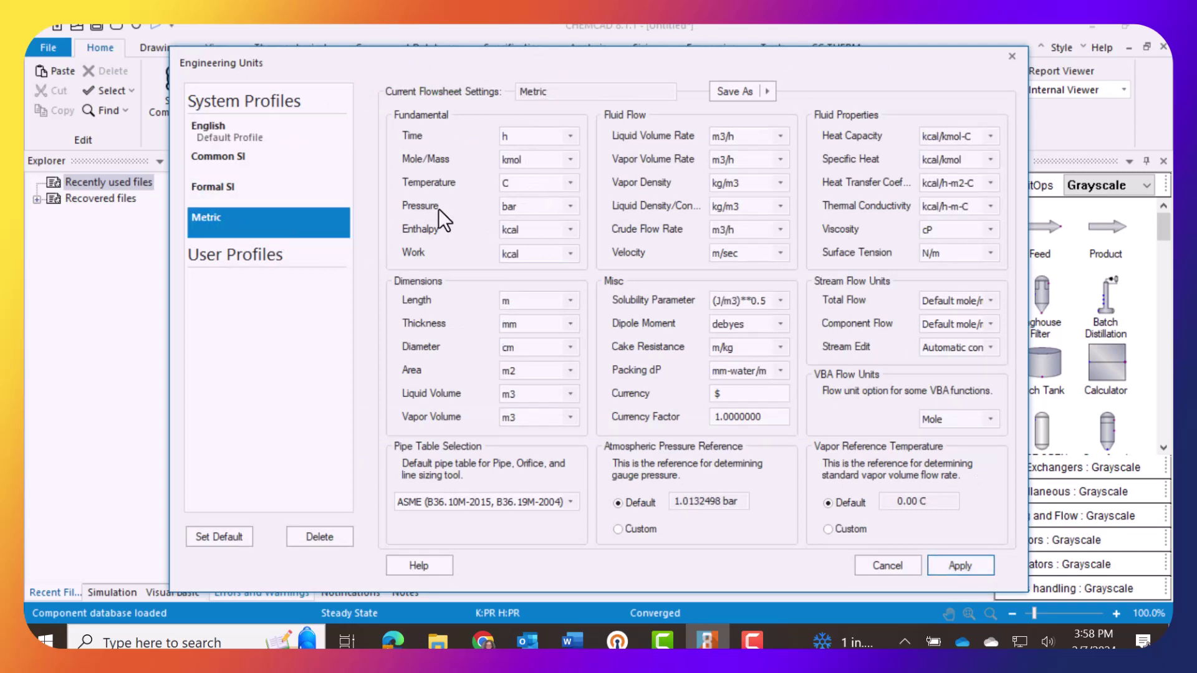
click(257, 159)
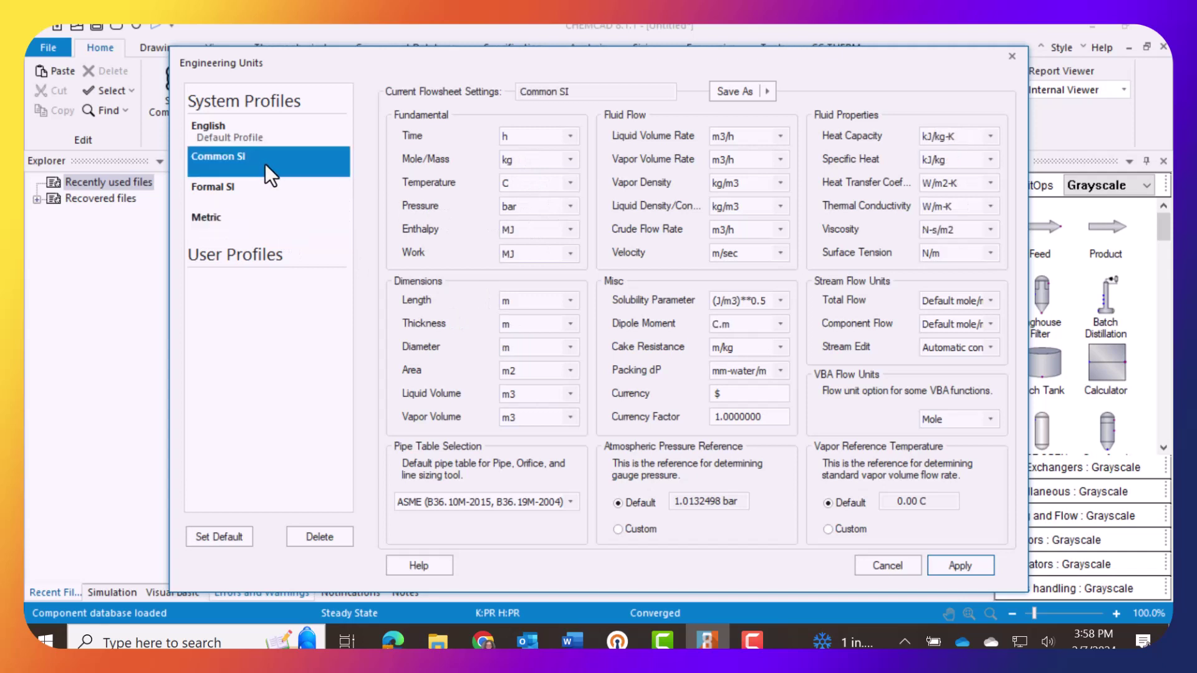
click(222, 226)
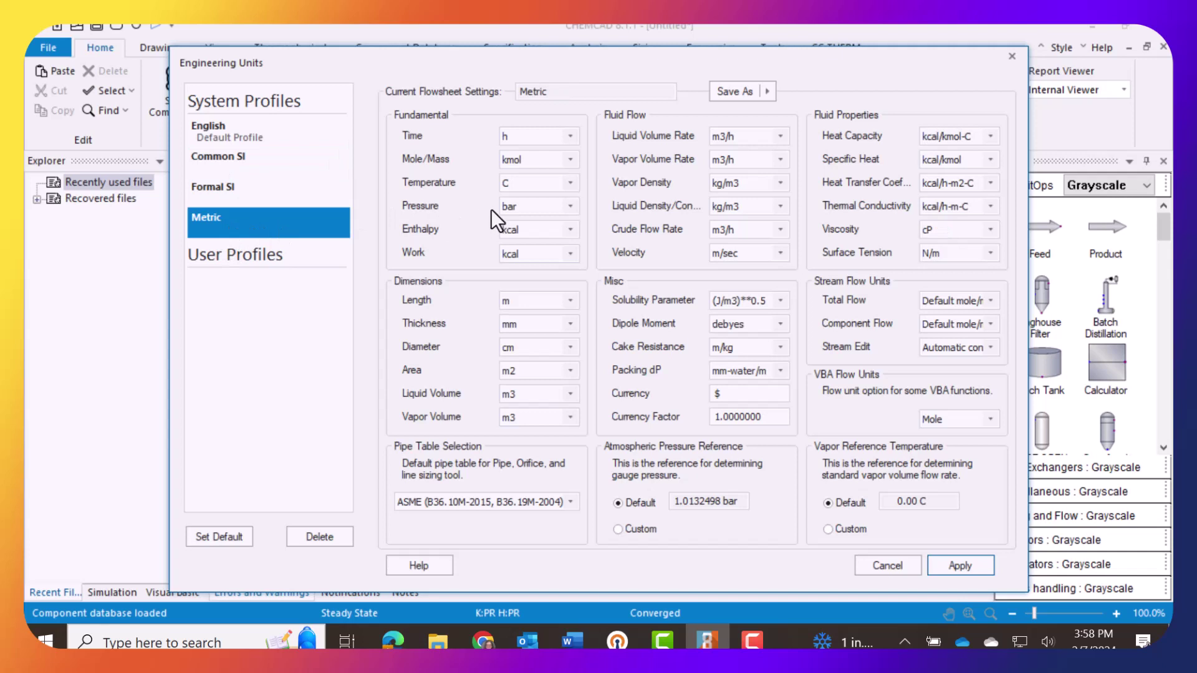
click(570, 206)
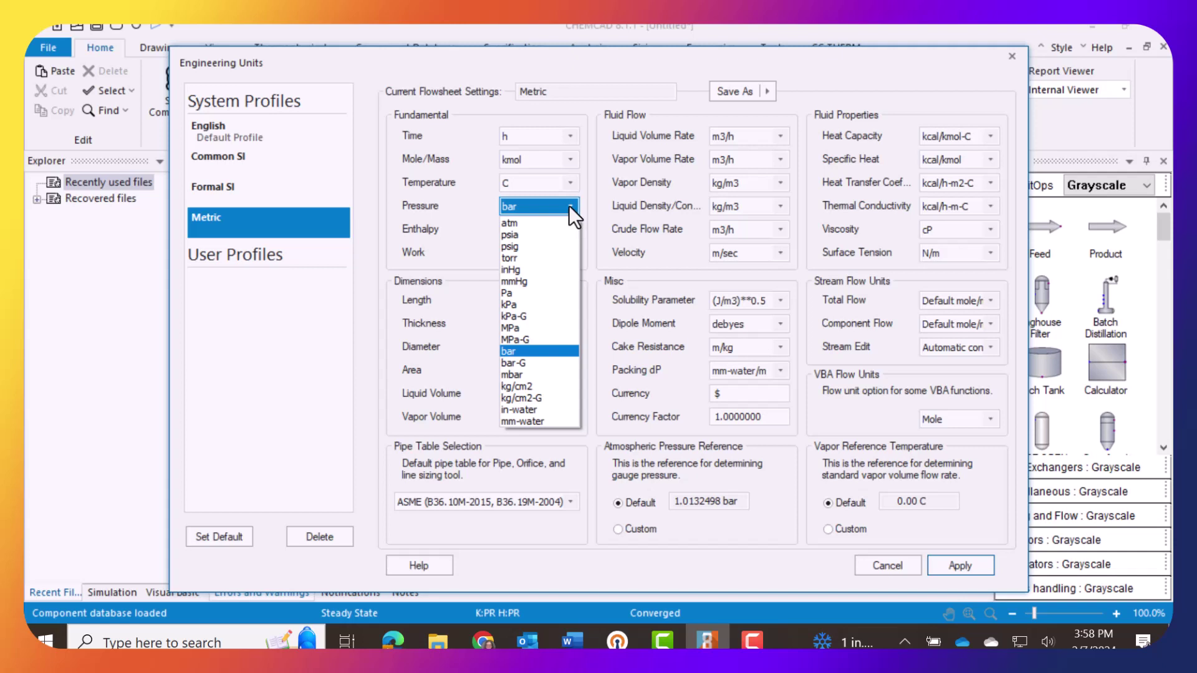
click(530, 225)
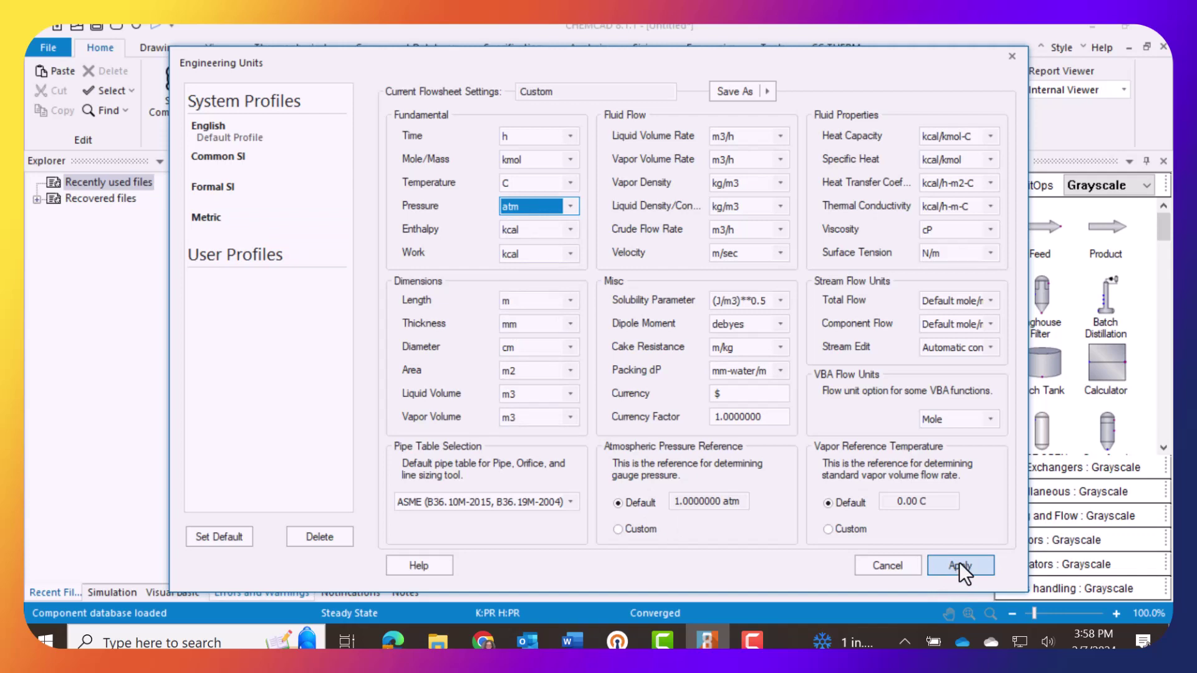
click(958, 564)
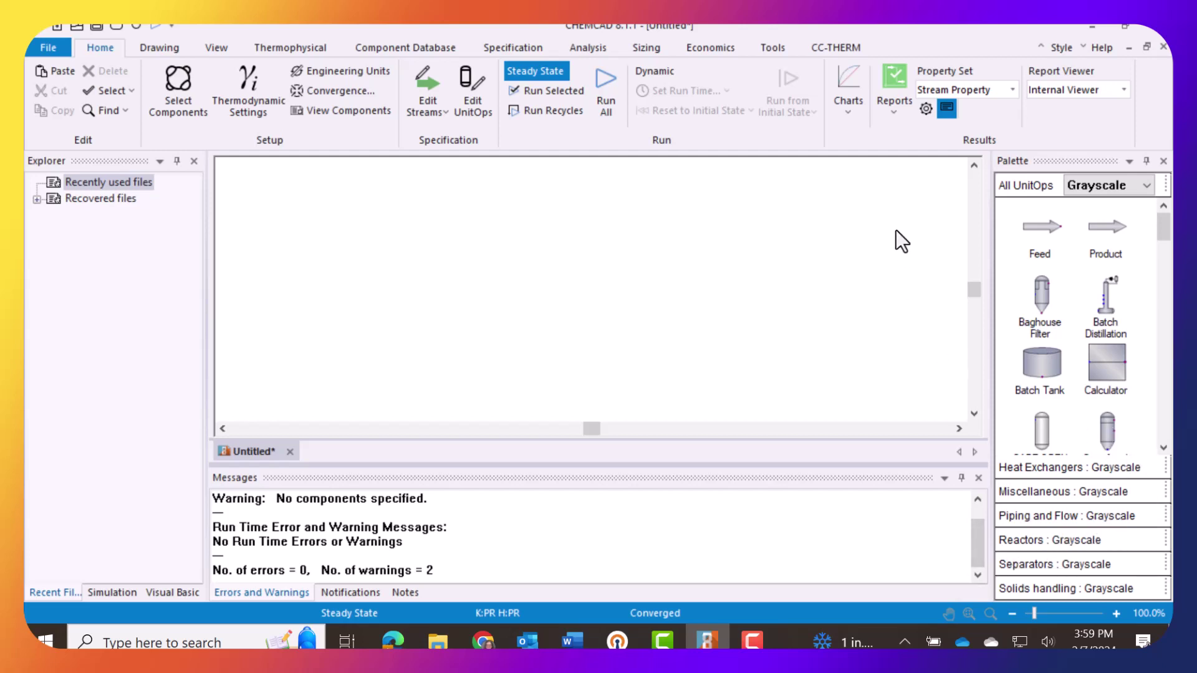
- Generate TPXY charts with 1,2-Dichloroethane as the first component and 1,1,2-Trichloroethane as the second, keeping the default calculation settings
click(846, 103)
click(673, 196)
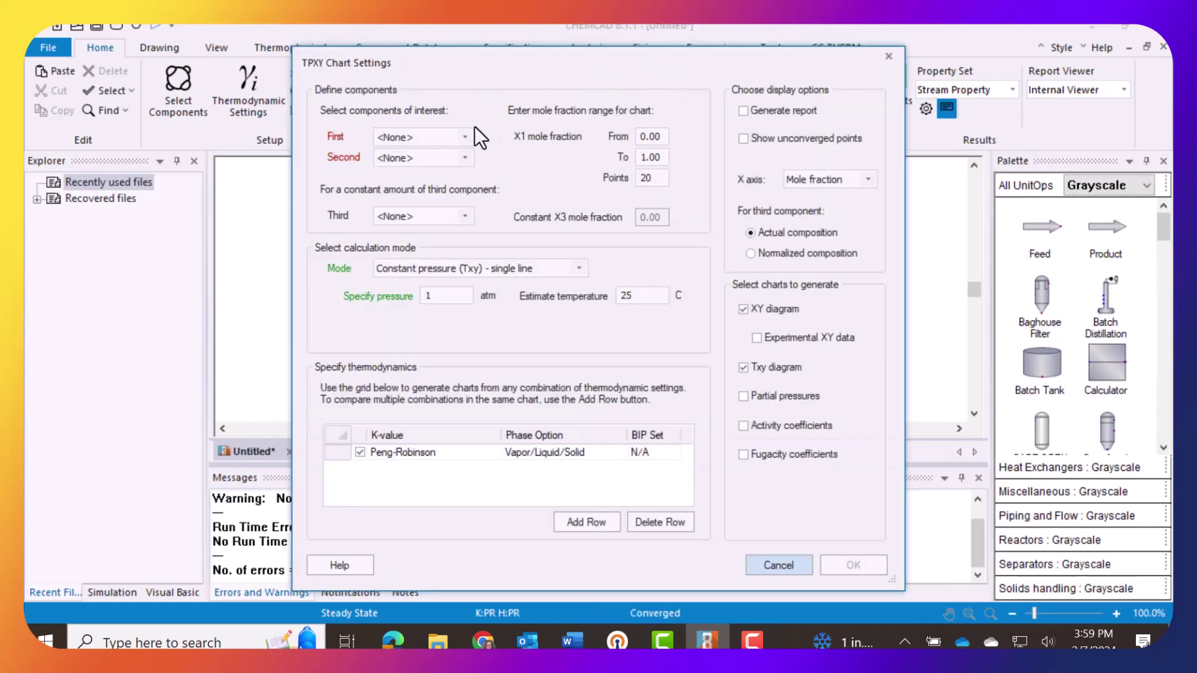
click(465, 136)
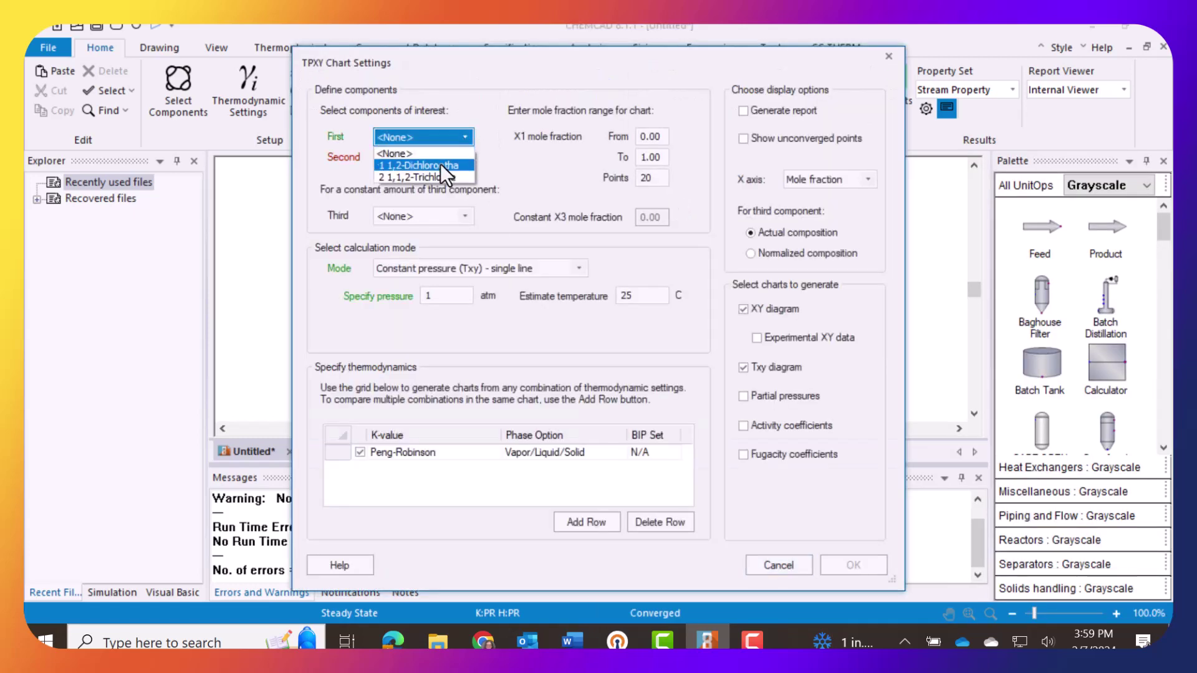
click(440, 164)
click(465, 157)
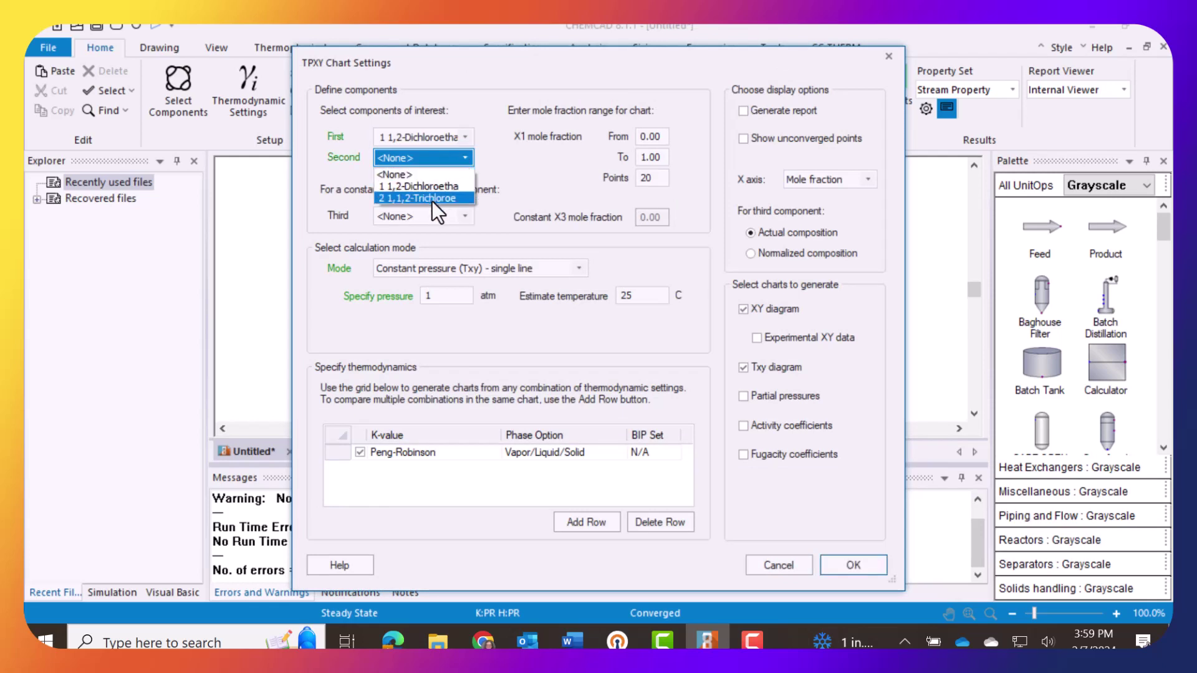
click(433, 199)
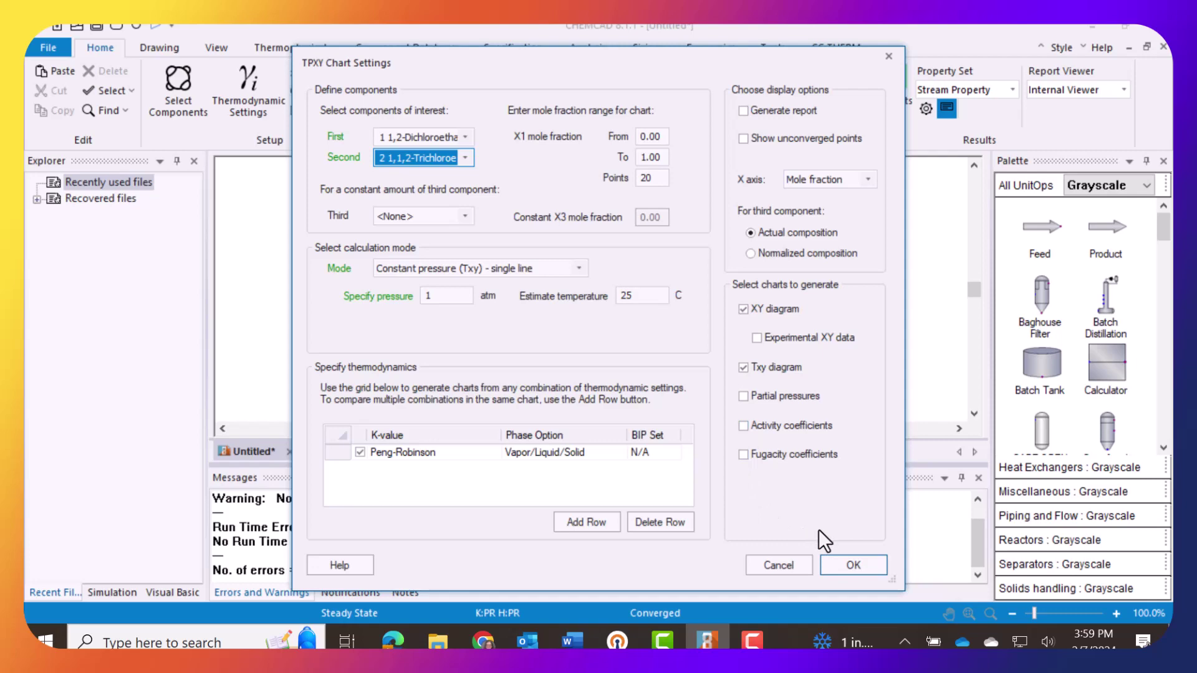
click(840, 563)
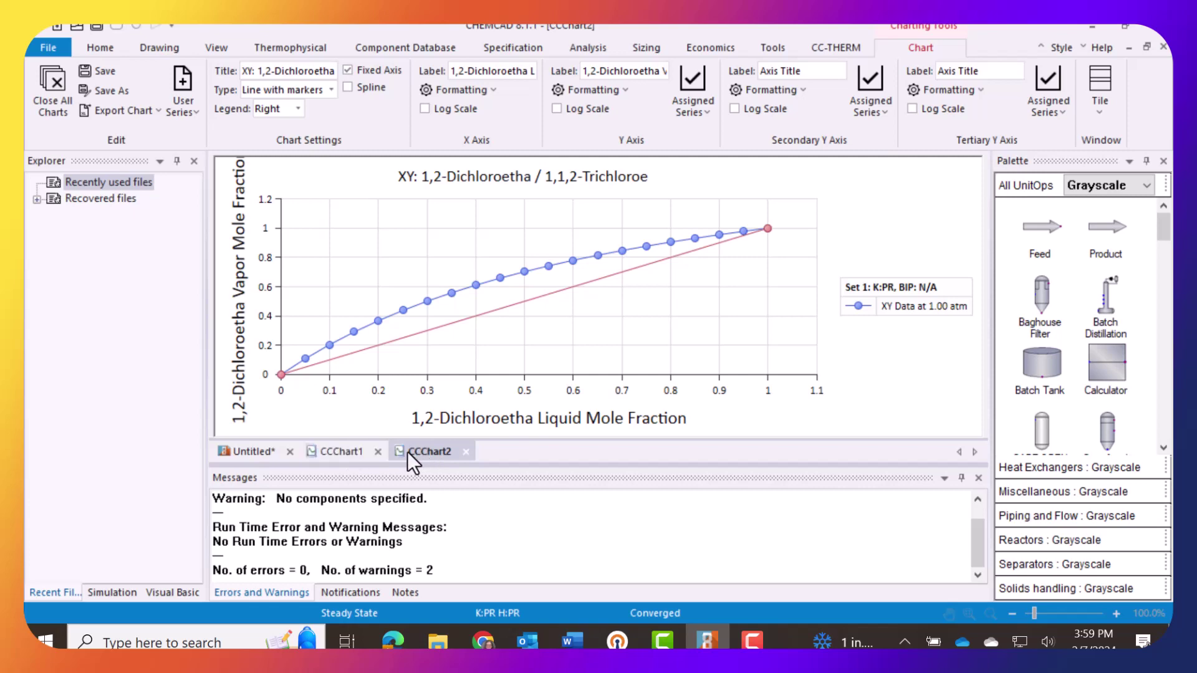
- View the Txy chart, return to the XY chart, and export its data to Excel CSV
click(360, 454)
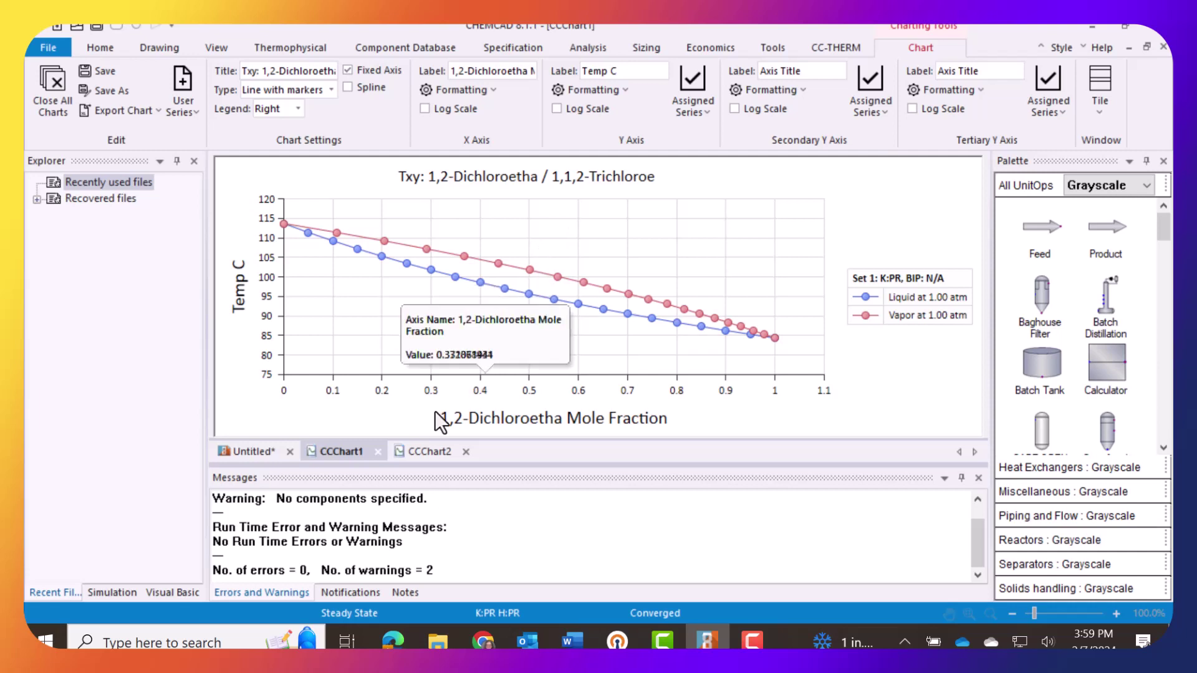
click(421, 452)
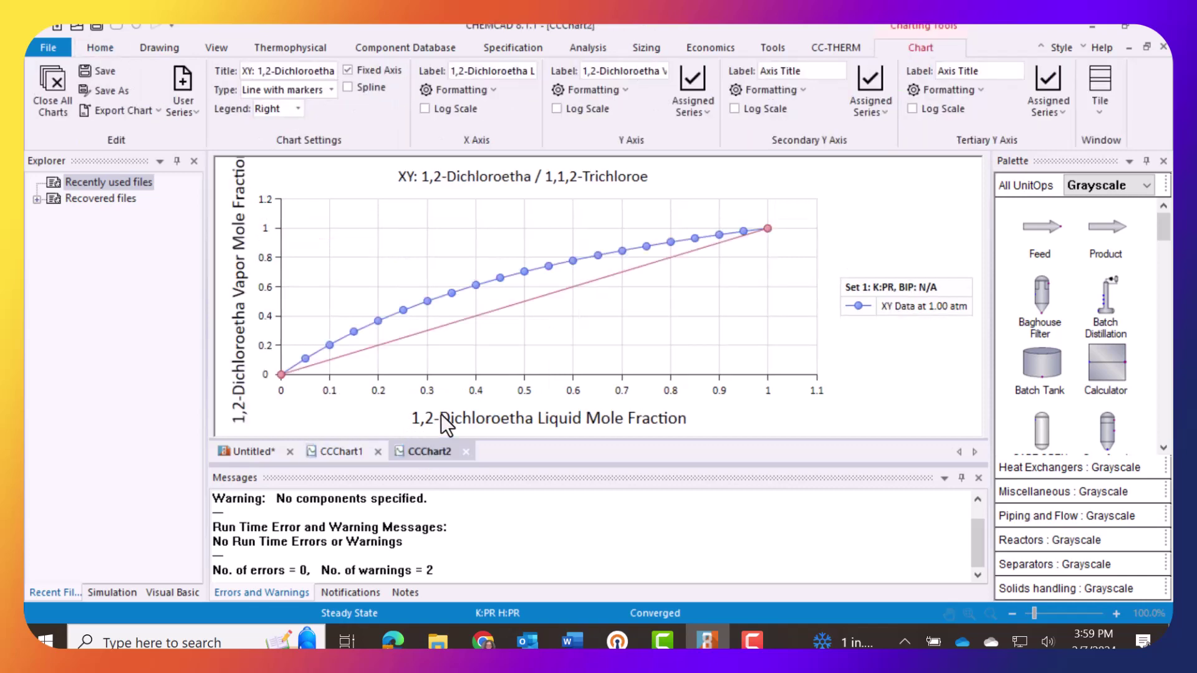
mouse_move(648, 249)
click(116, 114)
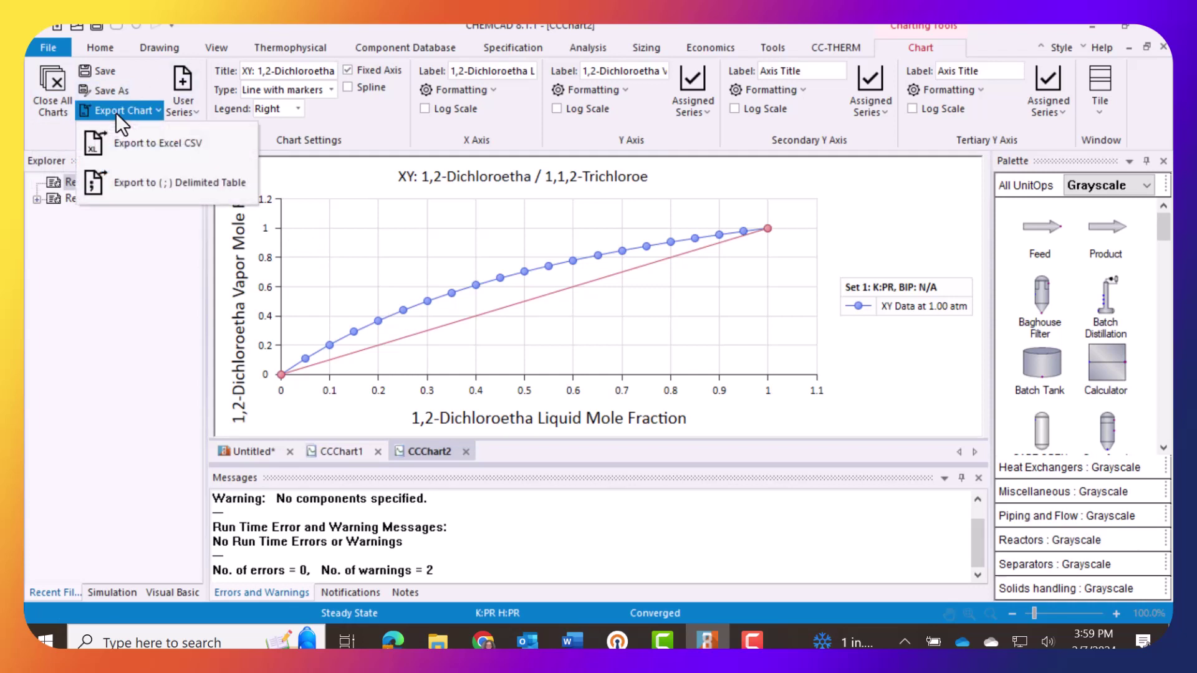
click(139, 150)
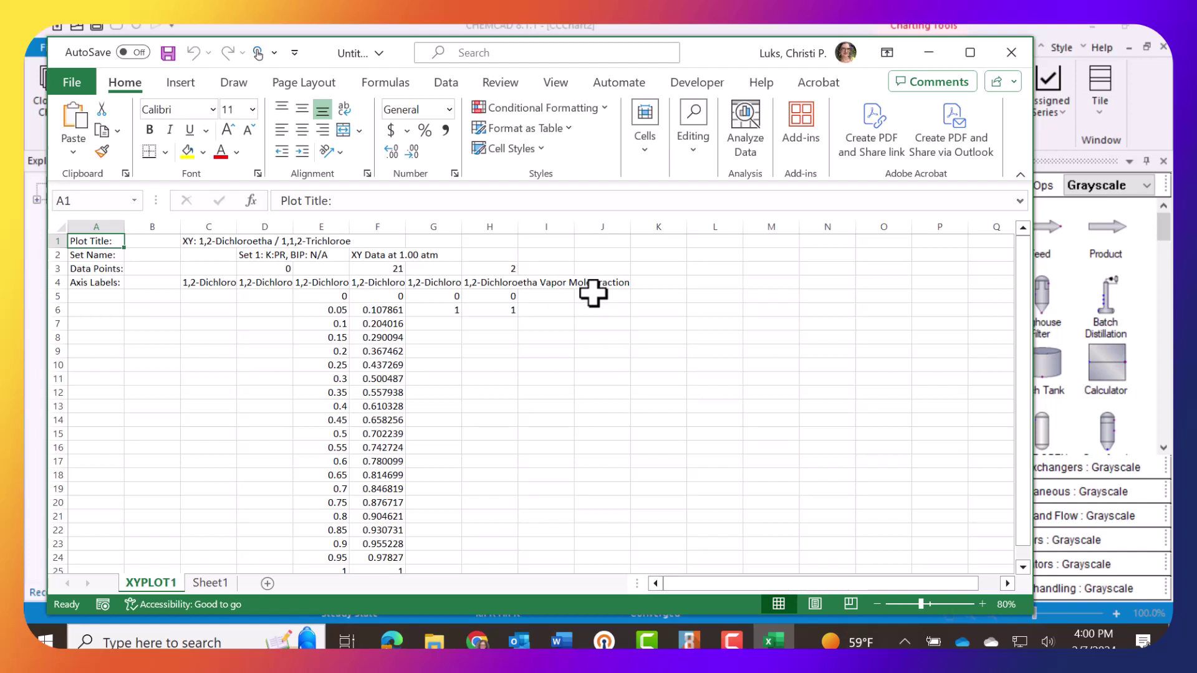
- Enter the label KD in cell I5 of the exported XY data sheet and select the cell below it
click(552, 297)
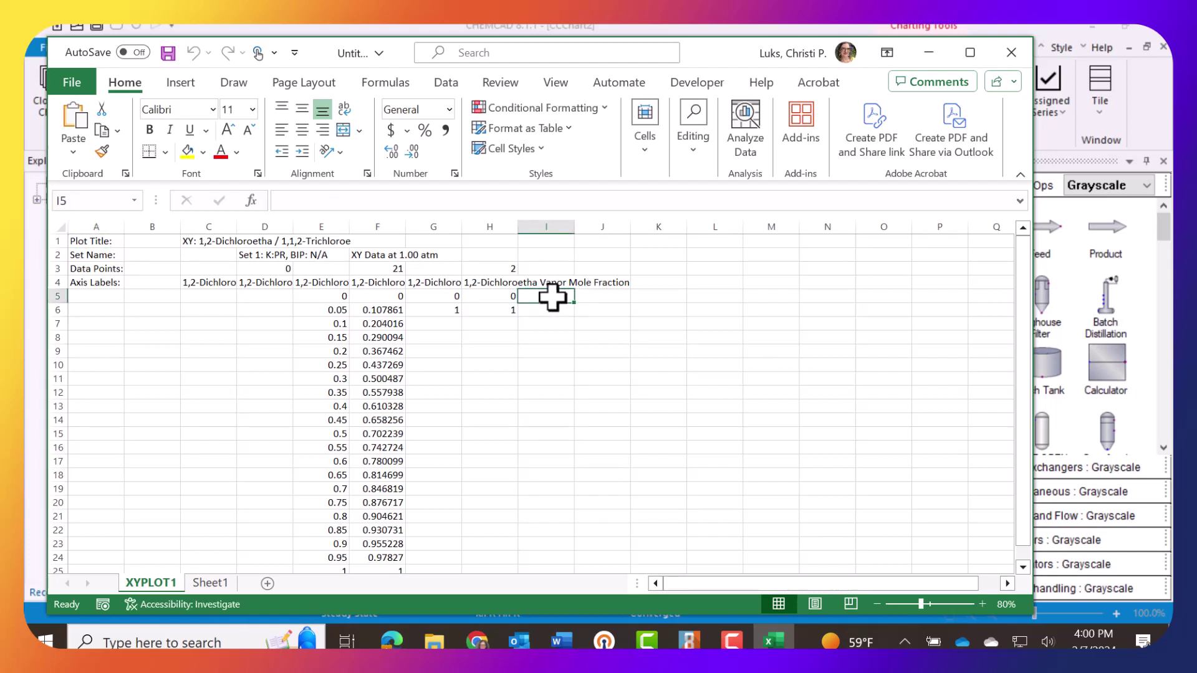
text(K)
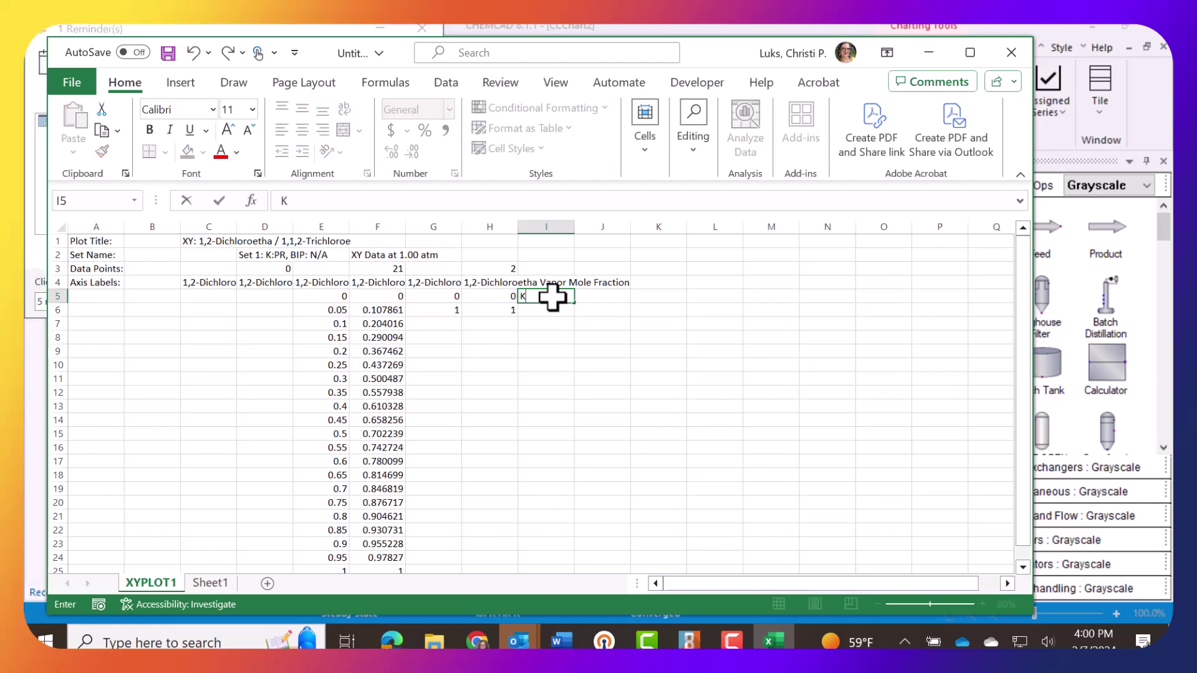
text(D)
key(Return)
key(Return)
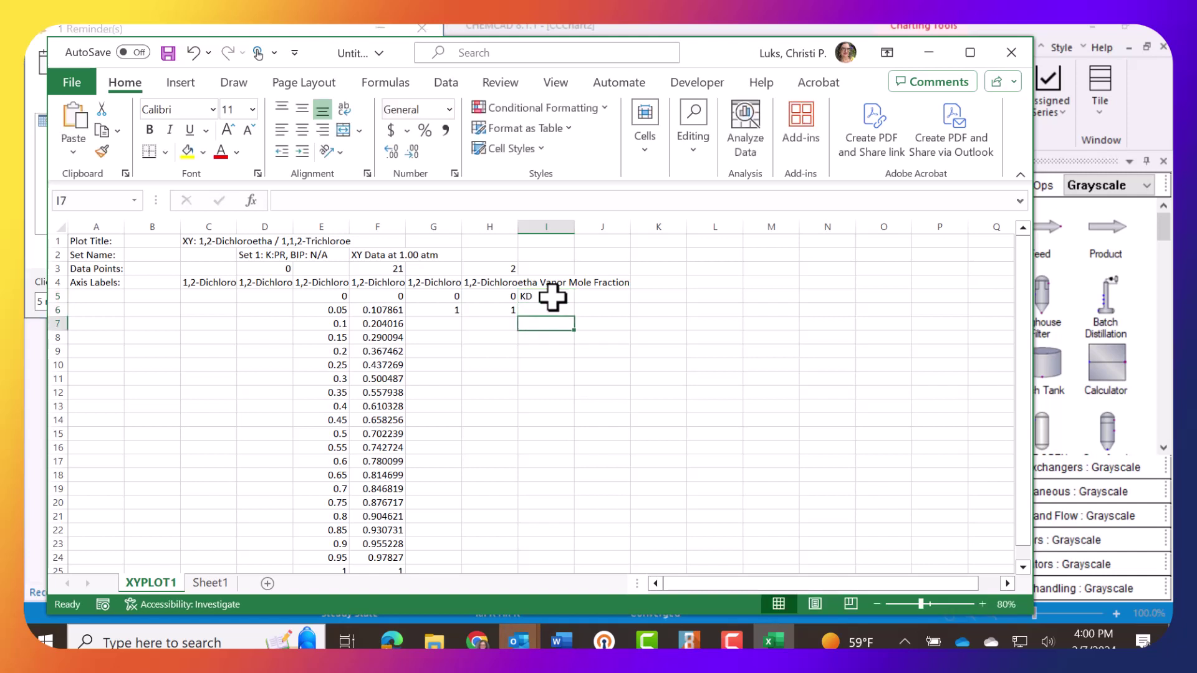
key(Up)
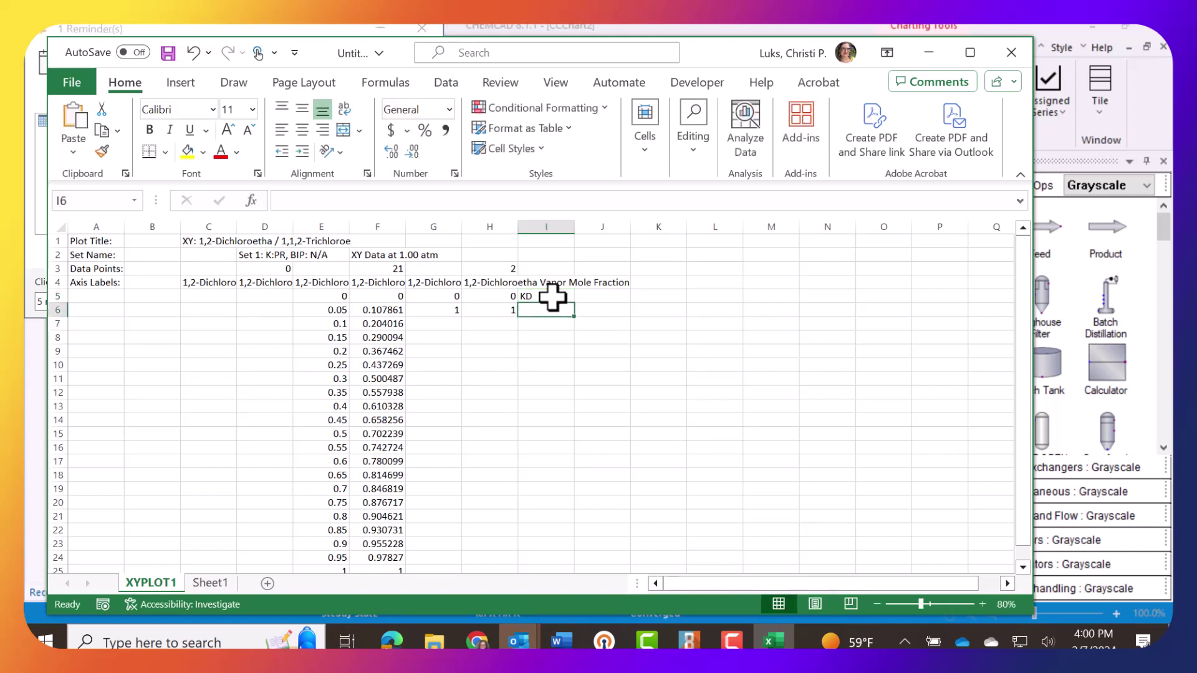
- Calculate the KD value in cell I6 with the formula =F6/E6
text(=)
click(391, 309)
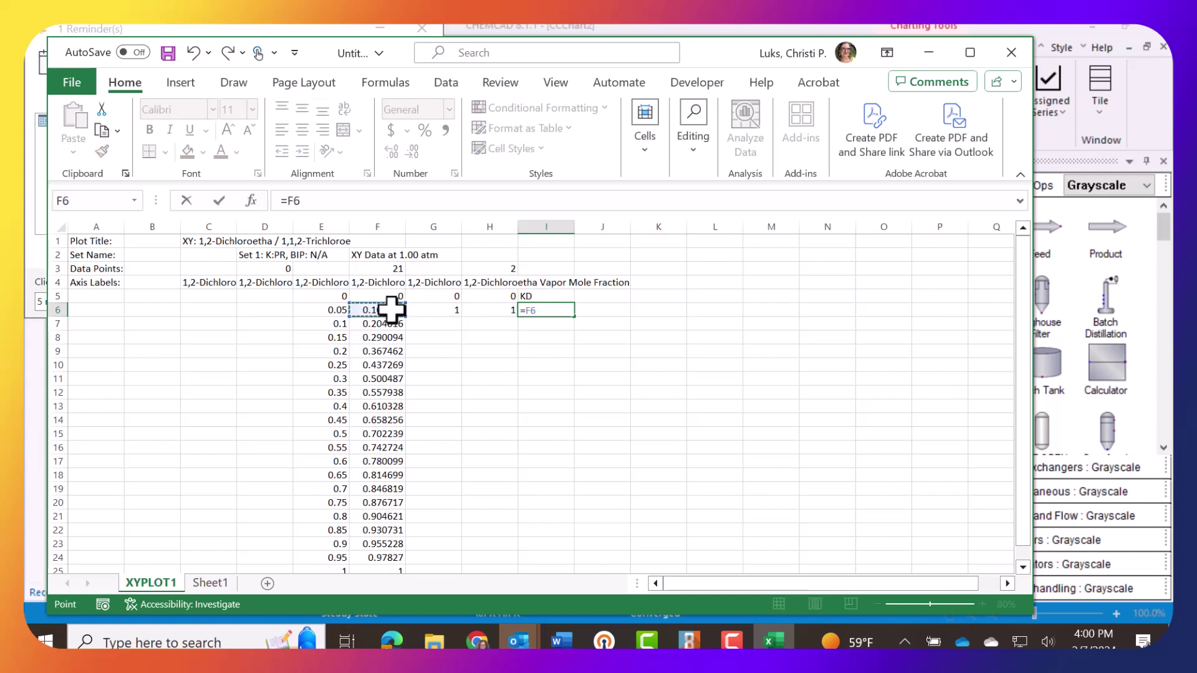
text(/)
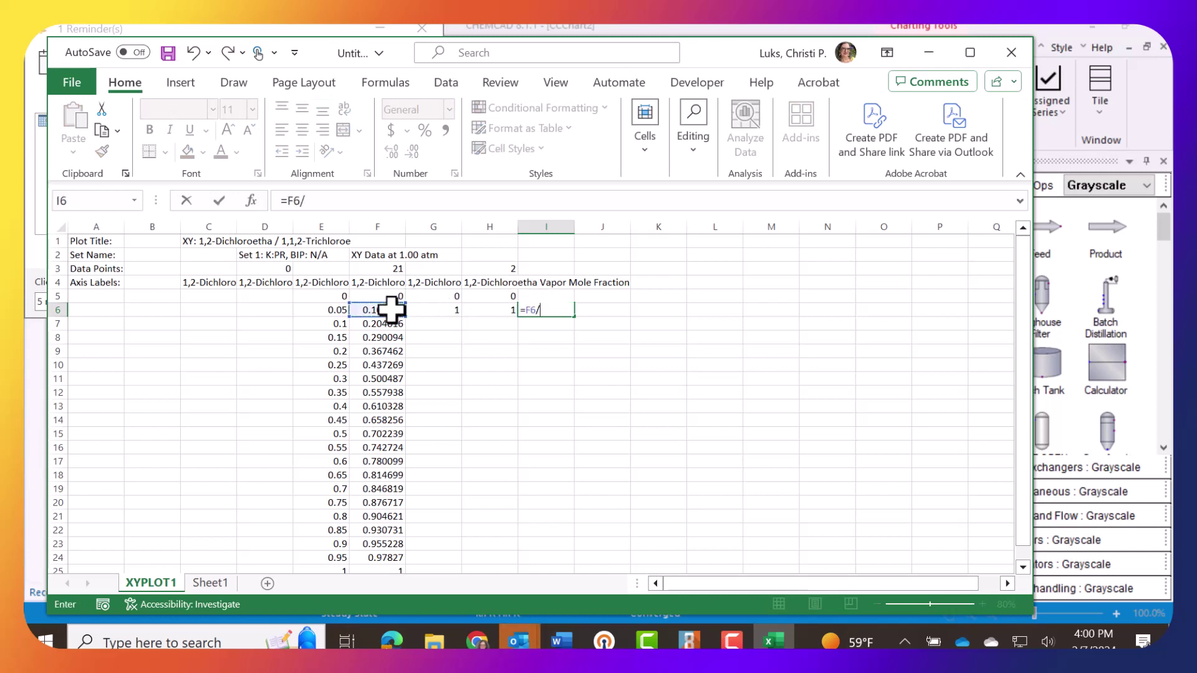
click(334, 310)
key(Return)
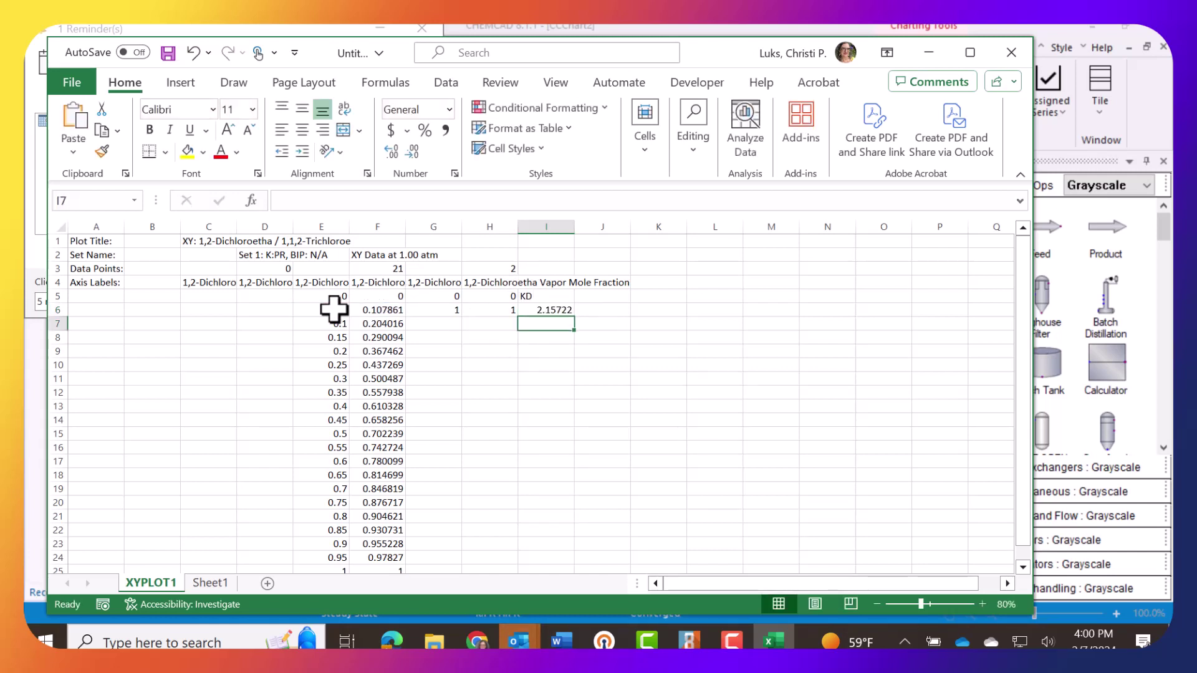
- Enter the label KT in cell J5, beside the KD heading
click(583, 298)
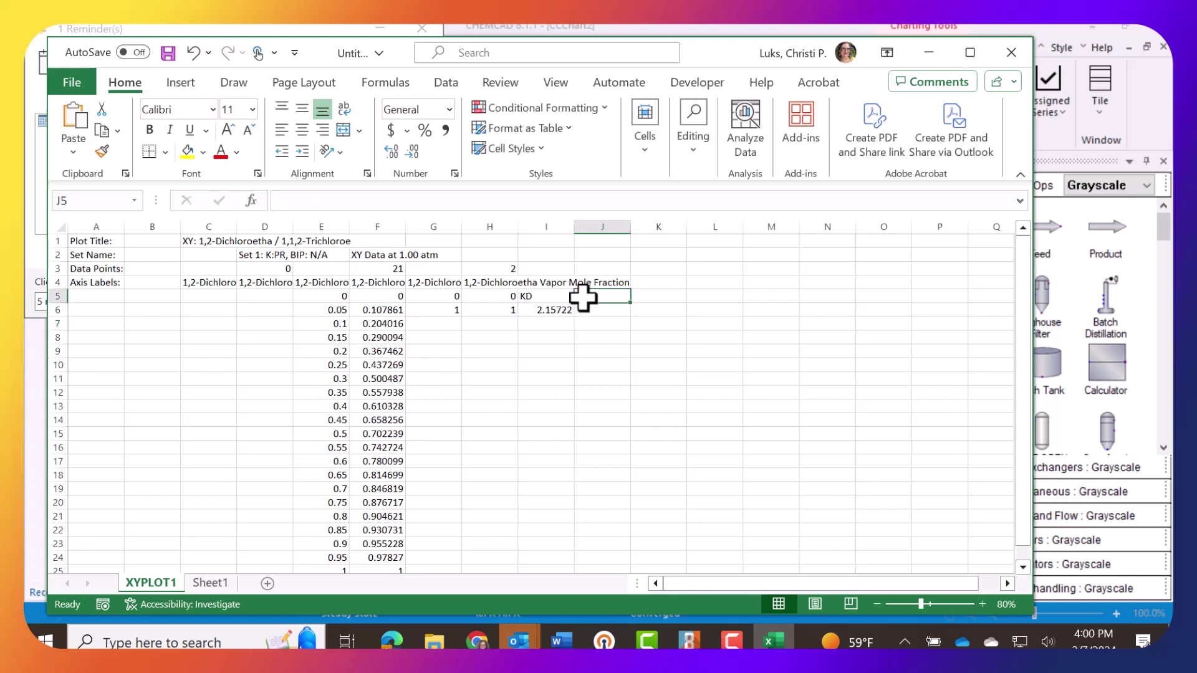
text(KT)
key(Return)
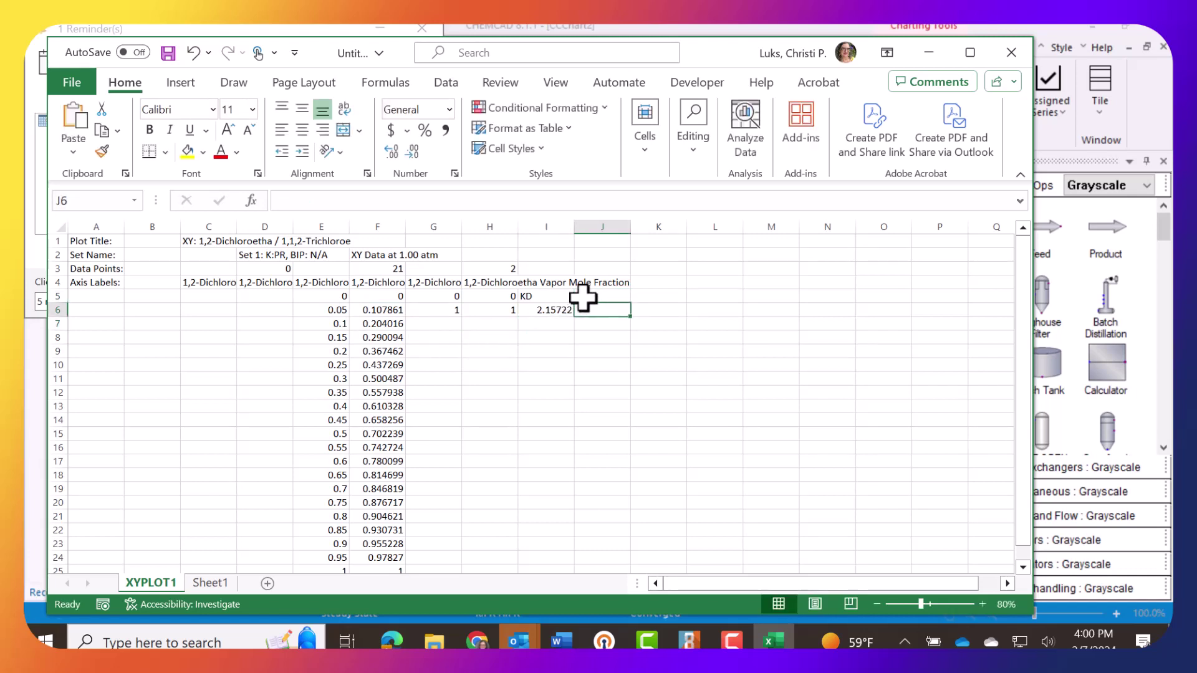
click(583, 298)
text(()
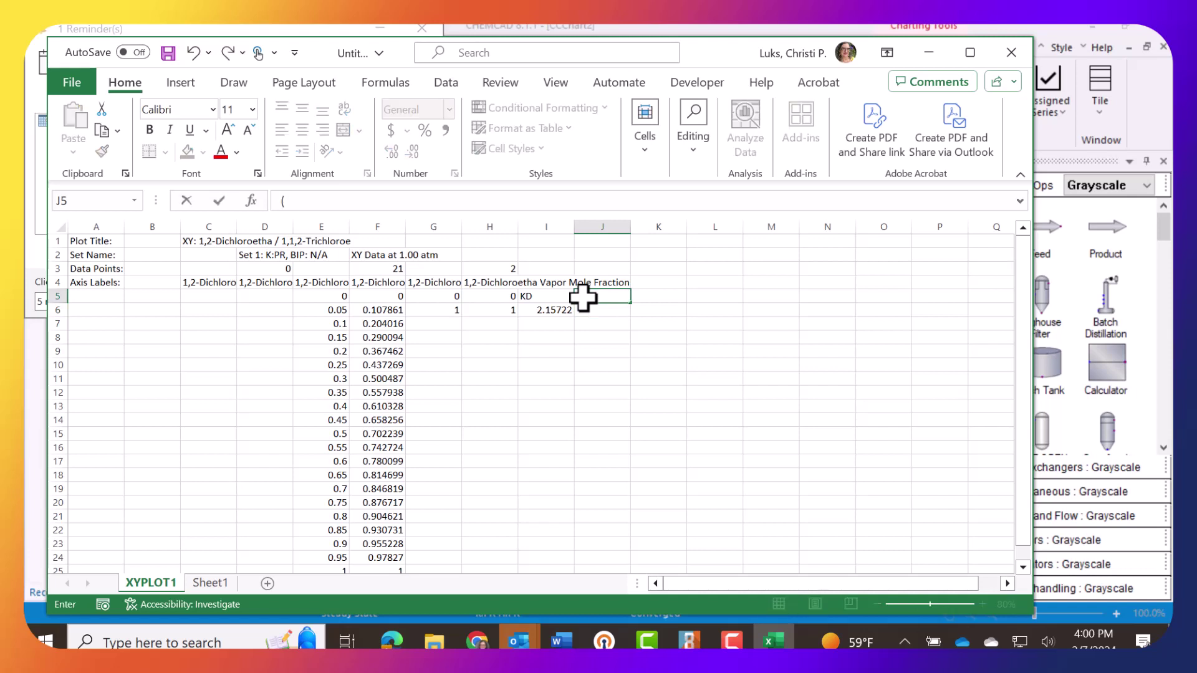
text(1)
key(Escape)
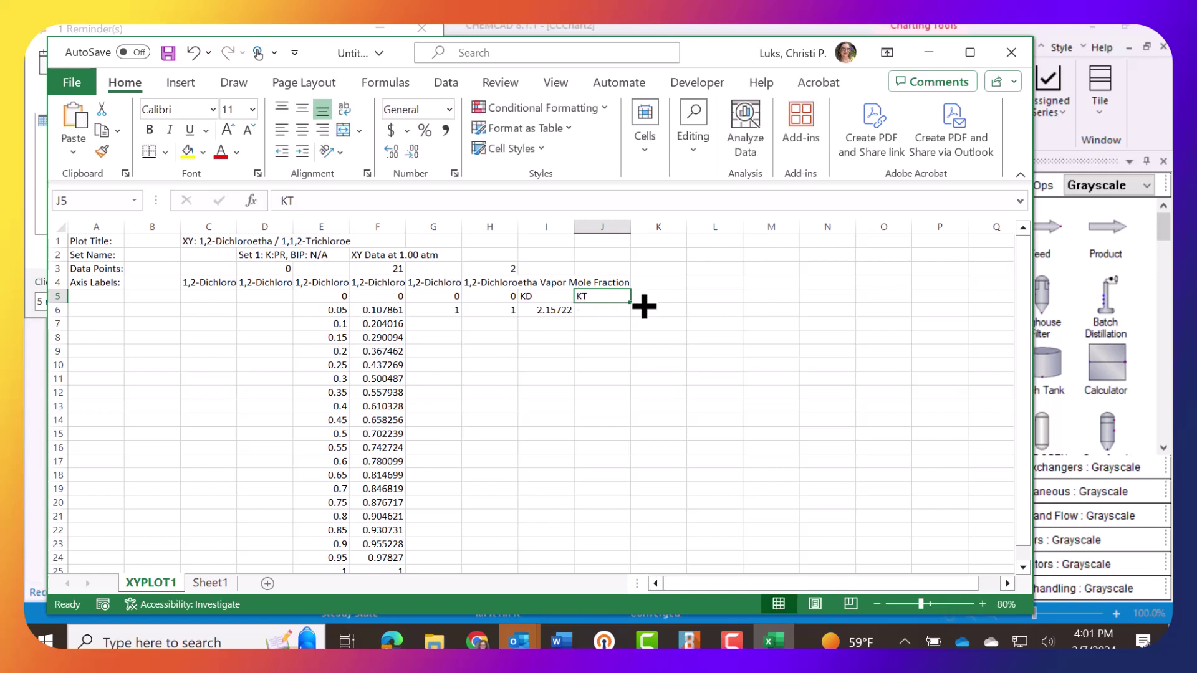
- Calculate KT in cell J6 with =(1-F6)/(1-E6) and fill the KD and KT formulas down through row 24
click(601, 310)
text(=)
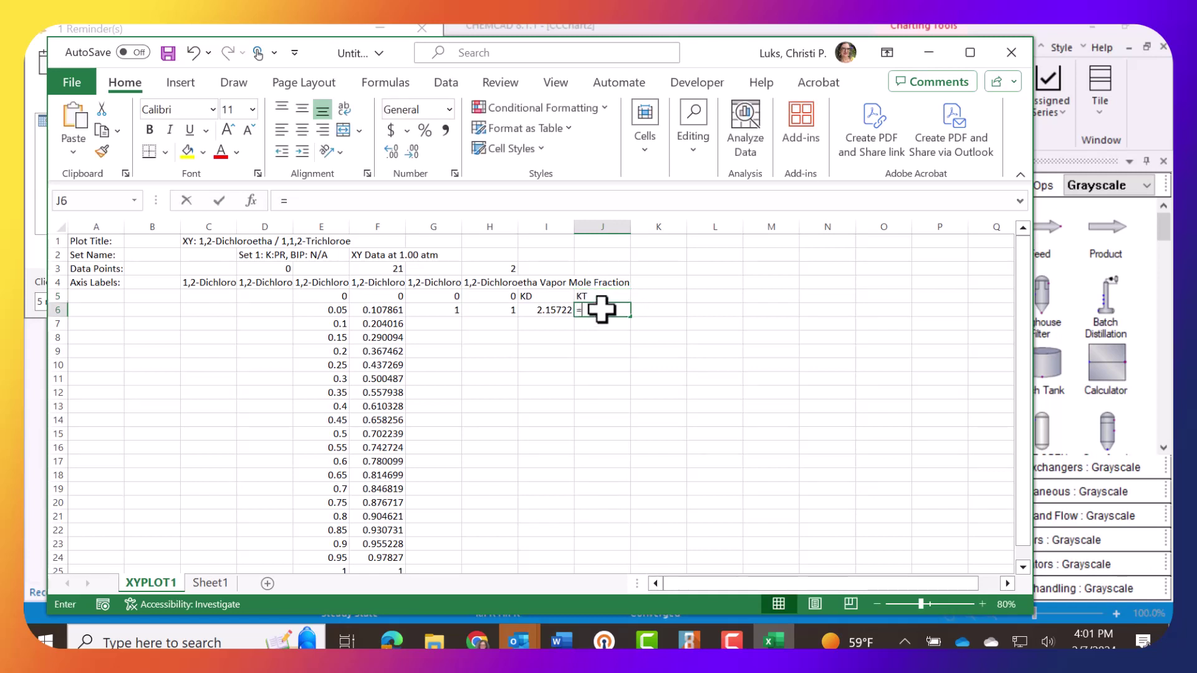
text(()
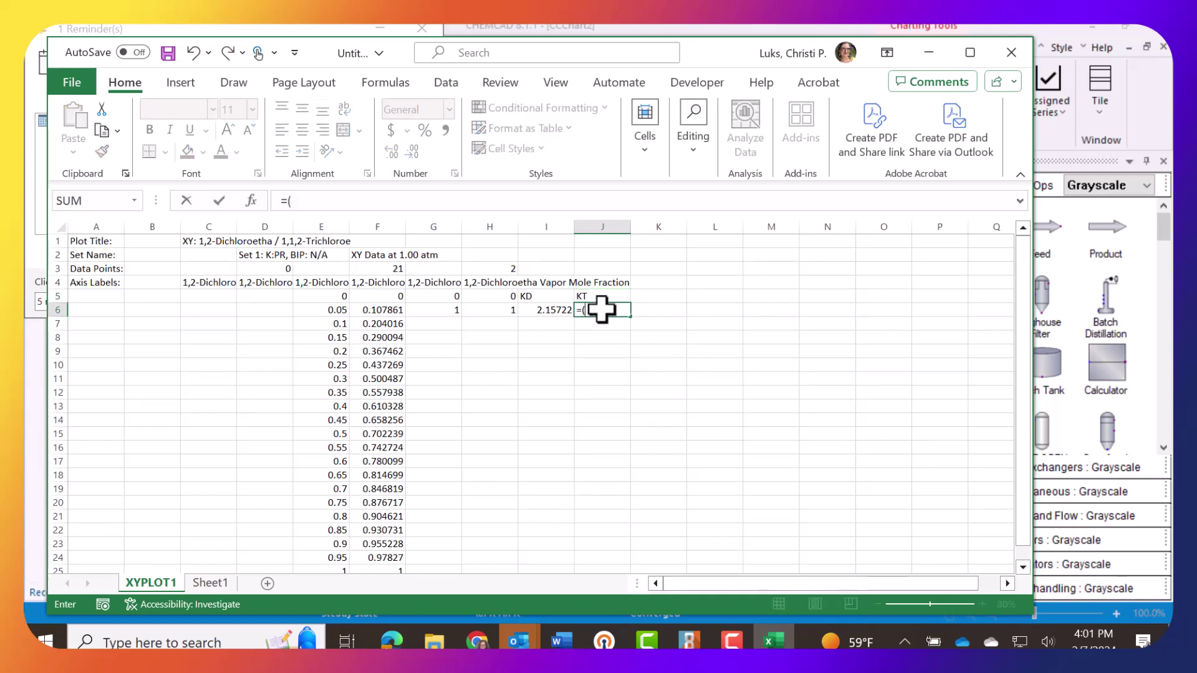
text(1-)
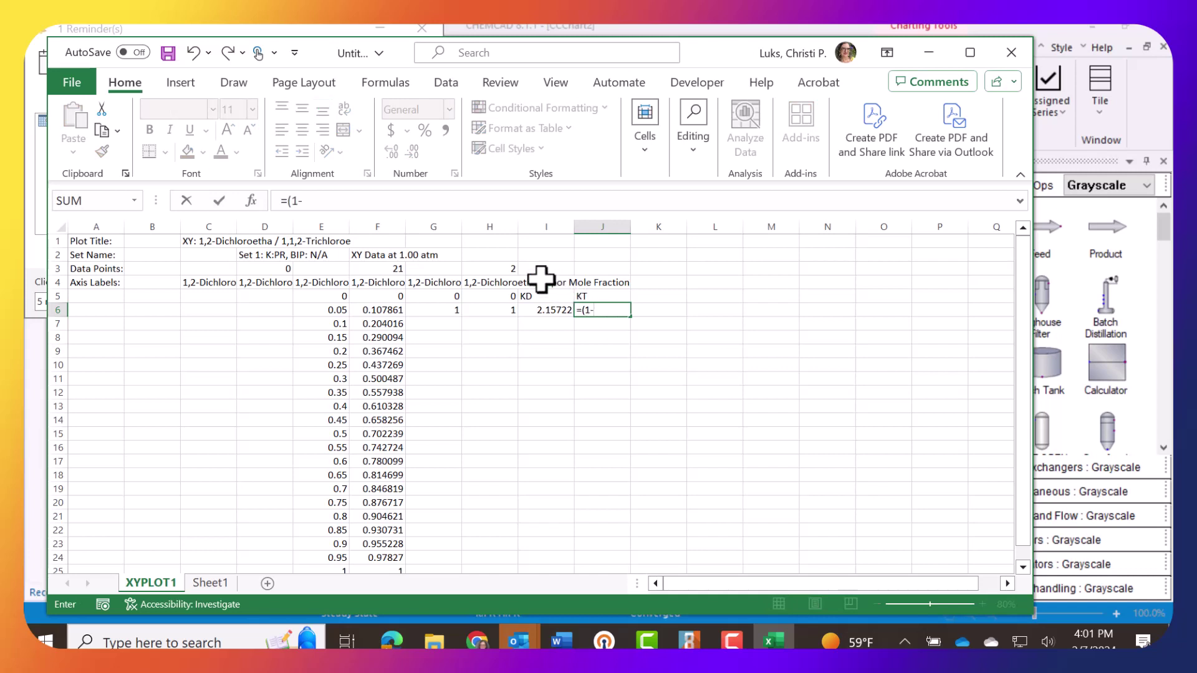
click(382, 309)
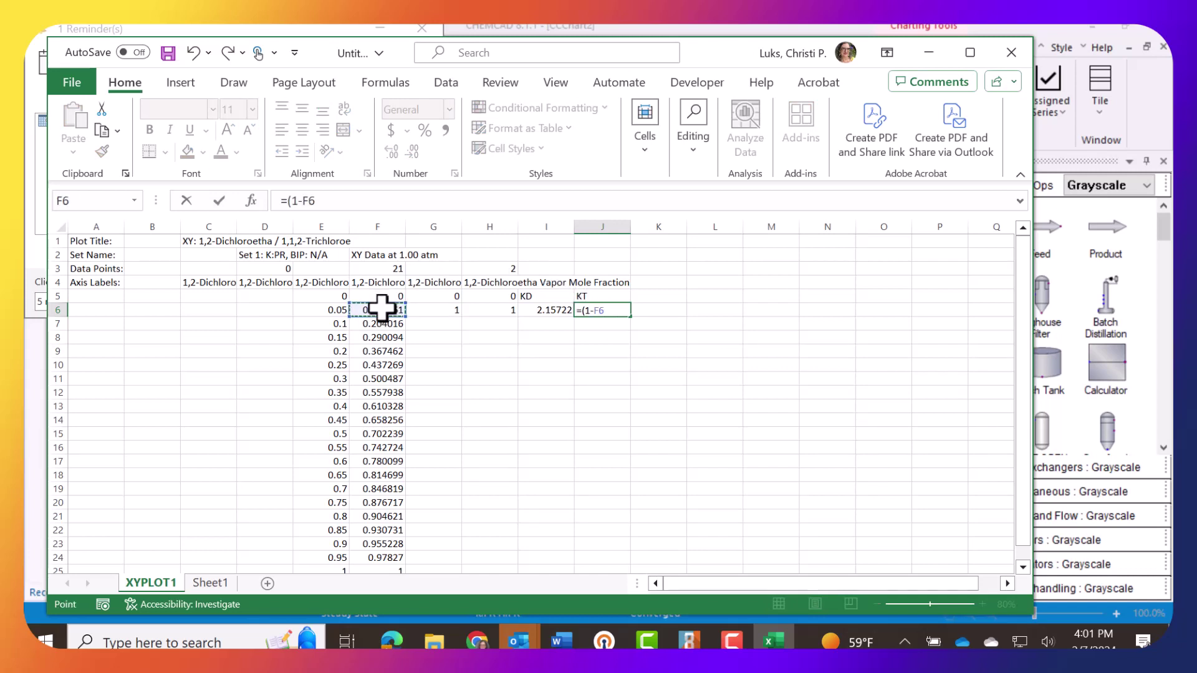
text()/(1-)
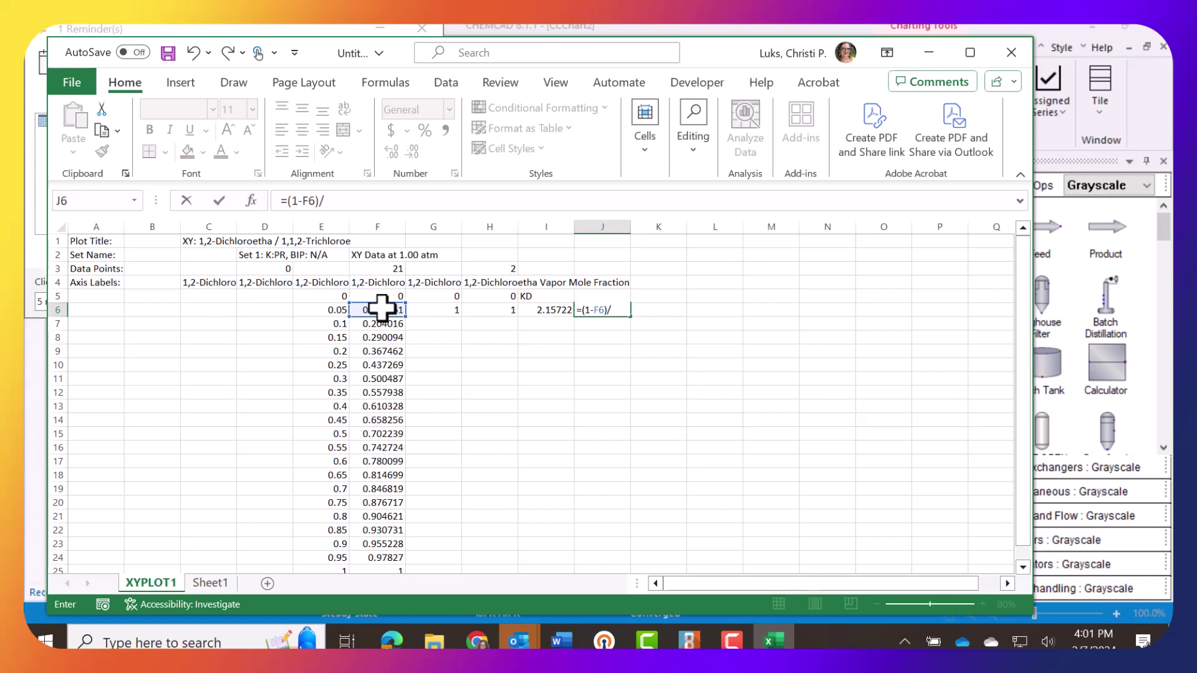
click(335, 310)
text())
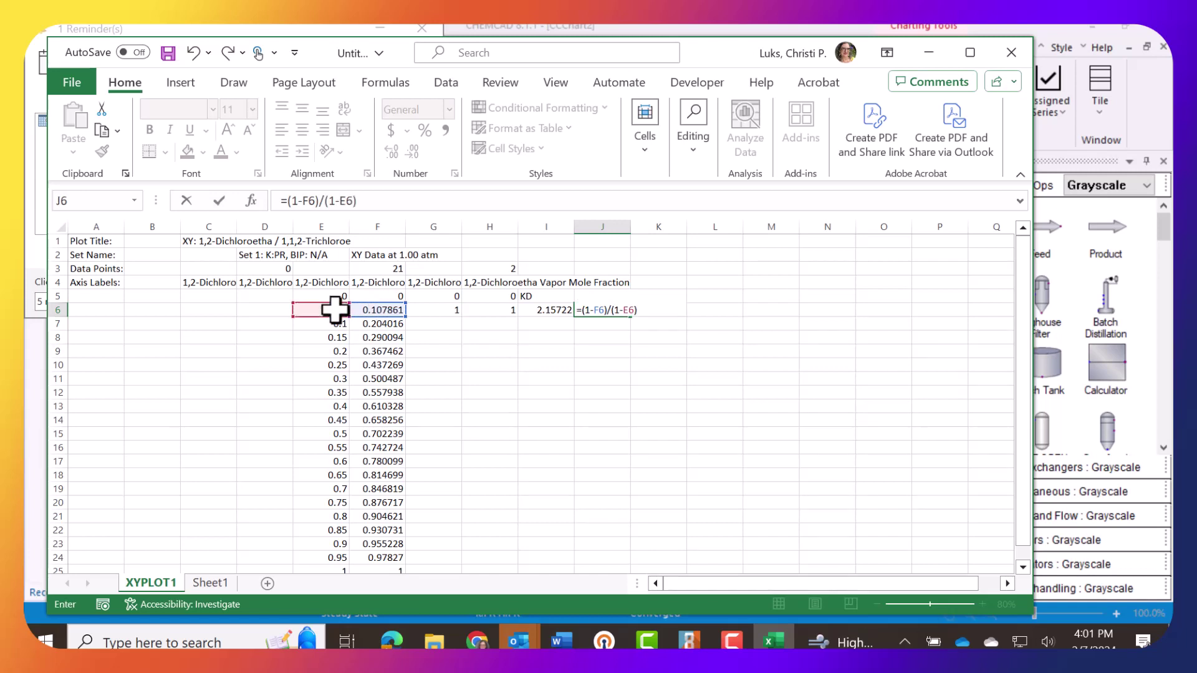
key(Return)
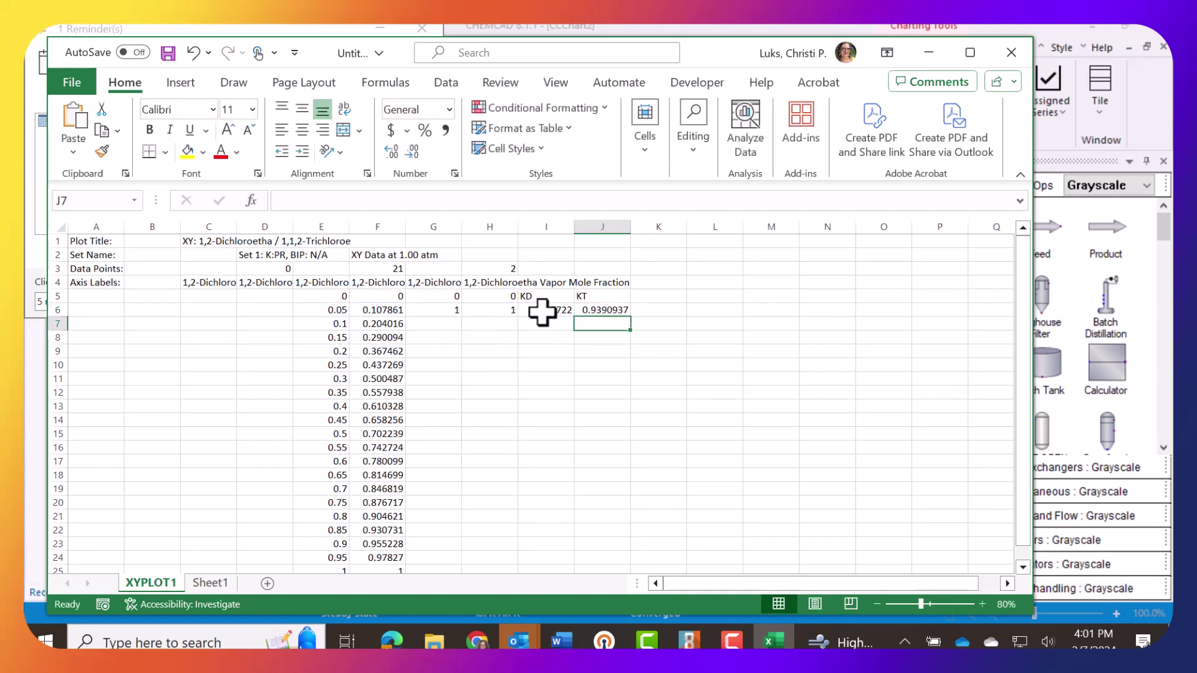
drag(544, 312, 622, 563)
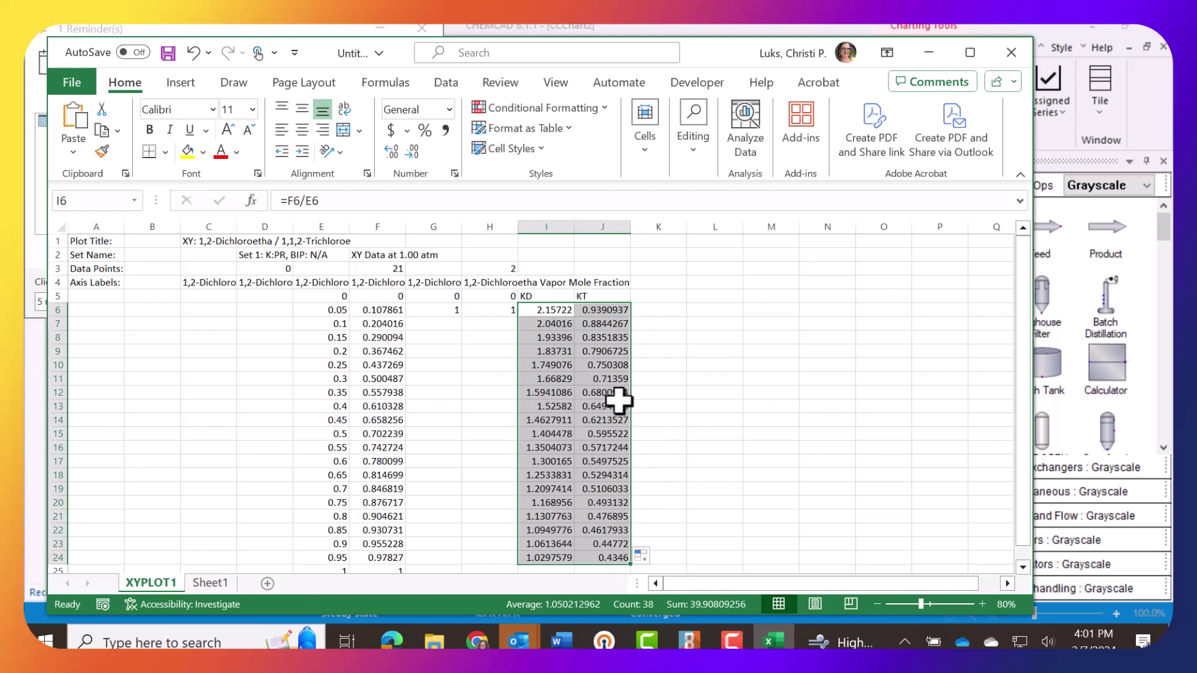
- Label cell K5 alpha and calculate the relative volatility in K6 with the formula =I6/J6
click(675, 298)
text(al)
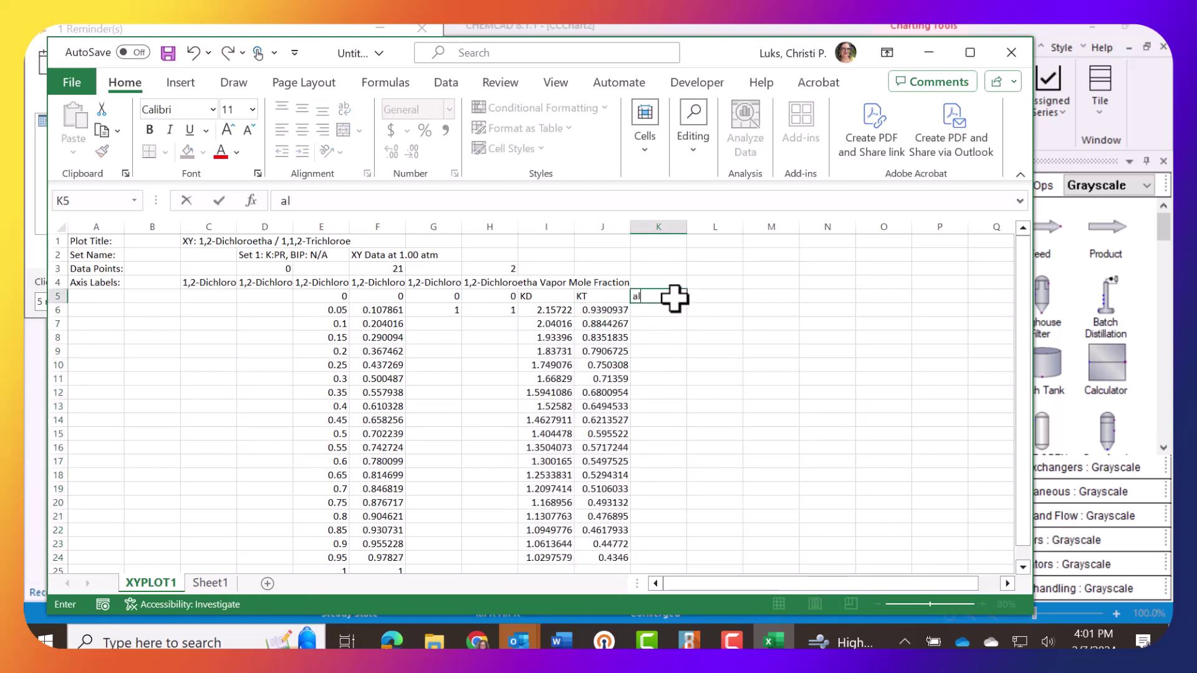
text(pha)
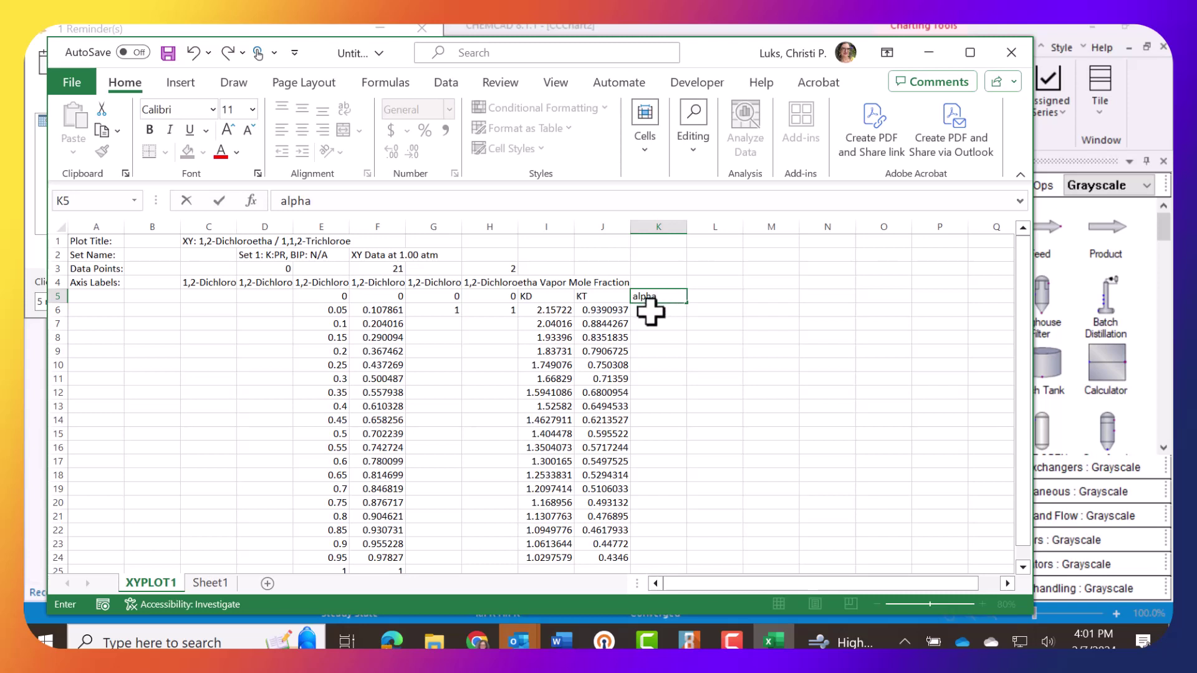
click(650, 312)
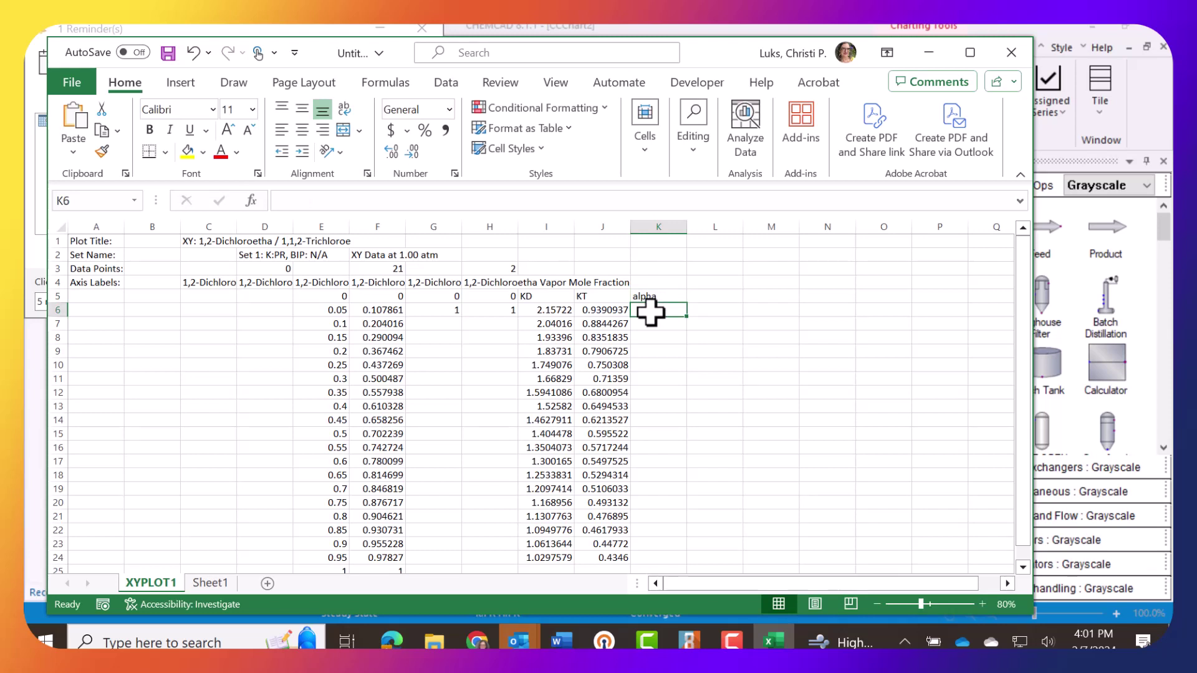
text(=)
click(551, 309)
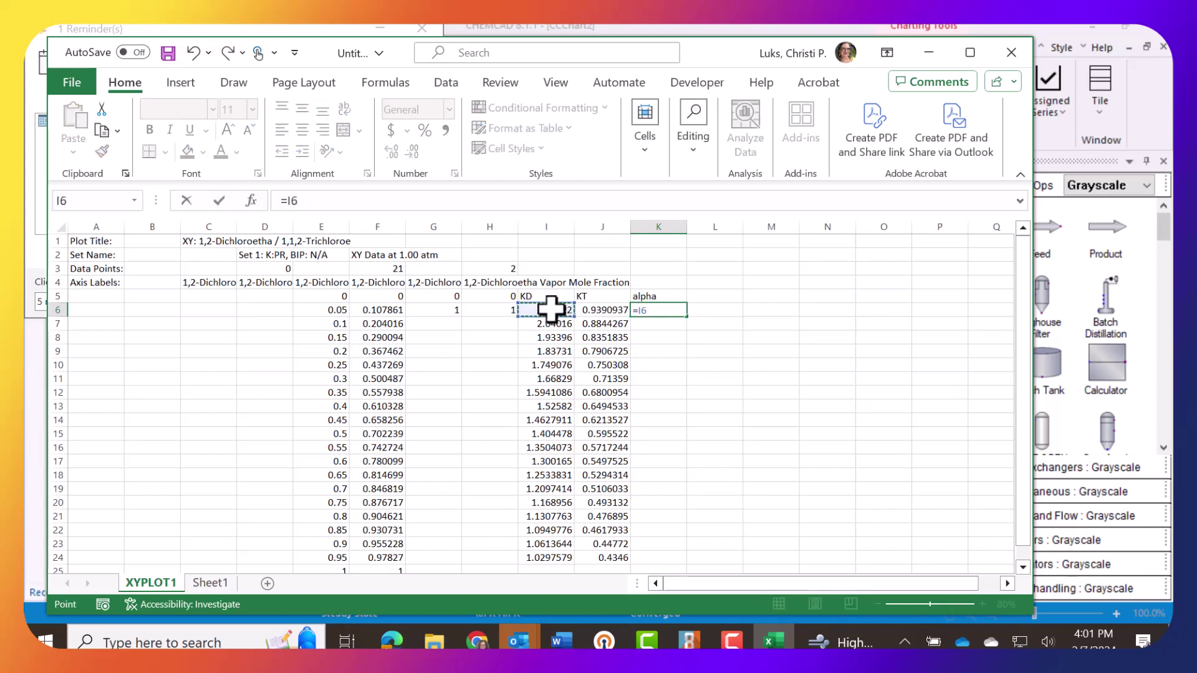
text(/)
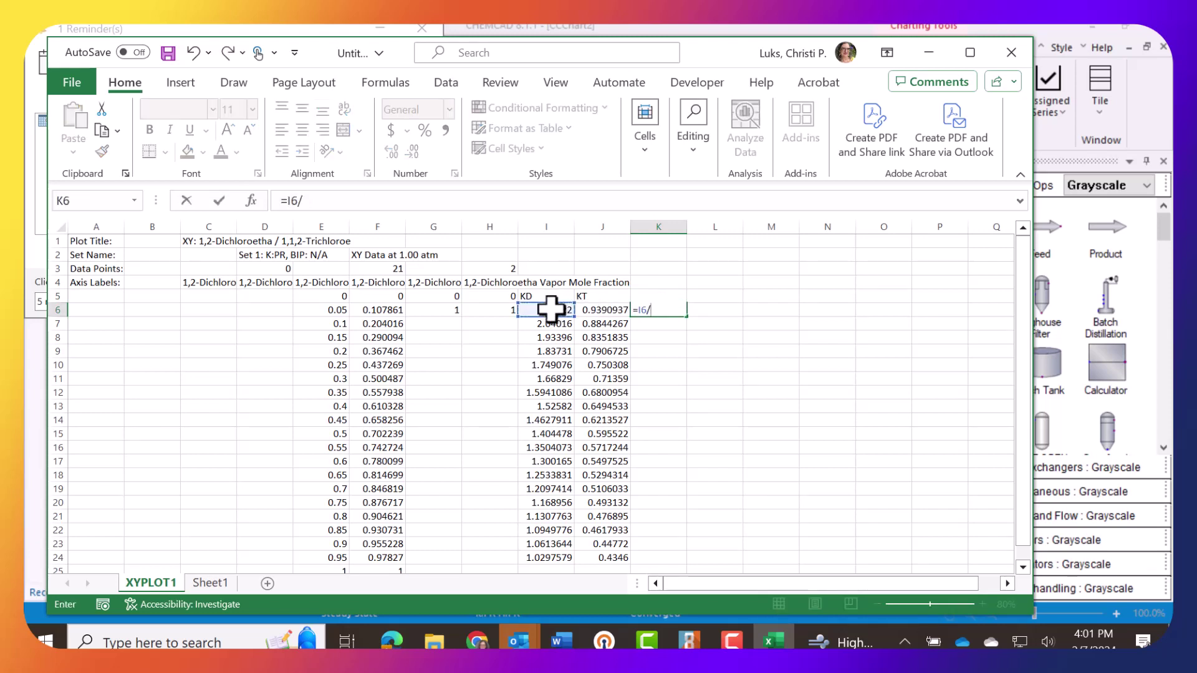
click(595, 310)
key(Return)
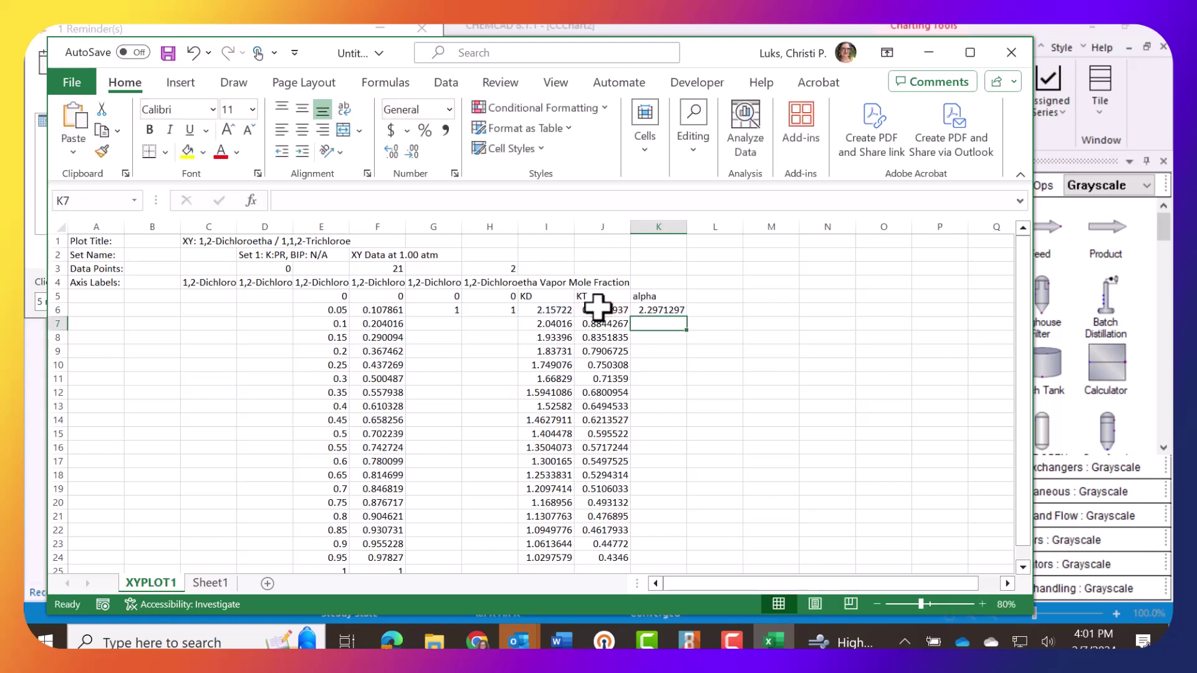
- Copy the alpha formula from K6 into cells K7 through K24
click(672, 310)
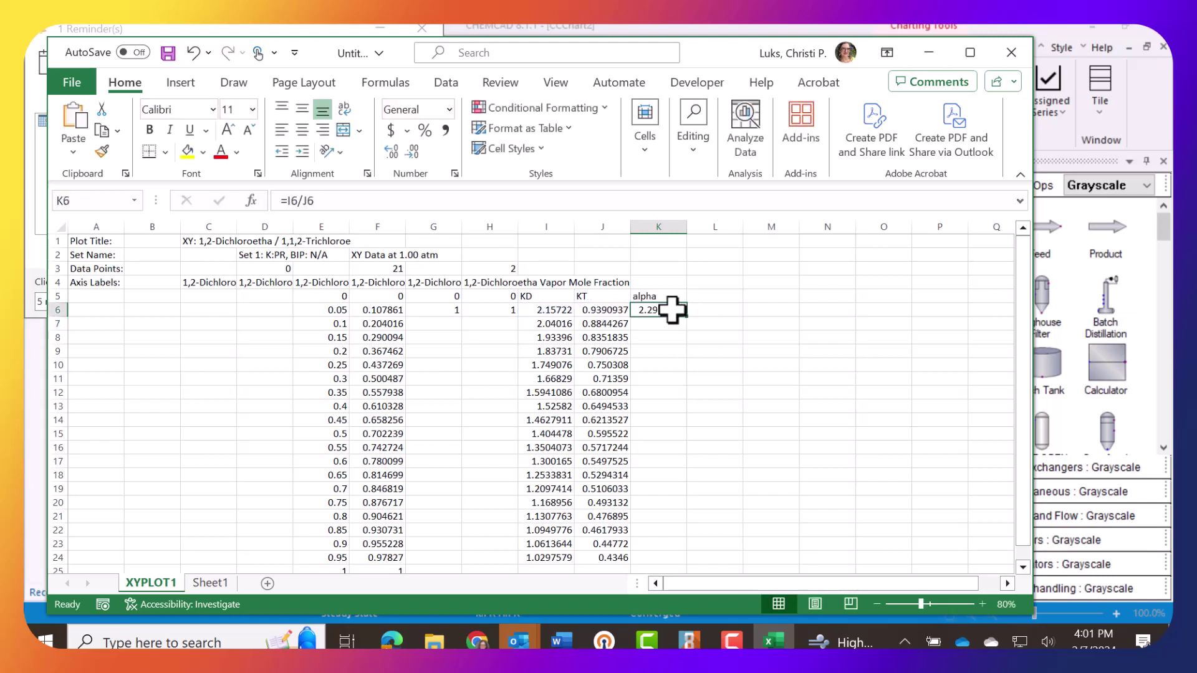
key(ctrl+c)
drag(672, 322, 654, 553)
click(654, 552)
key(ctrl+v)
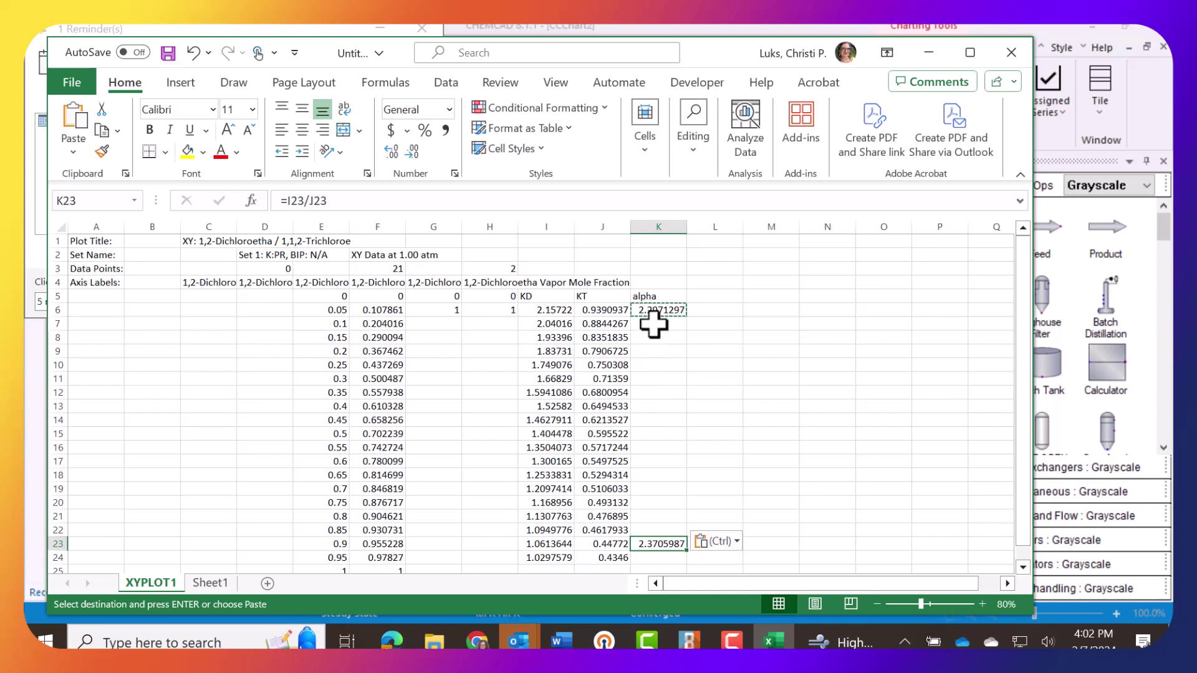
drag(652, 323, 654, 528)
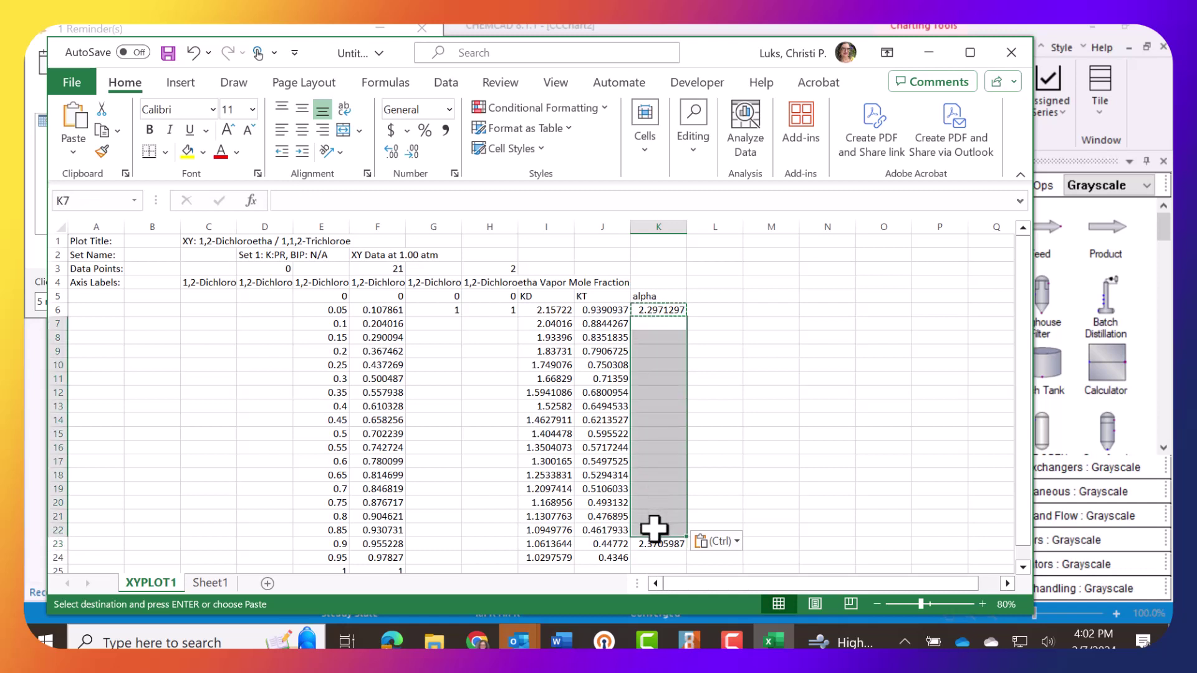
key(ctrl+v)
click(740, 471)
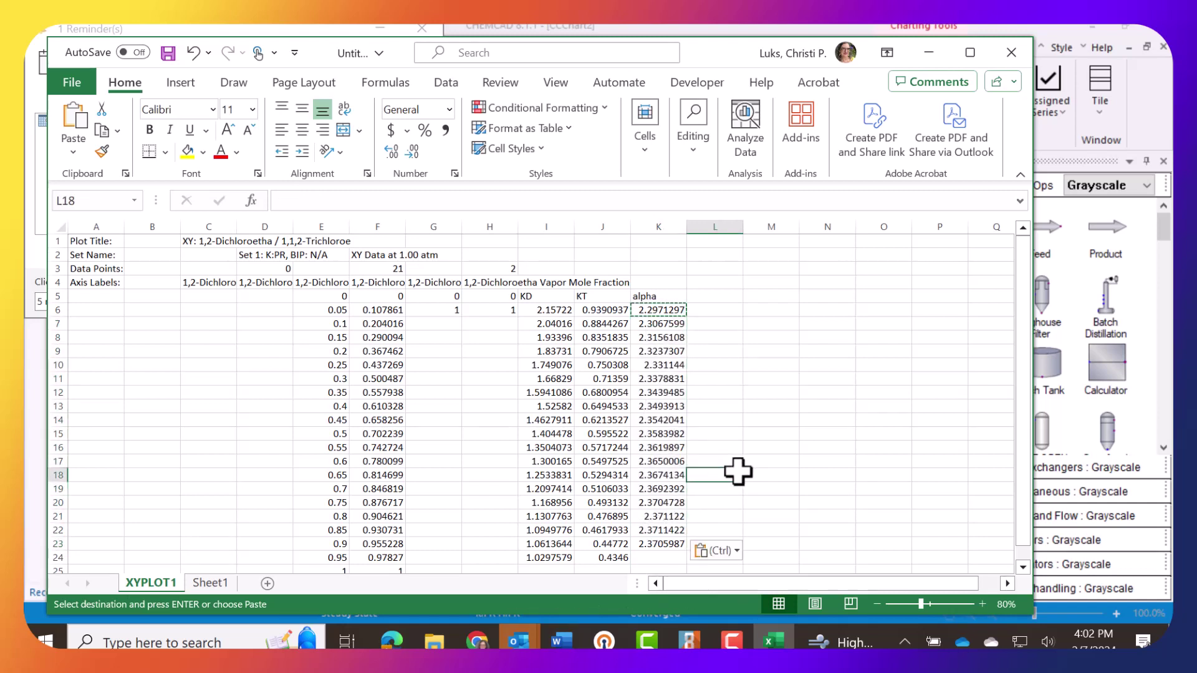
click(658, 557)
key(ctrl+v)
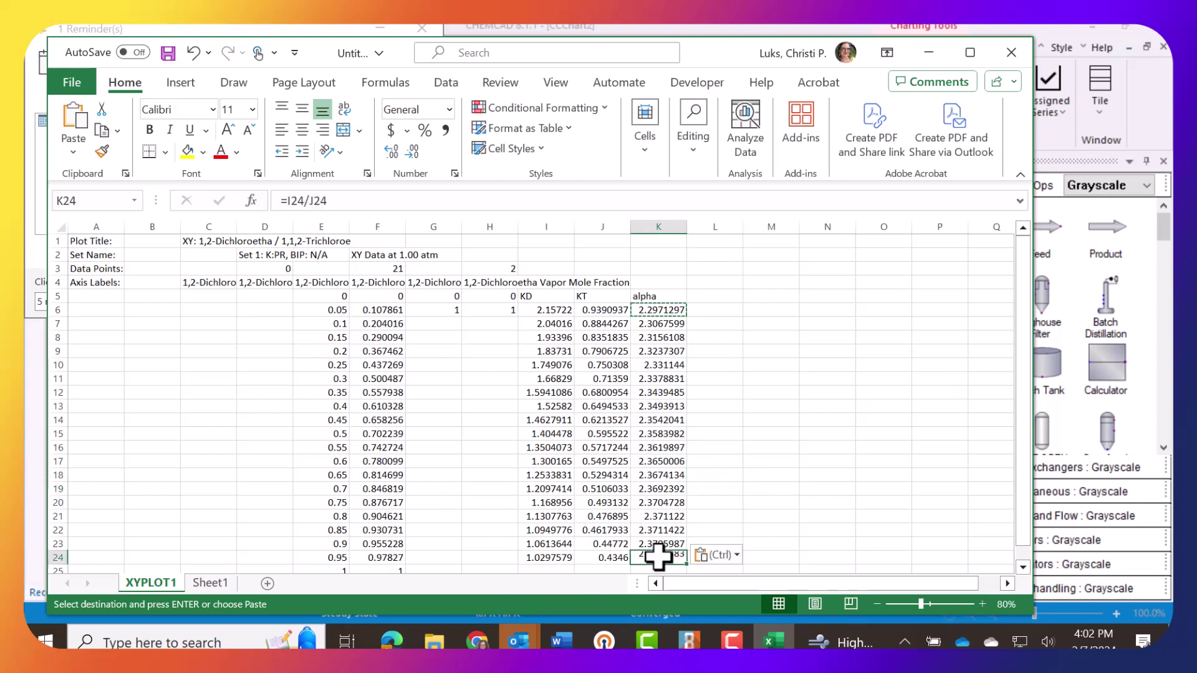
click(740, 498)
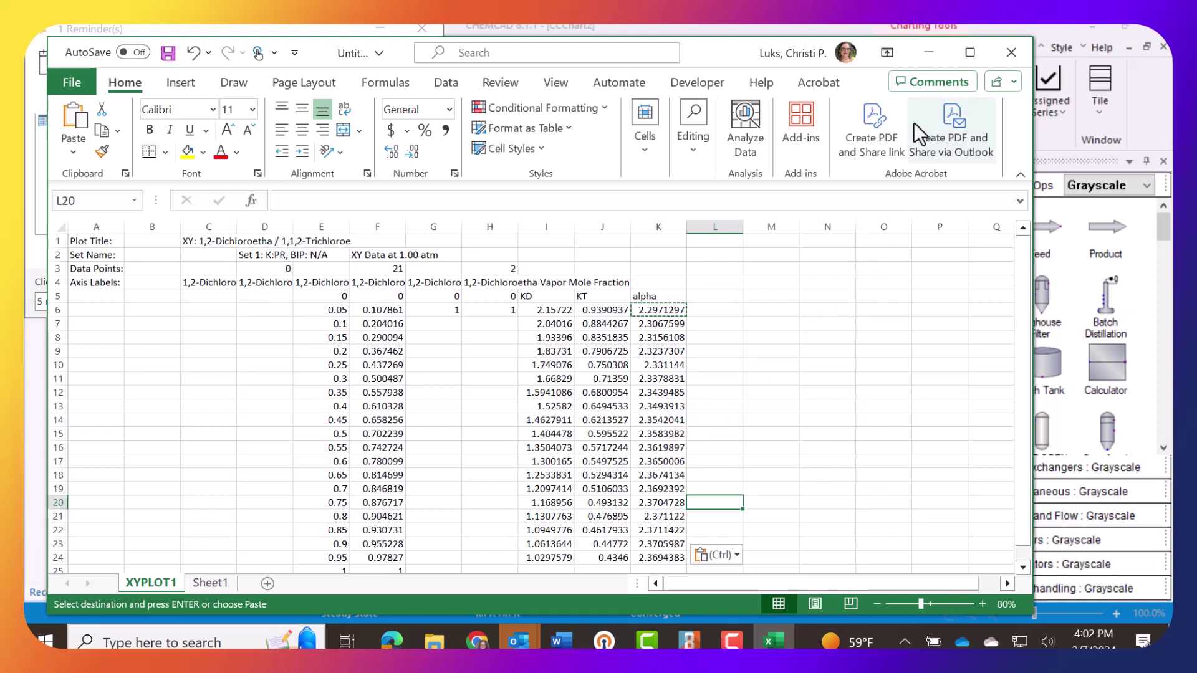
- Switch to the Untitled flowsheet in CHEMCAD and place one Feed with two Products, one above the other, to its right
click(926, 53)
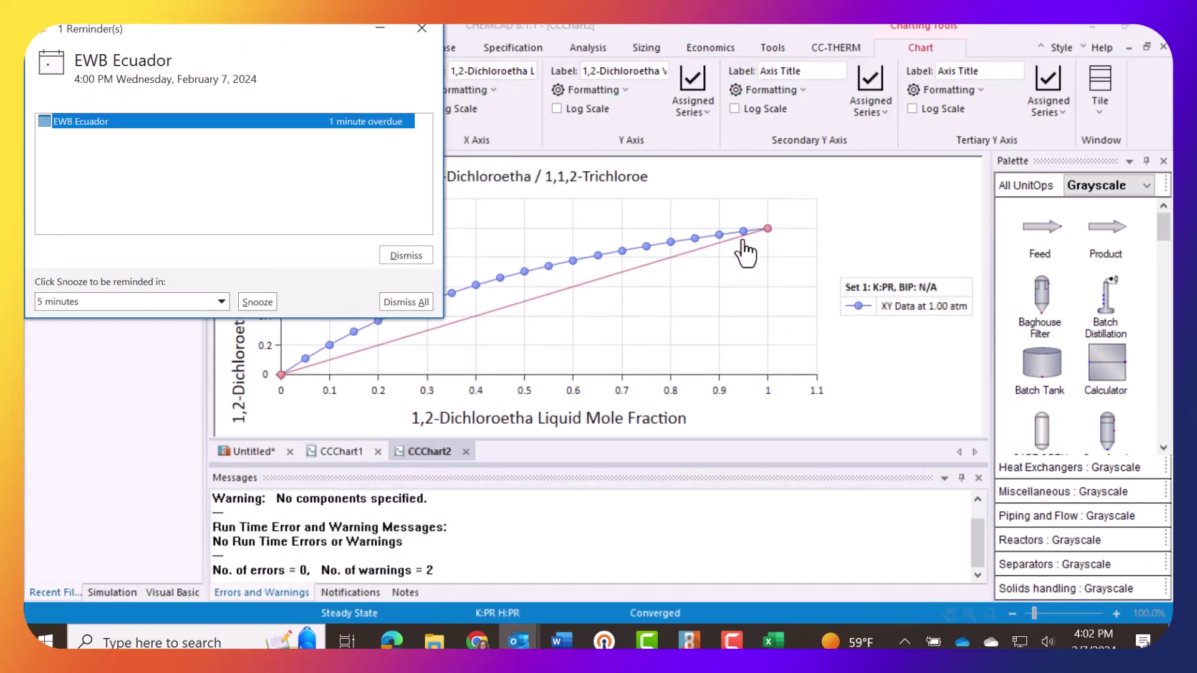
click(260, 451)
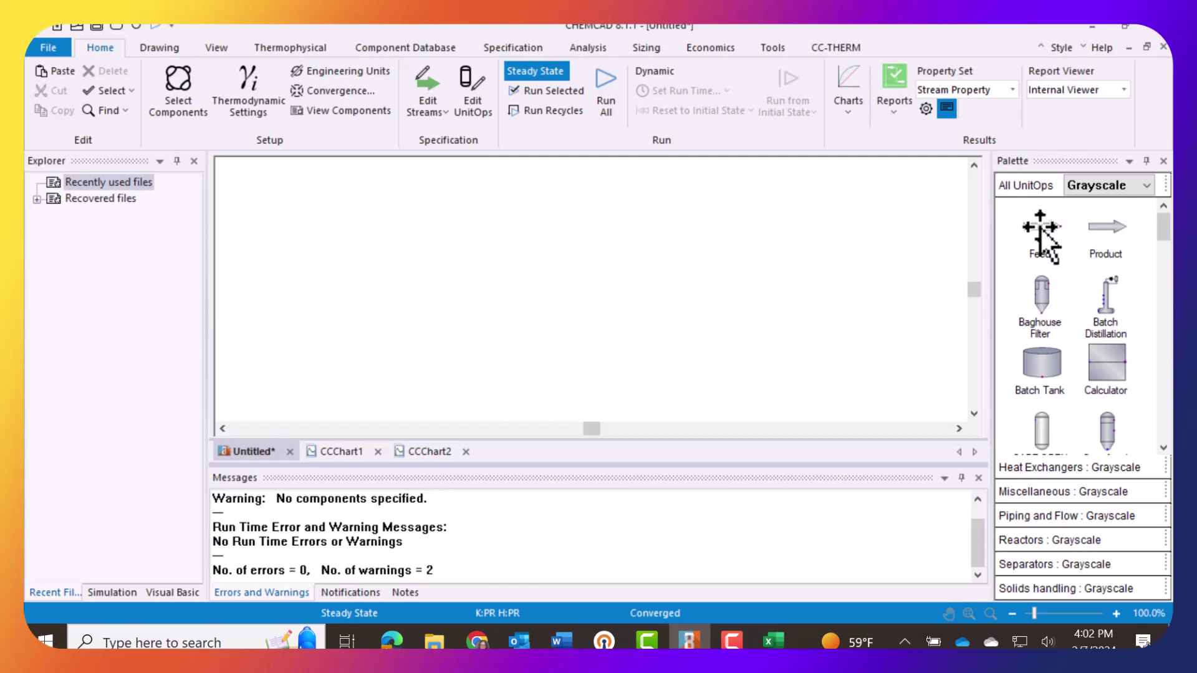
drag(1038, 231, 370, 286)
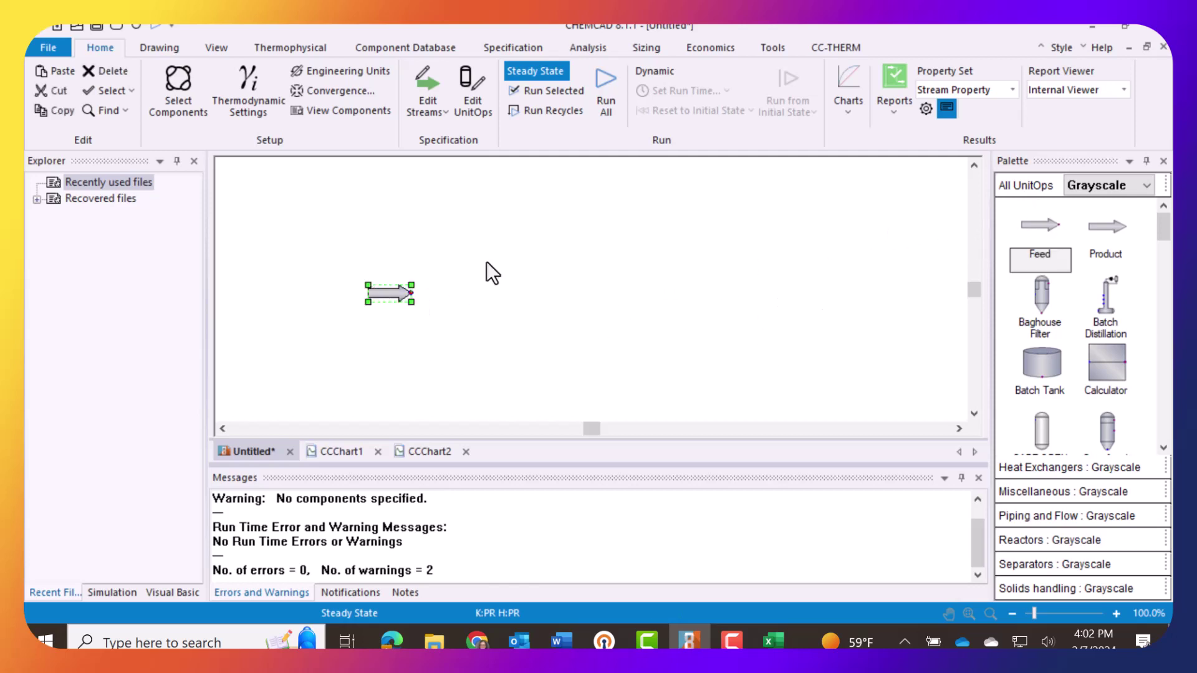
drag(1105, 242, 642, 208)
drag(1112, 235, 644, 325)
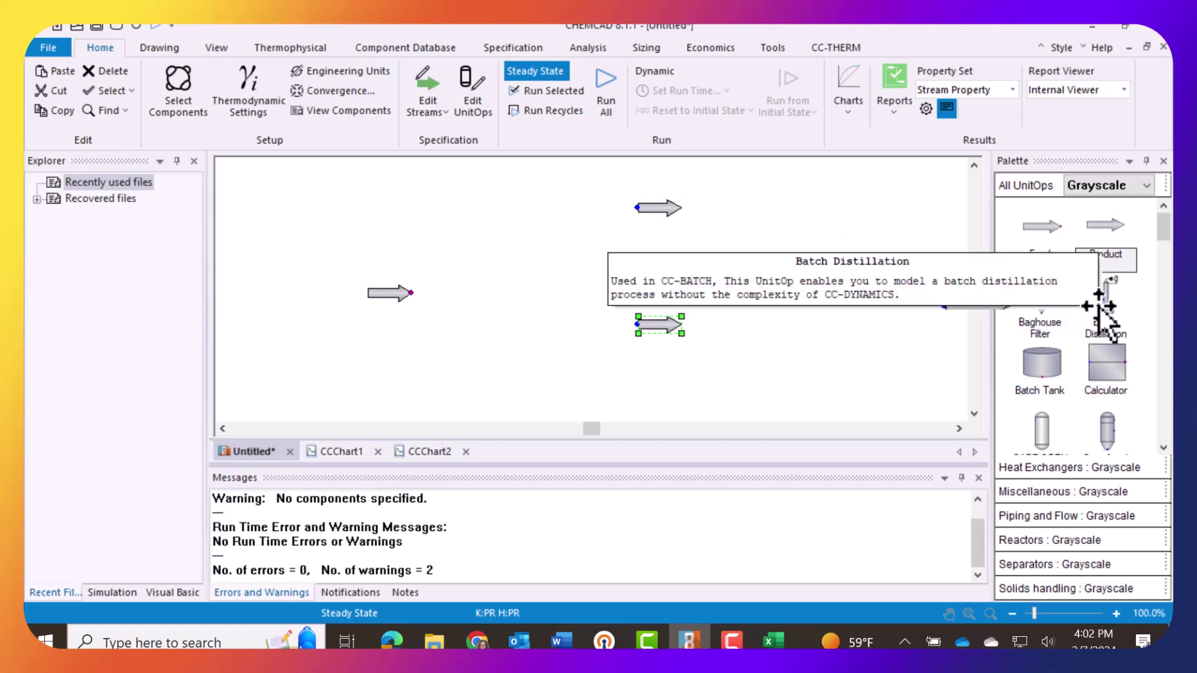
- Place an SCDS Distillation column between the feed and the products, and move the lower product down to reboiler level
scroll(1102, 310, down, 1)
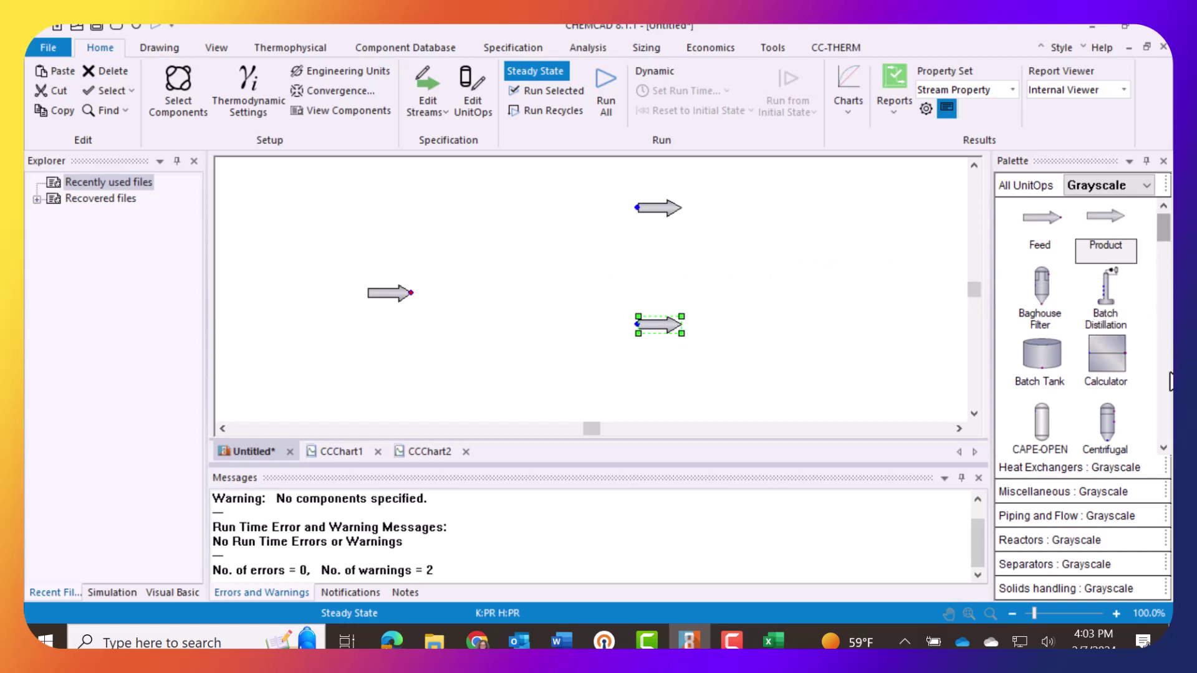
click(1164, 447)
click(1163, 448)
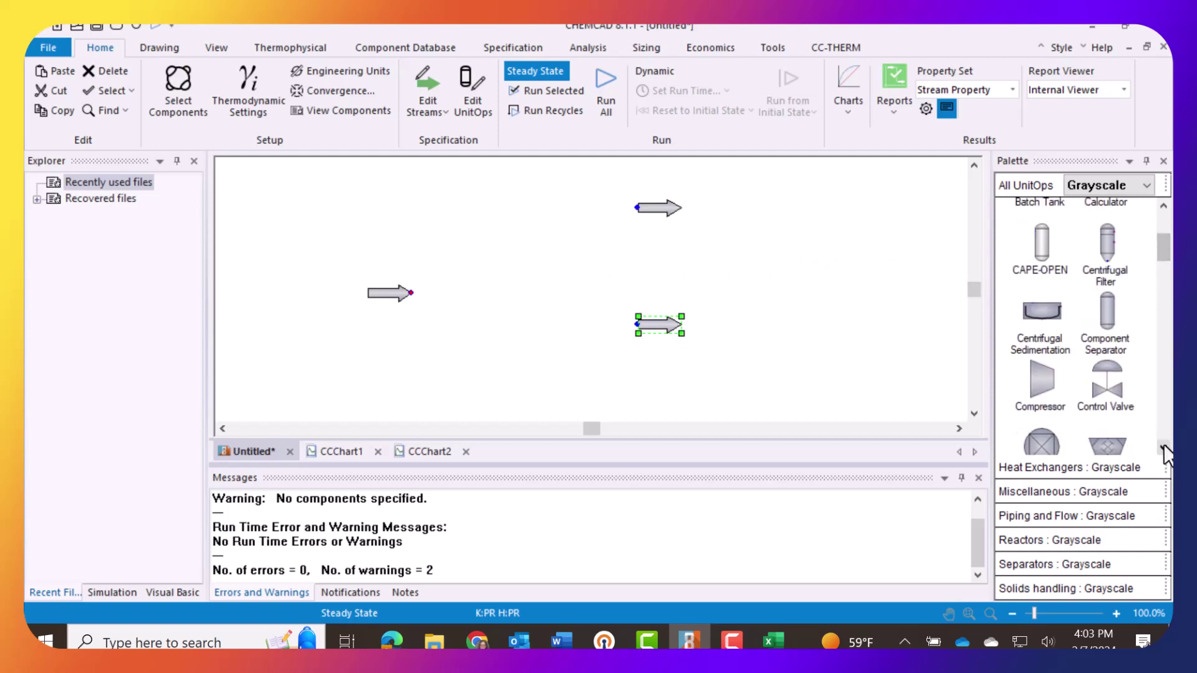
click(1163, 447)
click(1163, 448)
click(1163, 448)
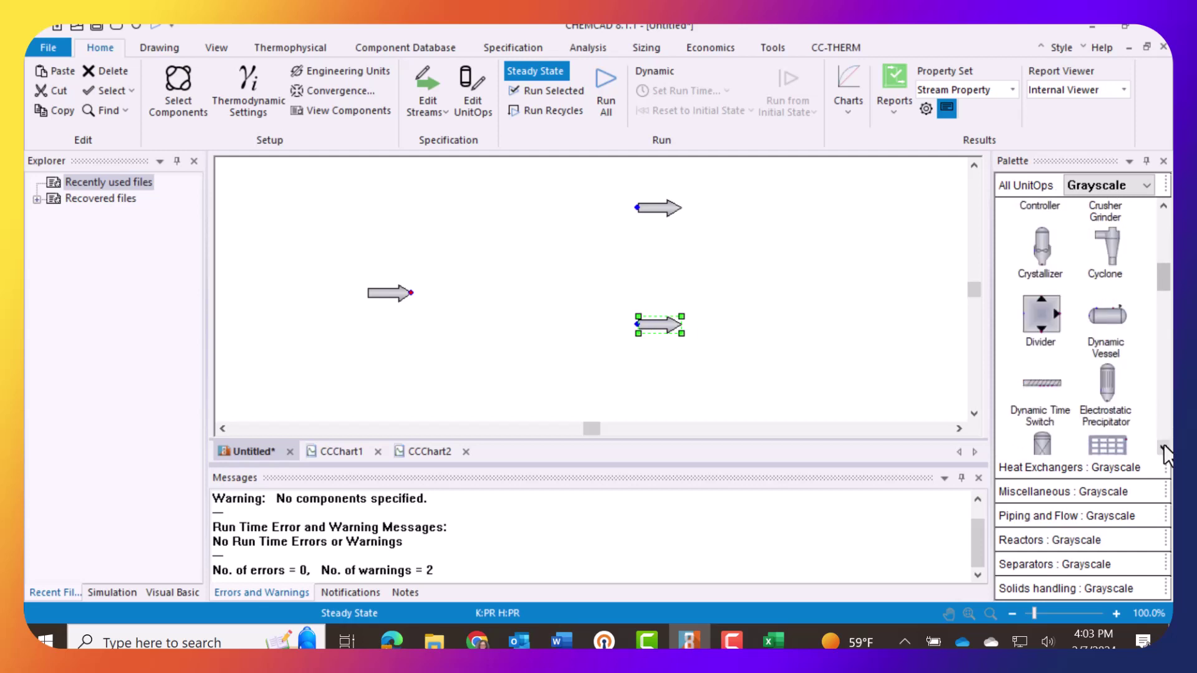
click(1163, 448)
click(1163, 448)
click(1164, 448)
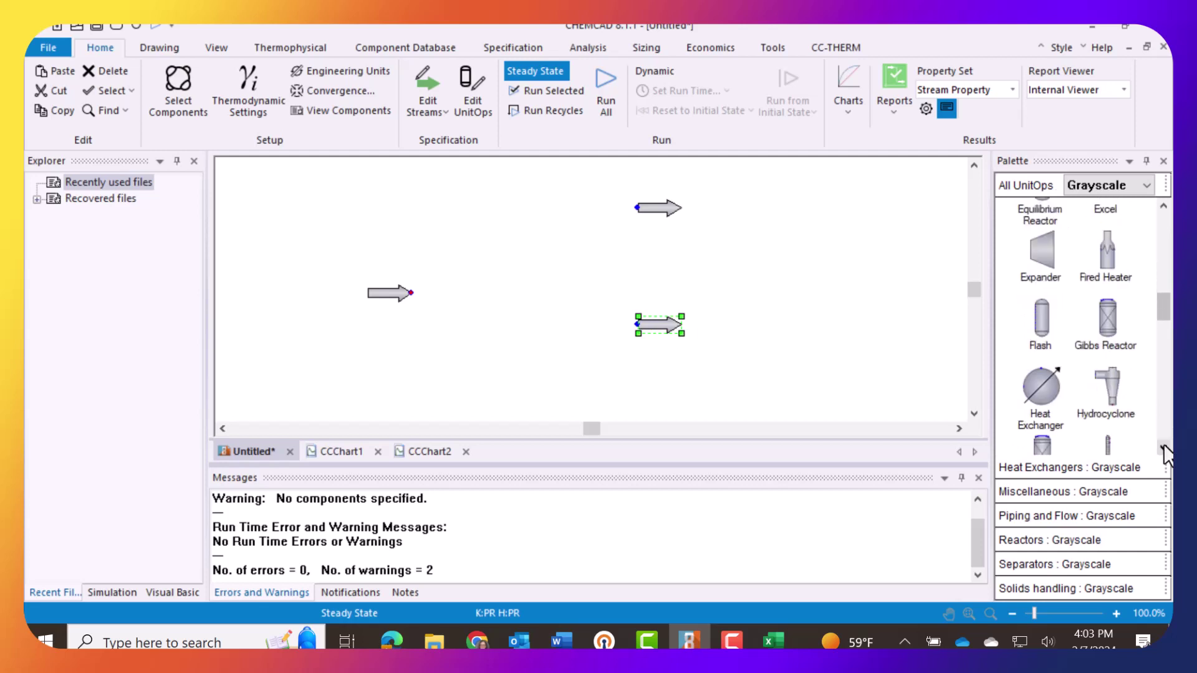
click(1163, 448)
click(1163, 447)
click(1163, 447)
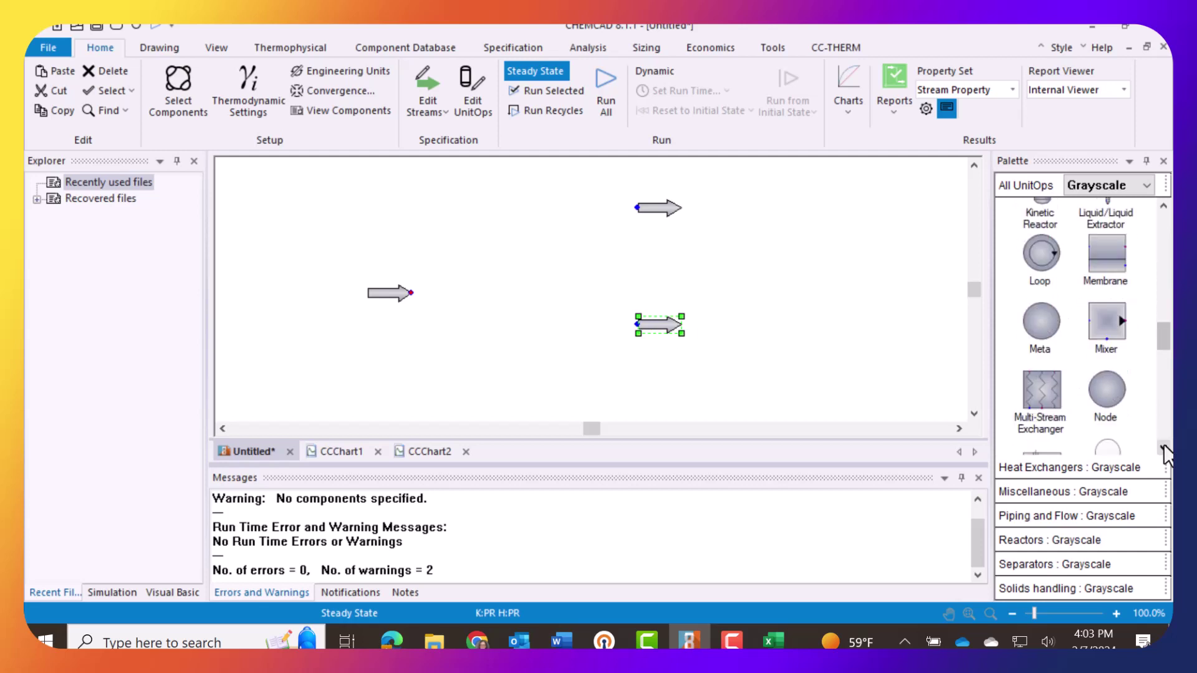
click(1163, 448)
click(1164, 448)
click(1164, 447)
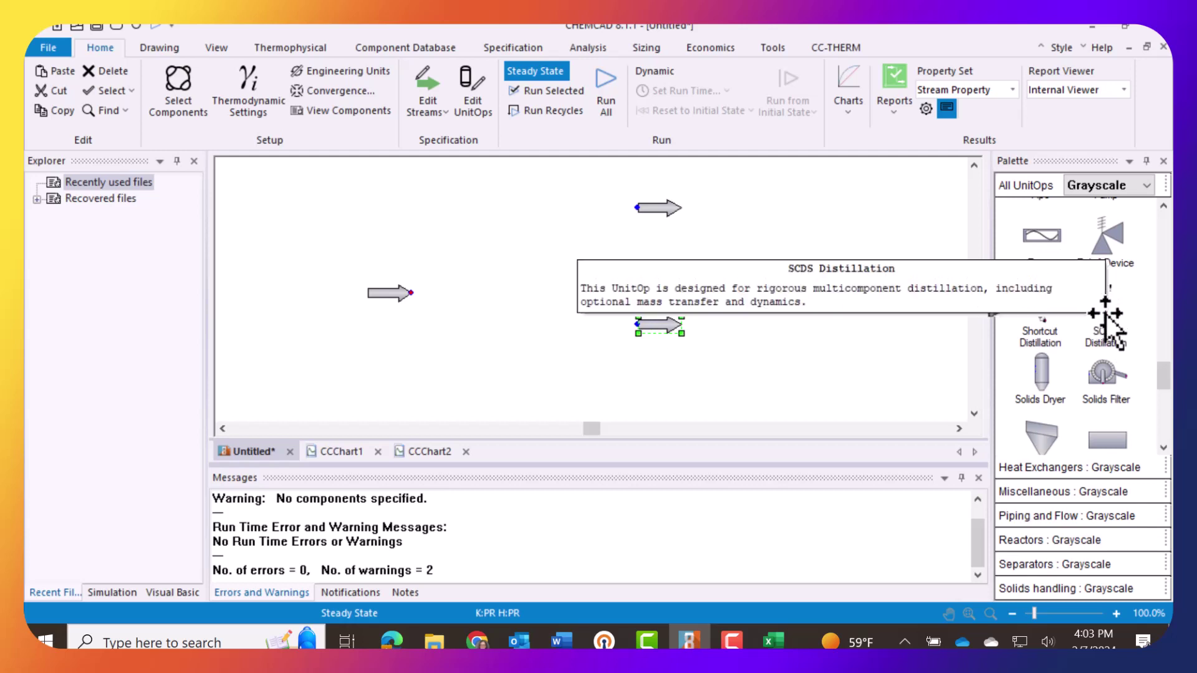
click(1107, 321)
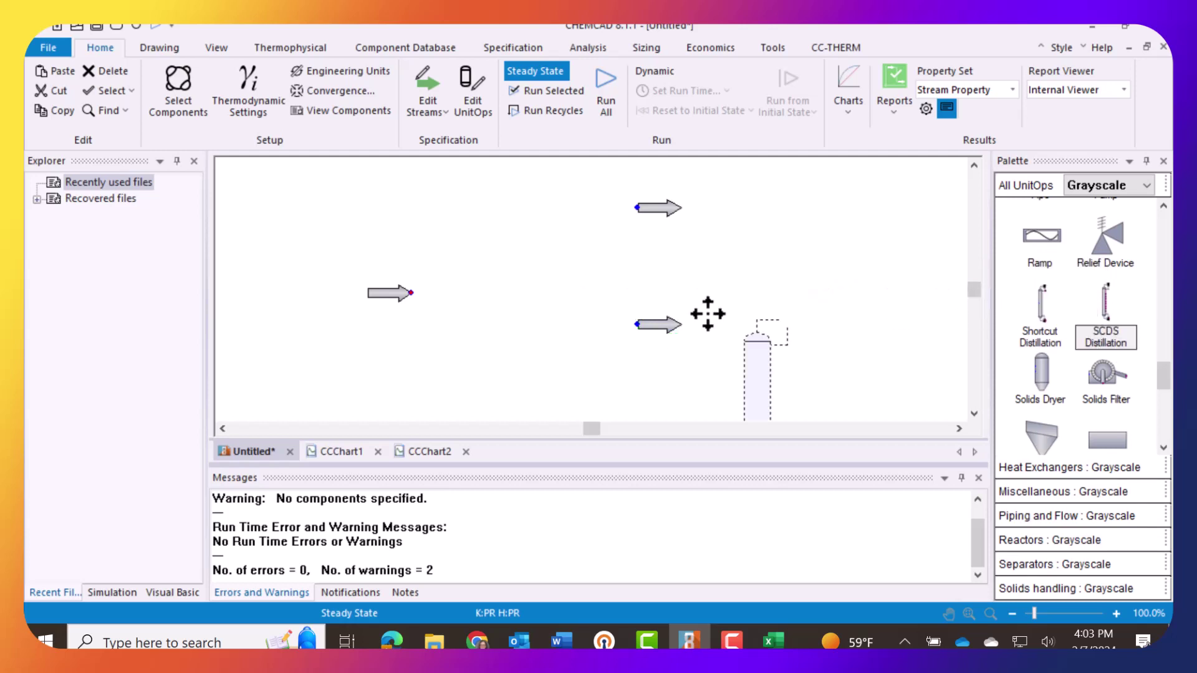
click(497, 195)
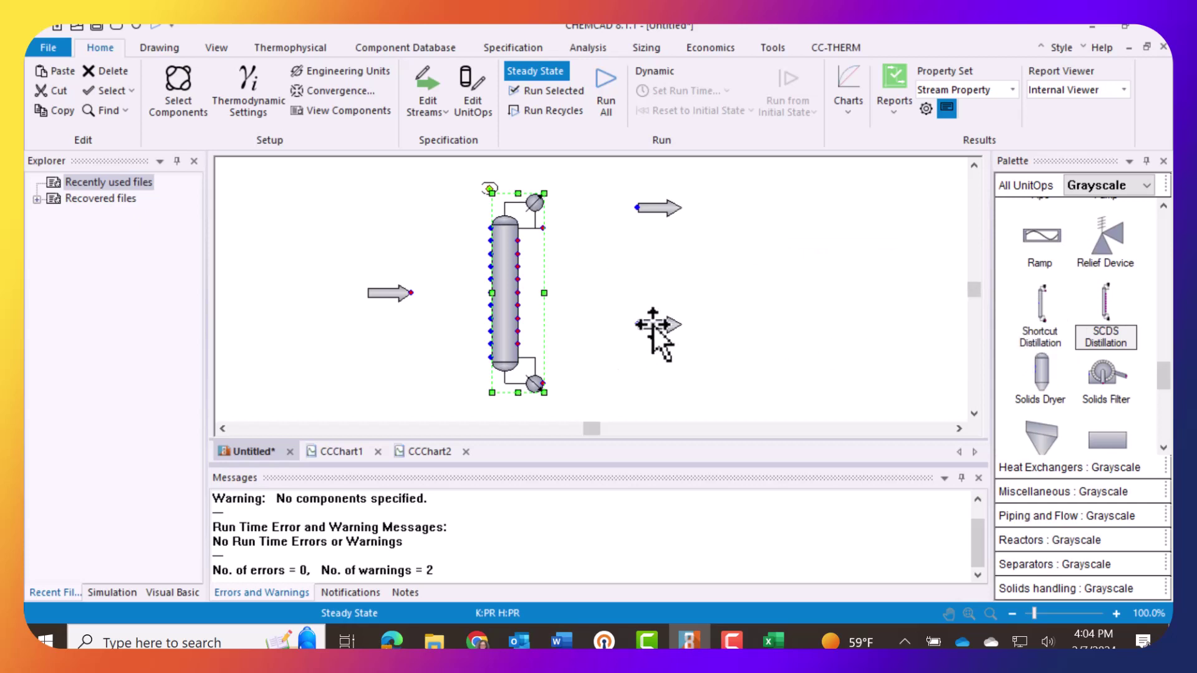
drag(652, 324, 655, 387)
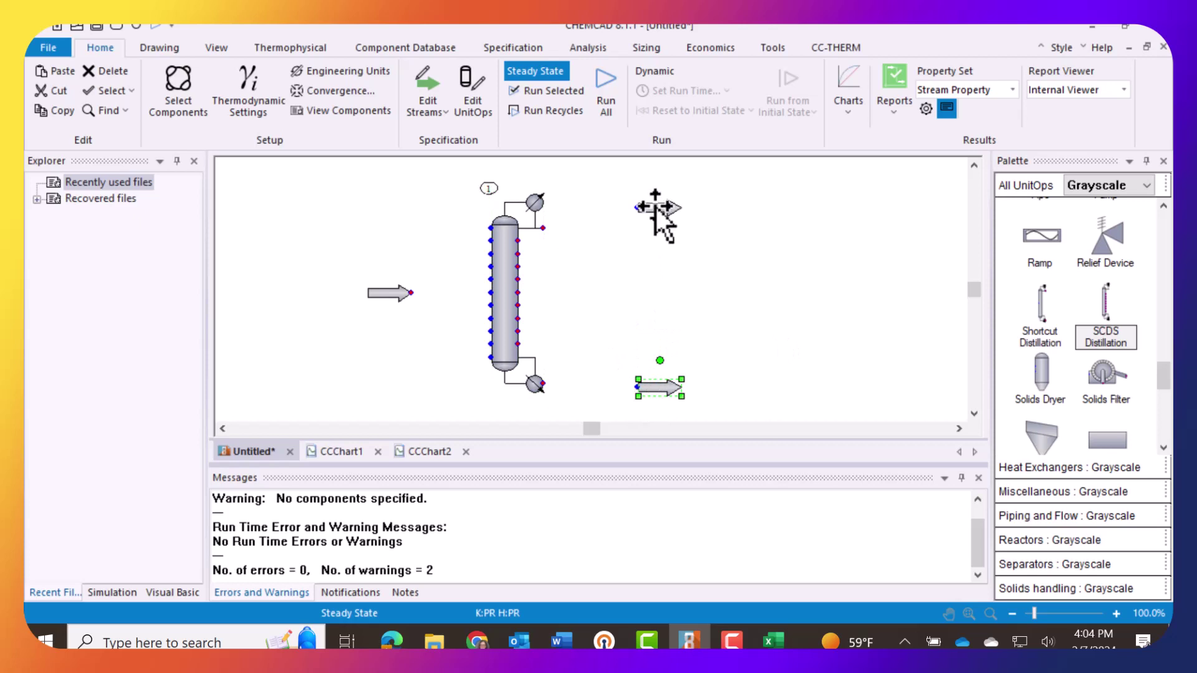
- Connect the feed to the column's inlet, the condenser outlet to the upper product and the reboiler outlet to the lower product
click(411, 293)
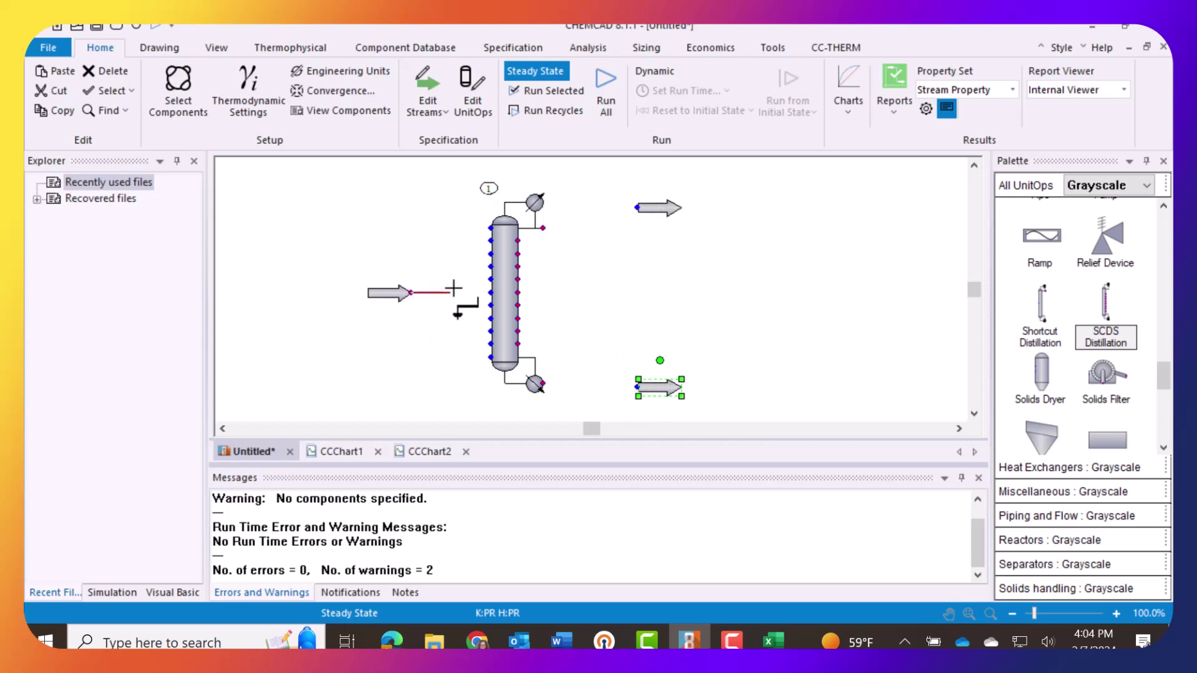
click(488, 292)
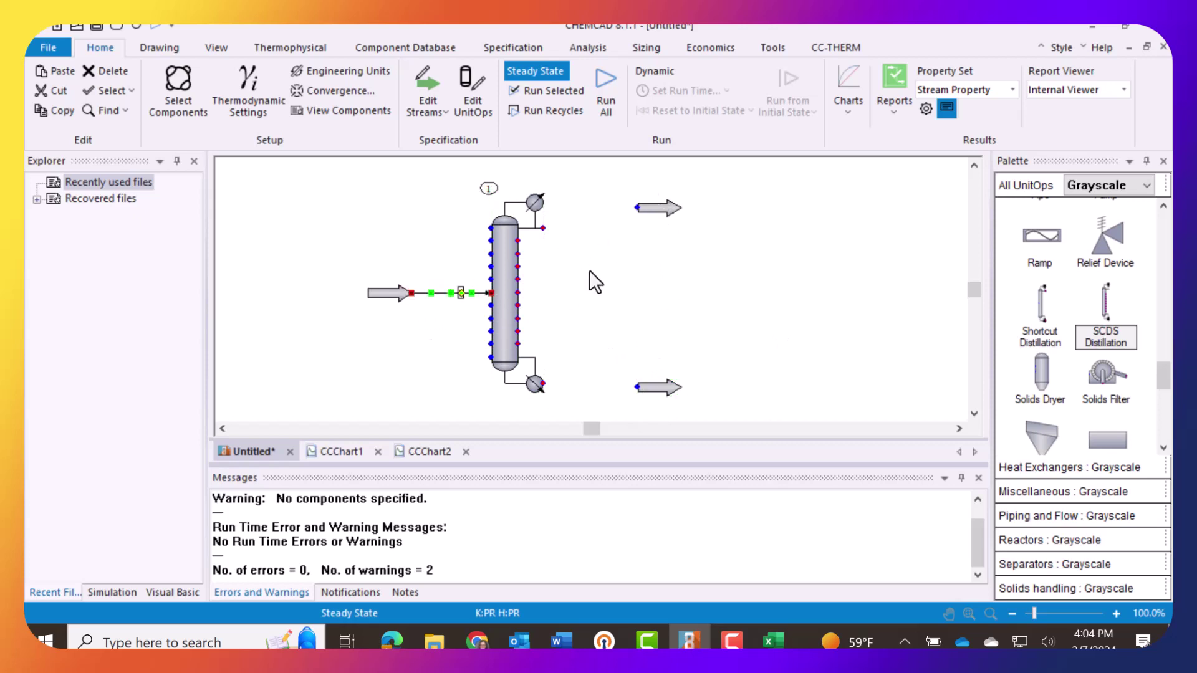
click(544, 228)
click(635, 206)
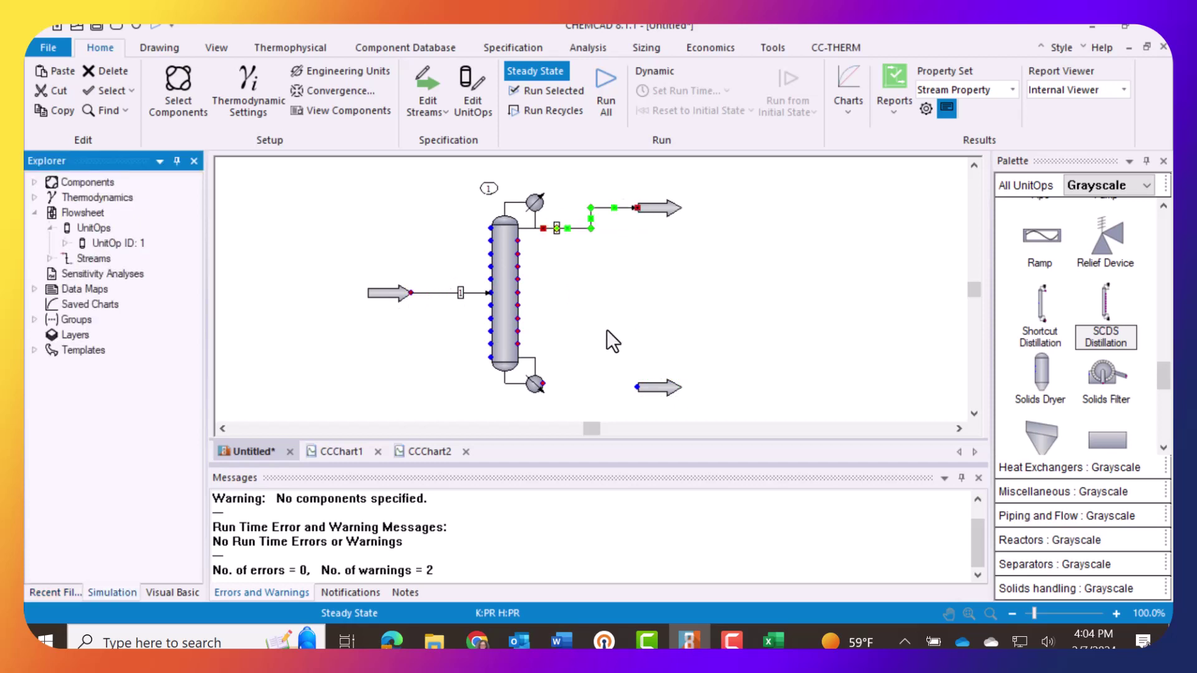
click(543, 383)
click(639, 388)
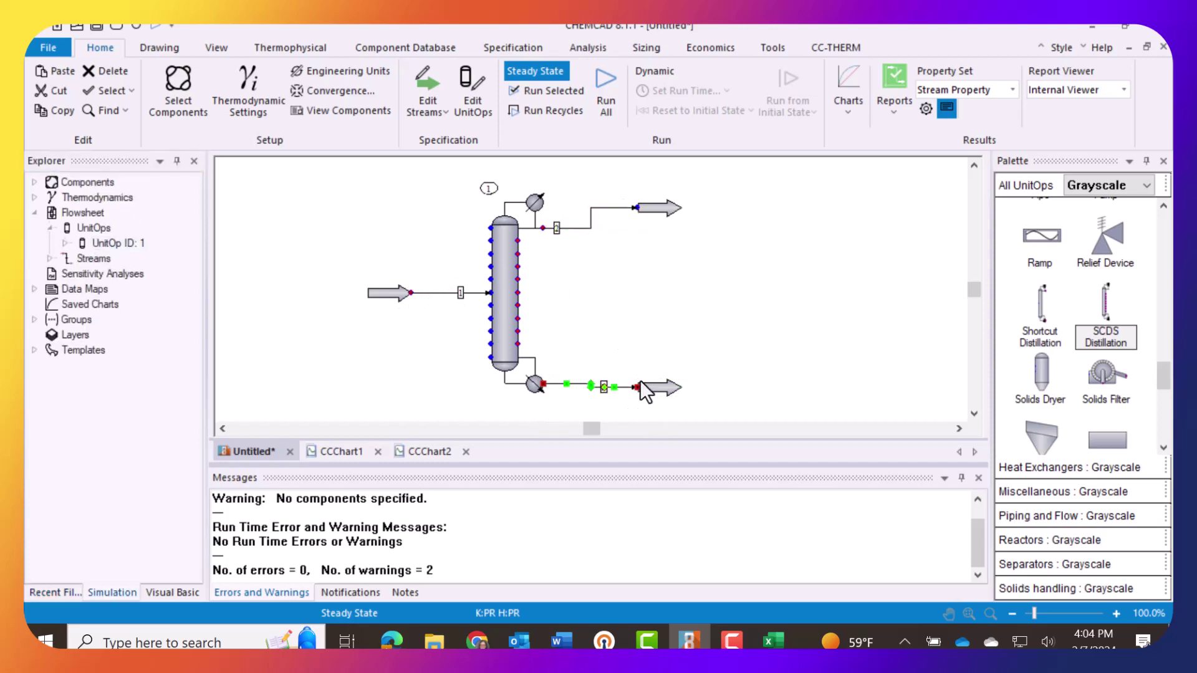
click(734, 274)
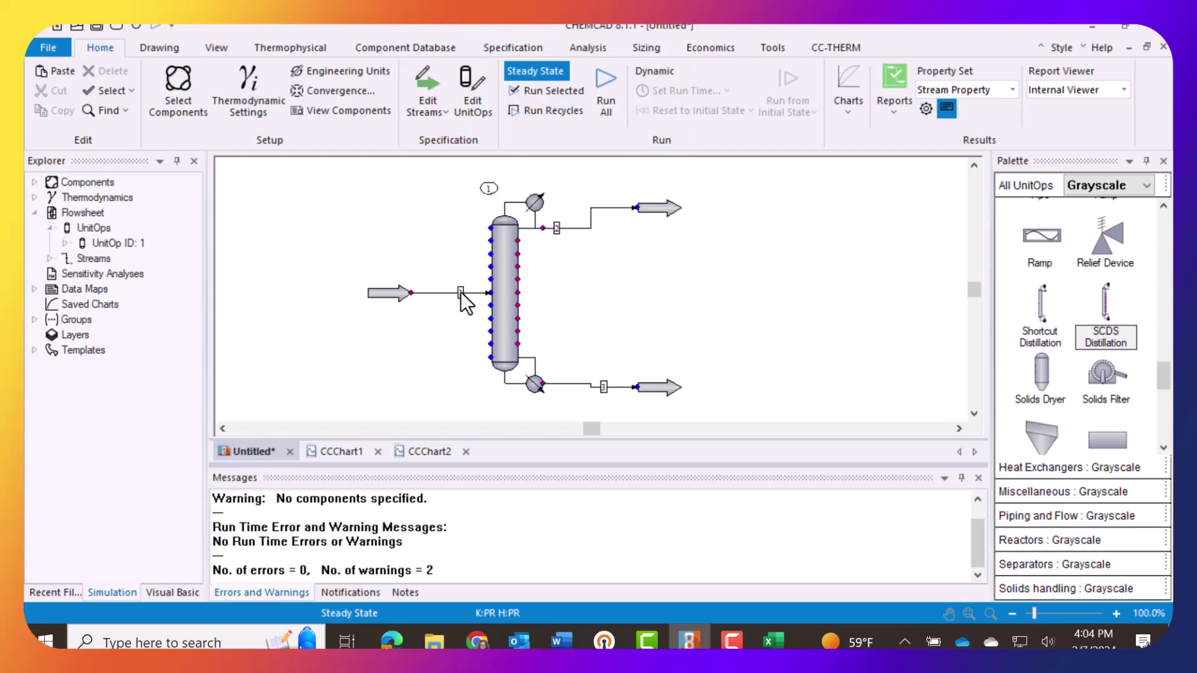
- Name stream 1 Feed and set its pressure to 1 atm and its vapor fraction to 1
double_click(462, 292)
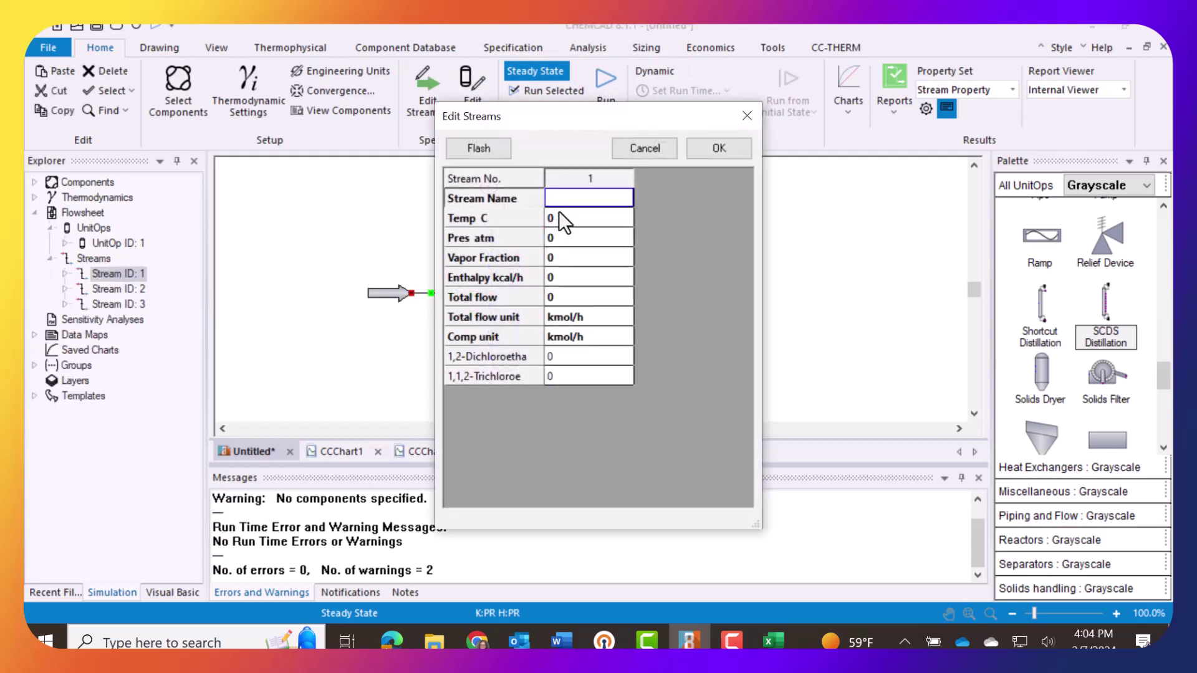
click(578, 197)
key(BackSpace)
click(581, 236)
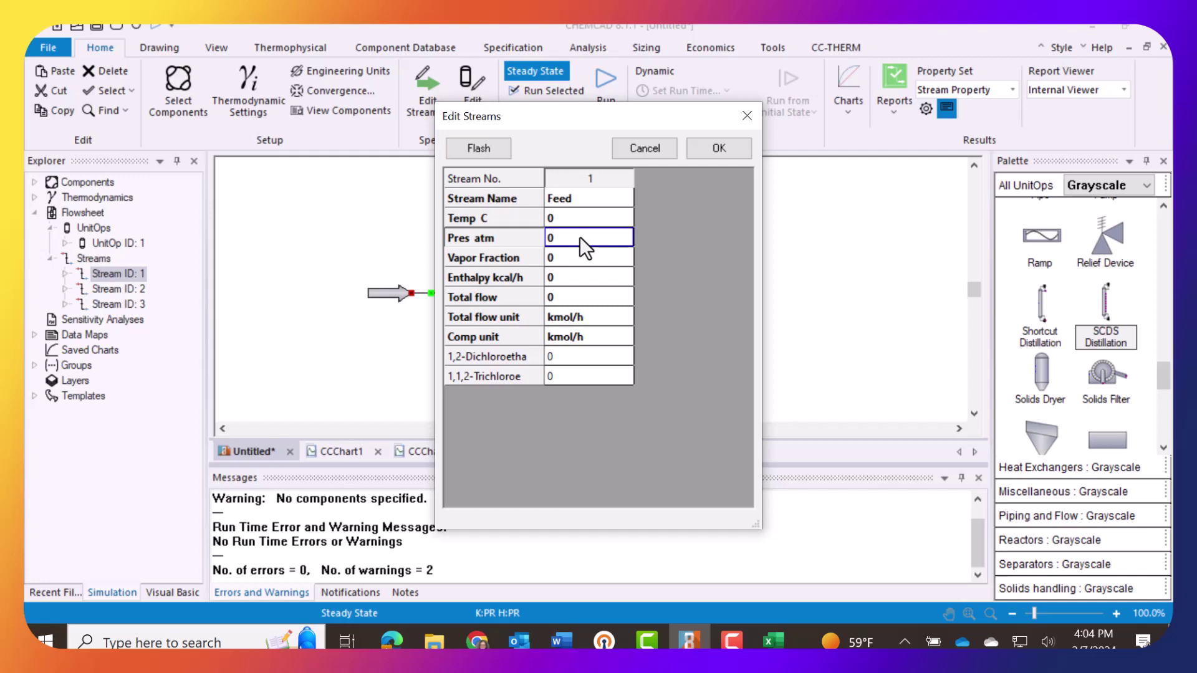
text(1)
click(559, 259)
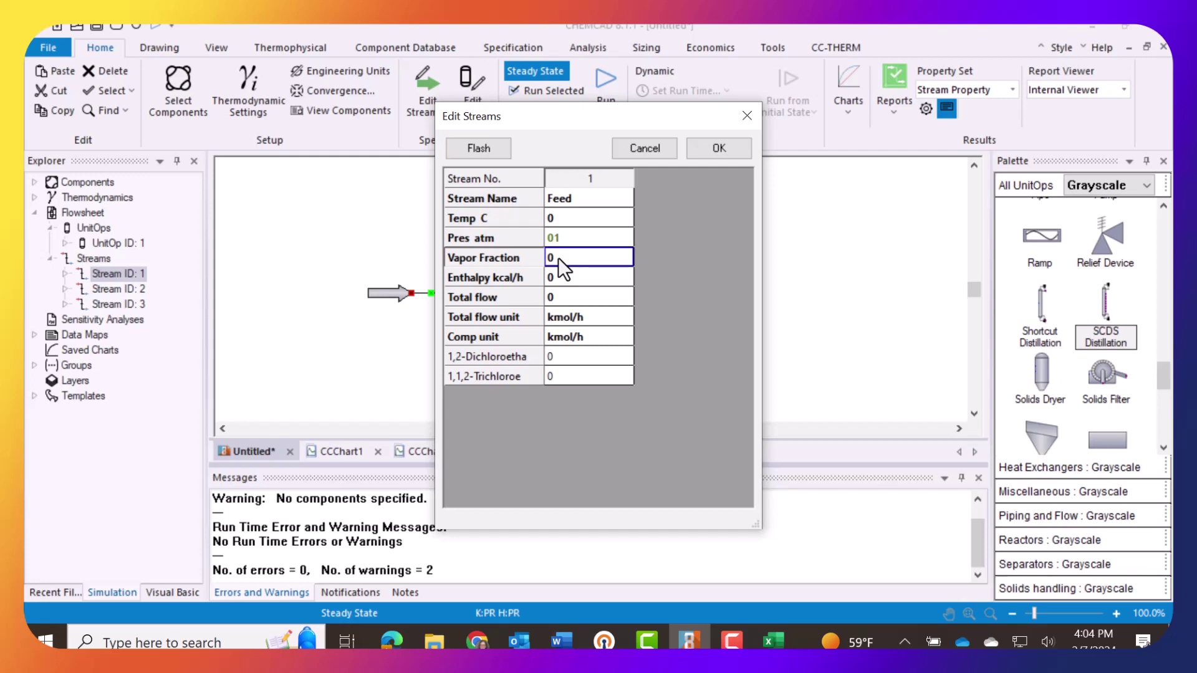
text(1)
- Set the feed's component flows to 60 kmol/h 1,2-dichloroethane and 40 kmol/h 1,1,2-trichloroethane, and accept the stream data
click(555, 356)
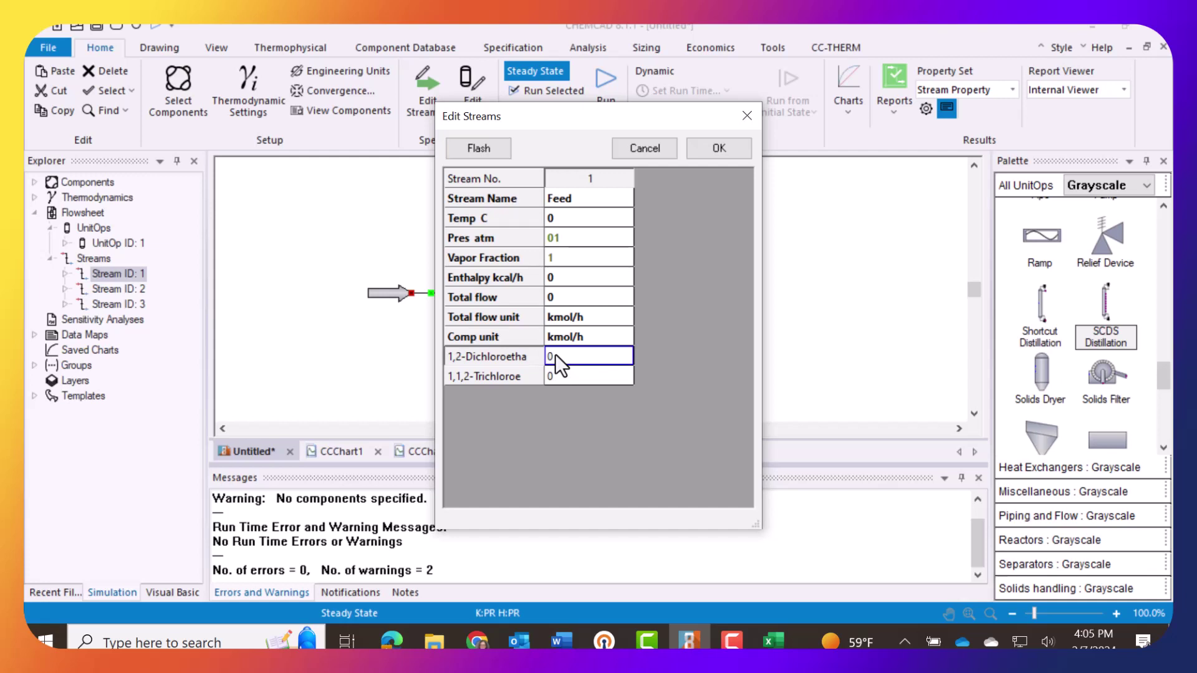
text(60)
click(555, 376)
text(40)
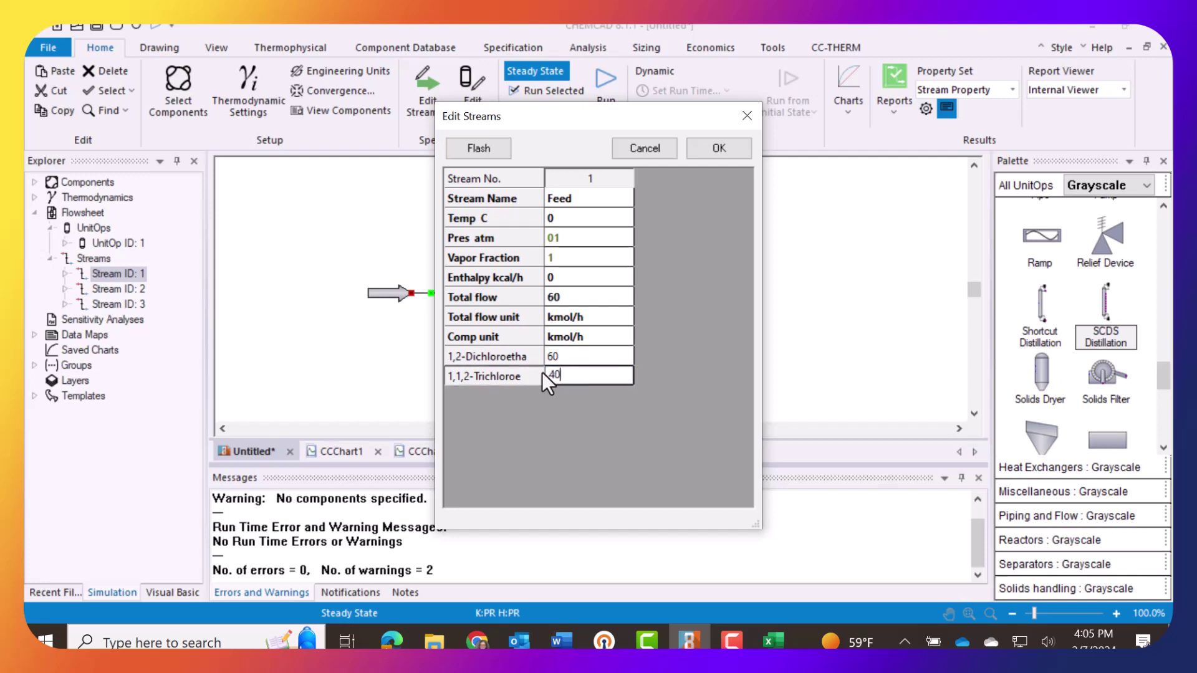
click(711, 149)
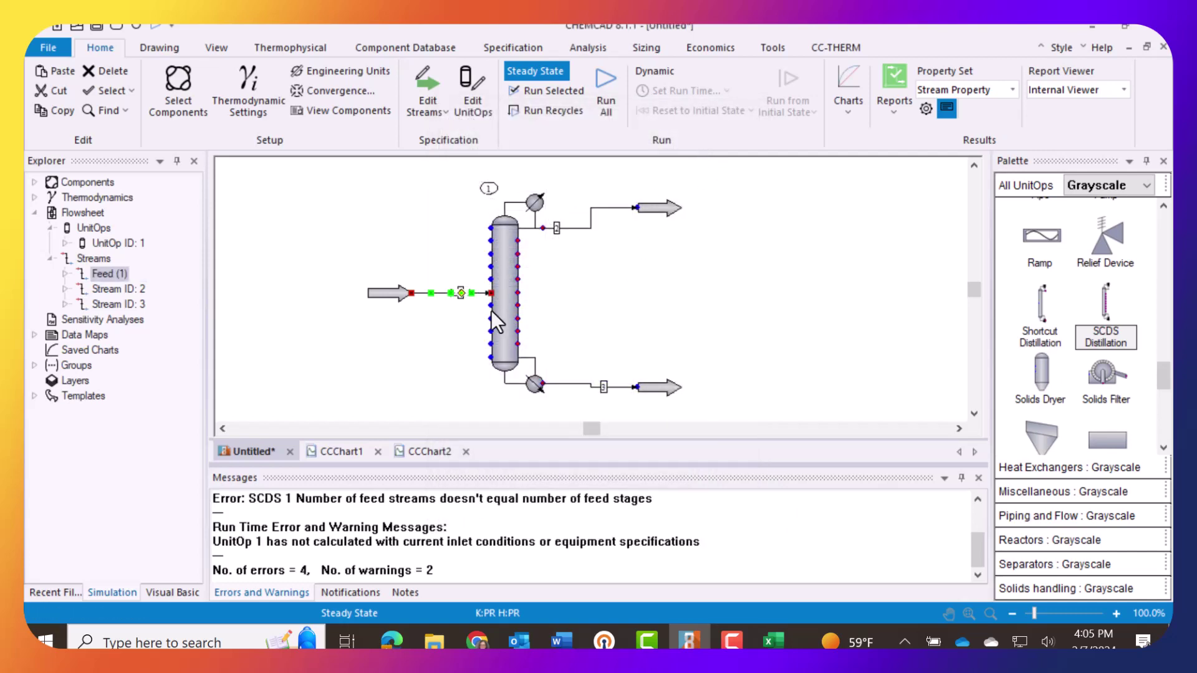
- Configure the SCDS column with condenser type 0 Total or none, 23 stages, feed stage 9 and a top pressure of 1 atm
double_click(504, 297)
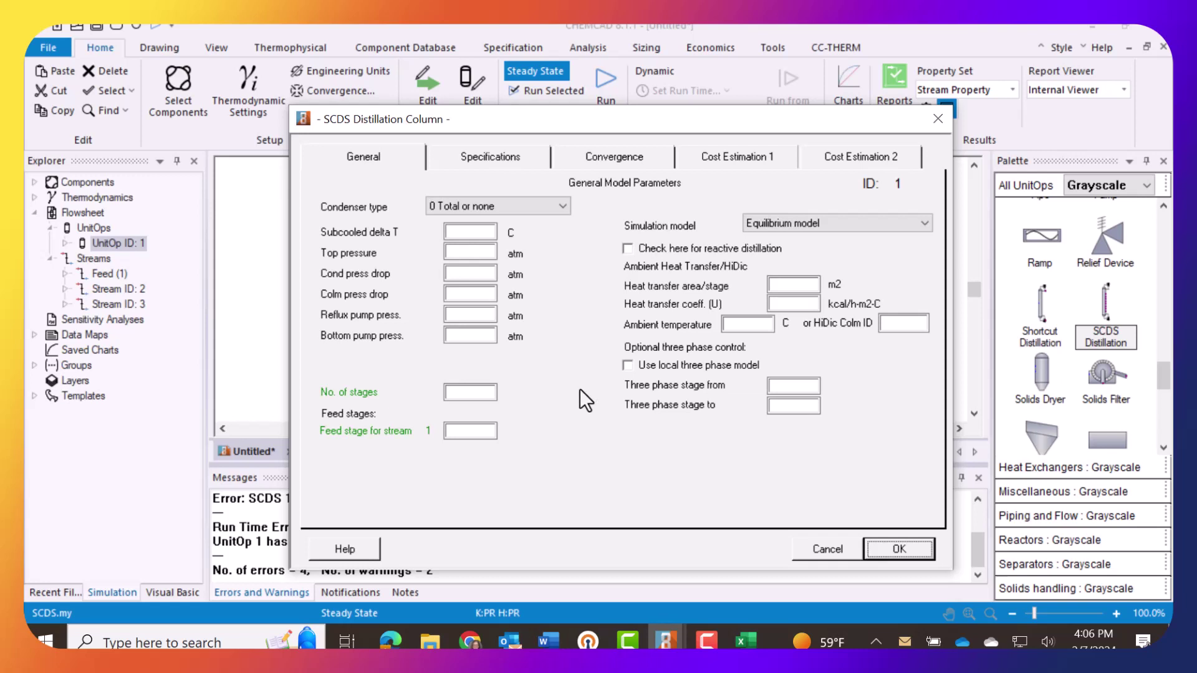
click(563, 207)
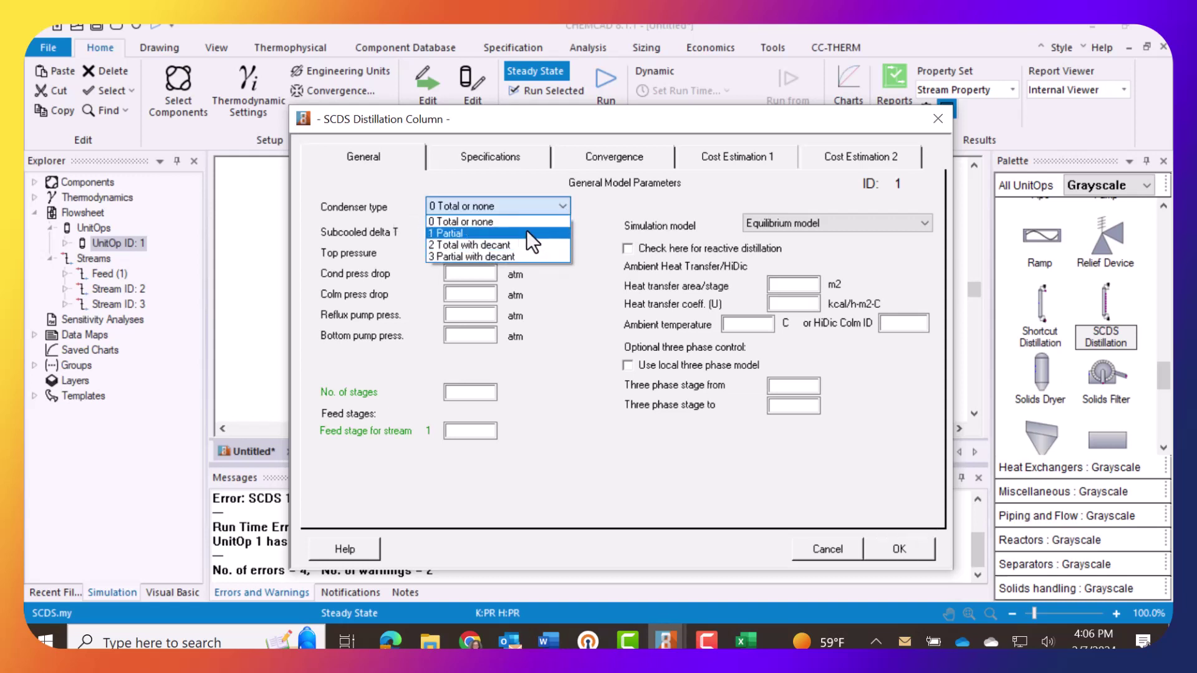
click(527, 223)
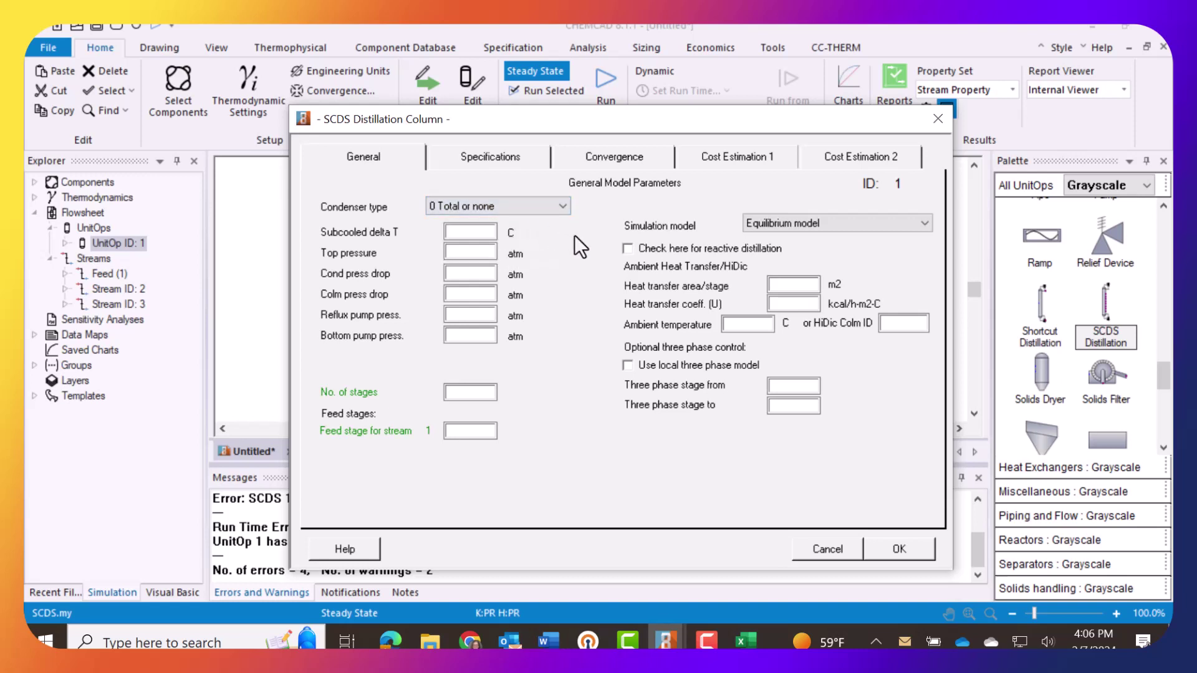
click(479, 392)
text(23)
click(476, 431)
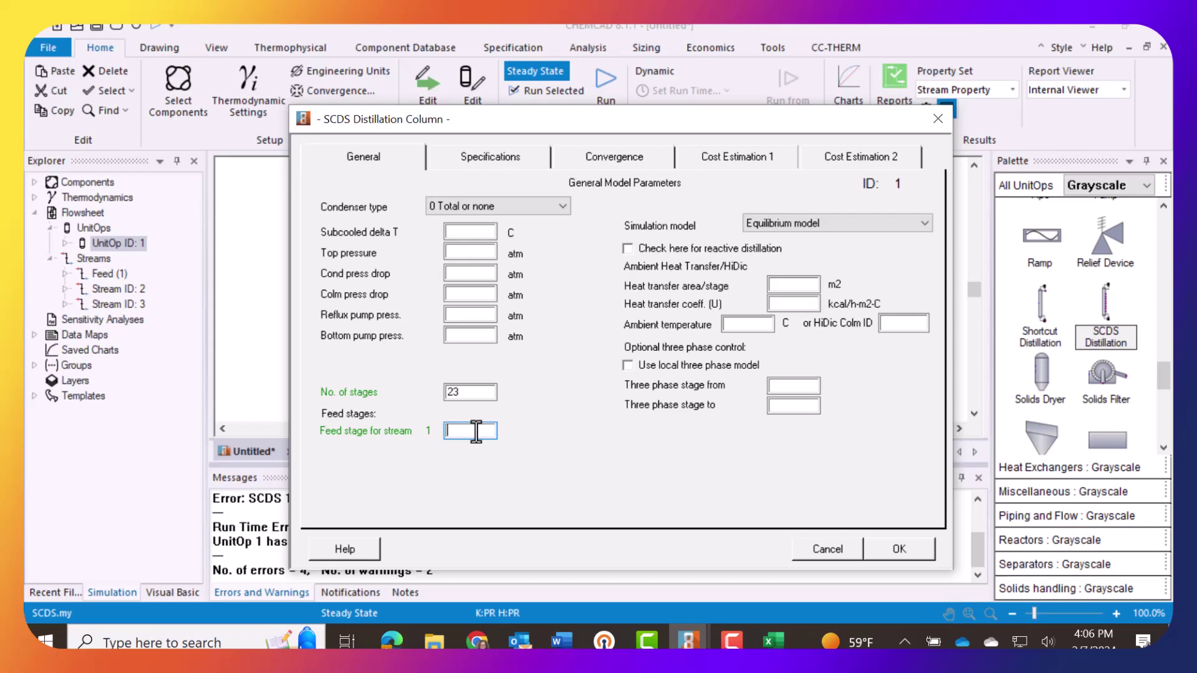
text(9)
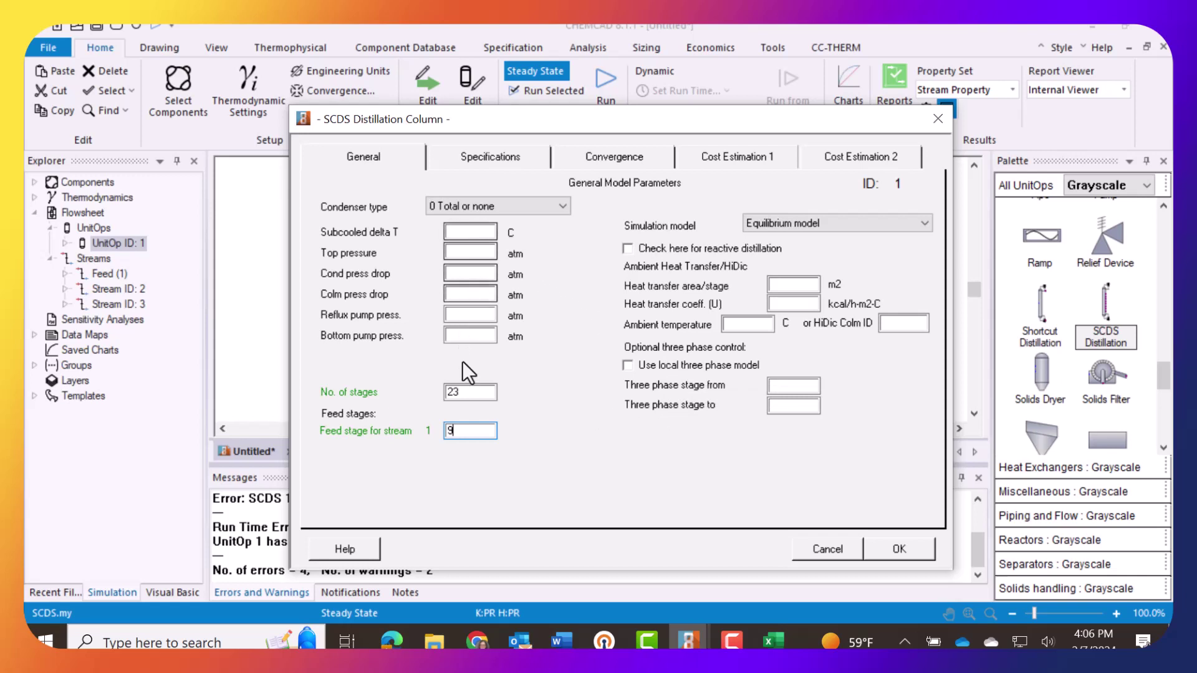
click(466, 251)
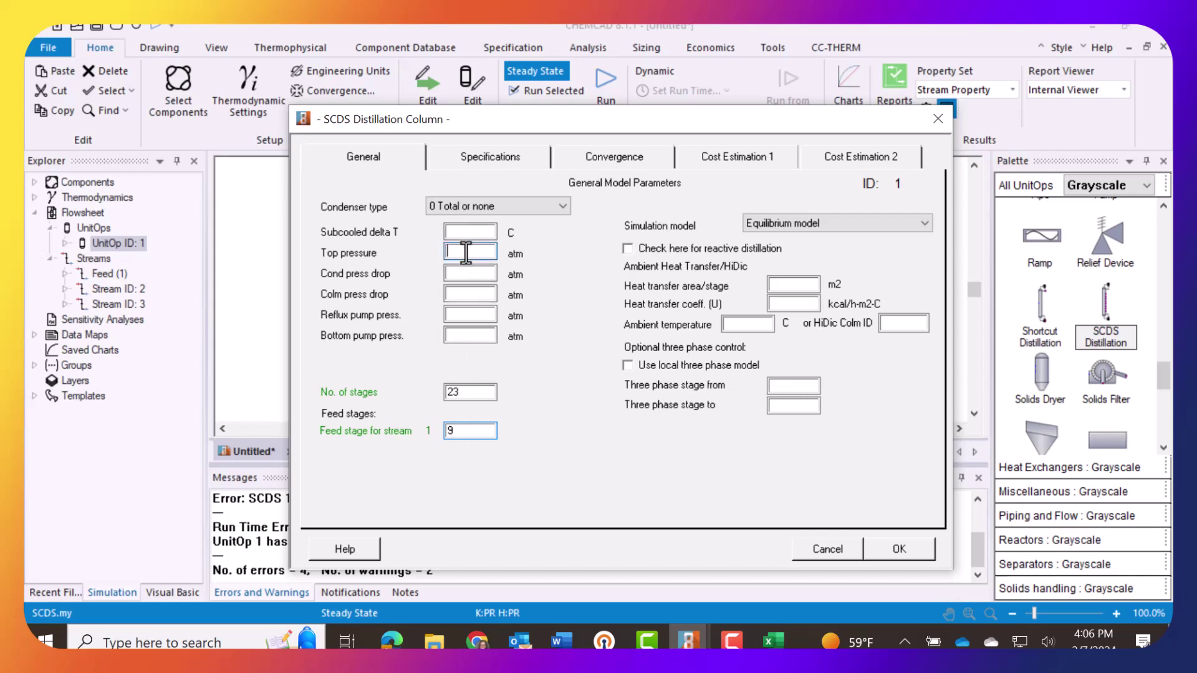
text(1)
- Set the column's condenser mode to 1 Reflux ratio (R/D) with a specification of 2
click(500, 158)
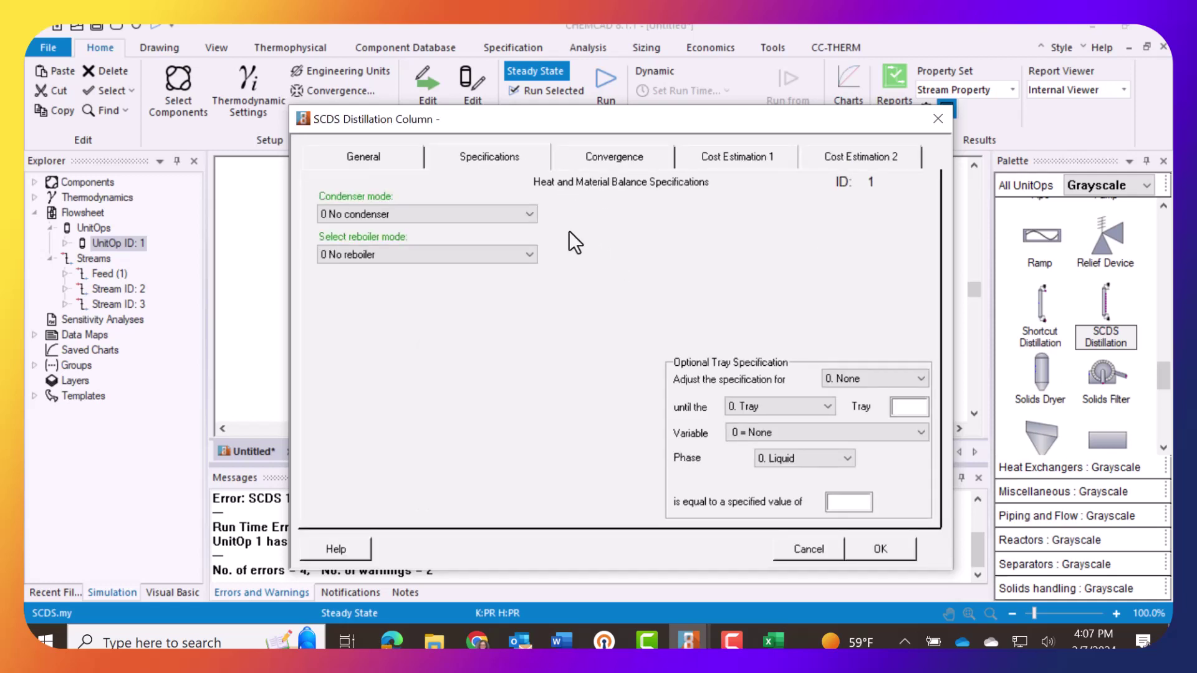
click(528, 217)
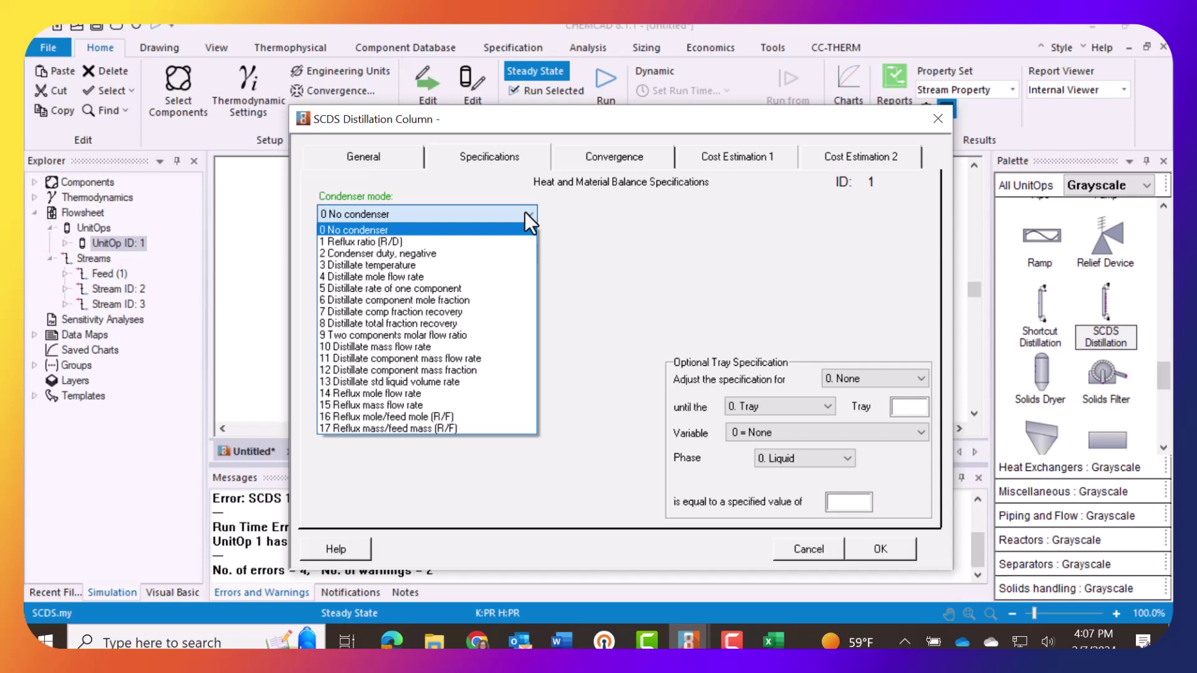
click(480, 243)
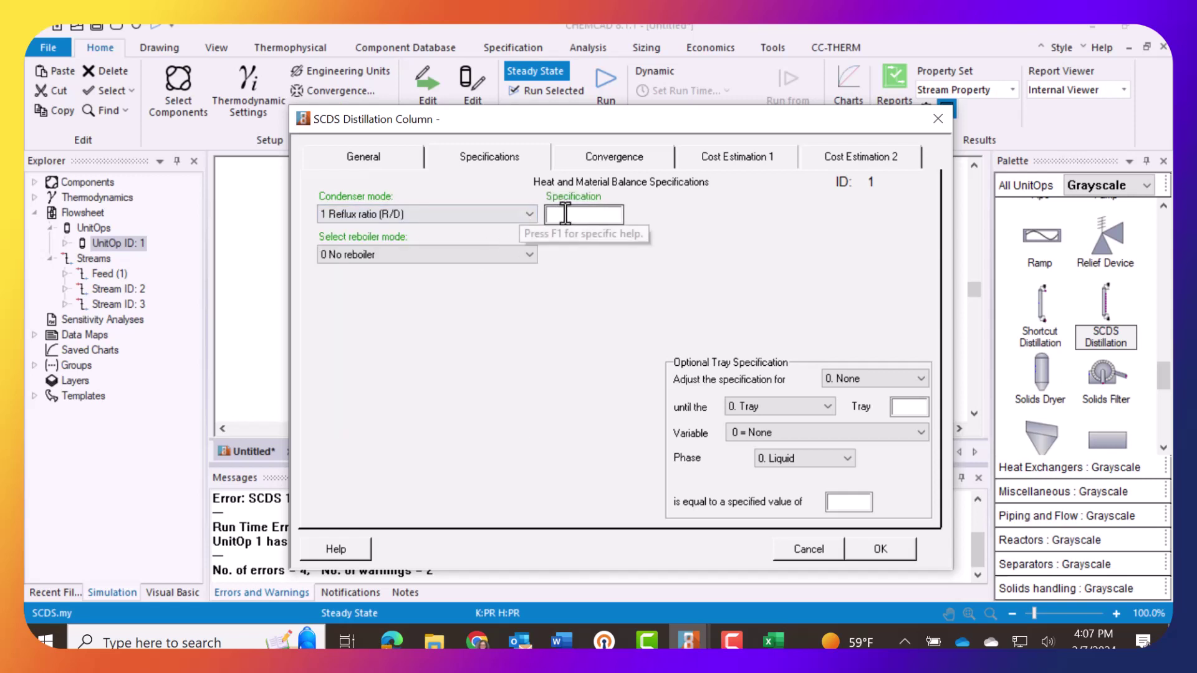
click(565, 213)
text(2)
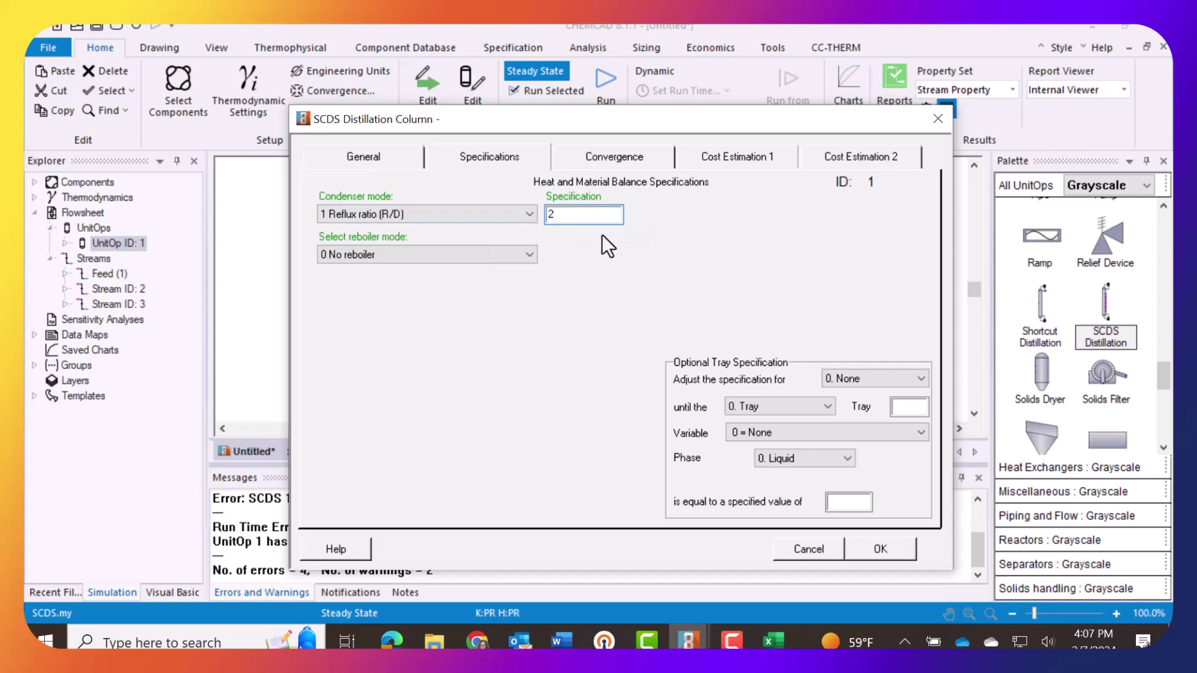
click(529, 215)
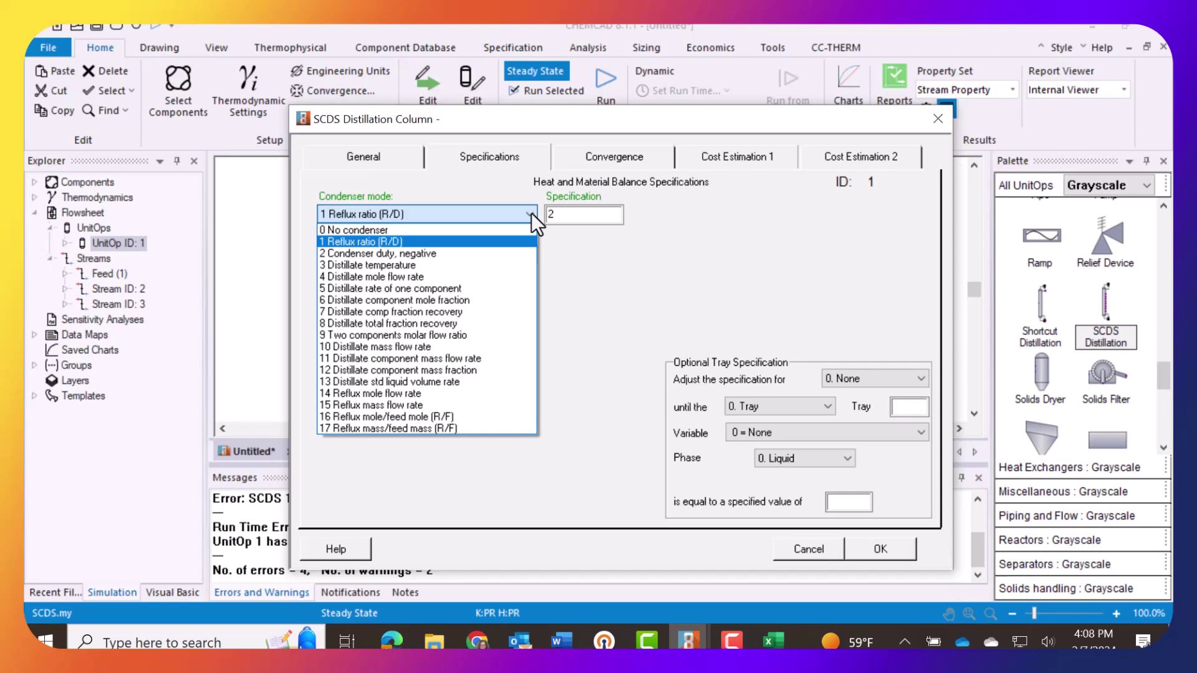
click(598, 252)
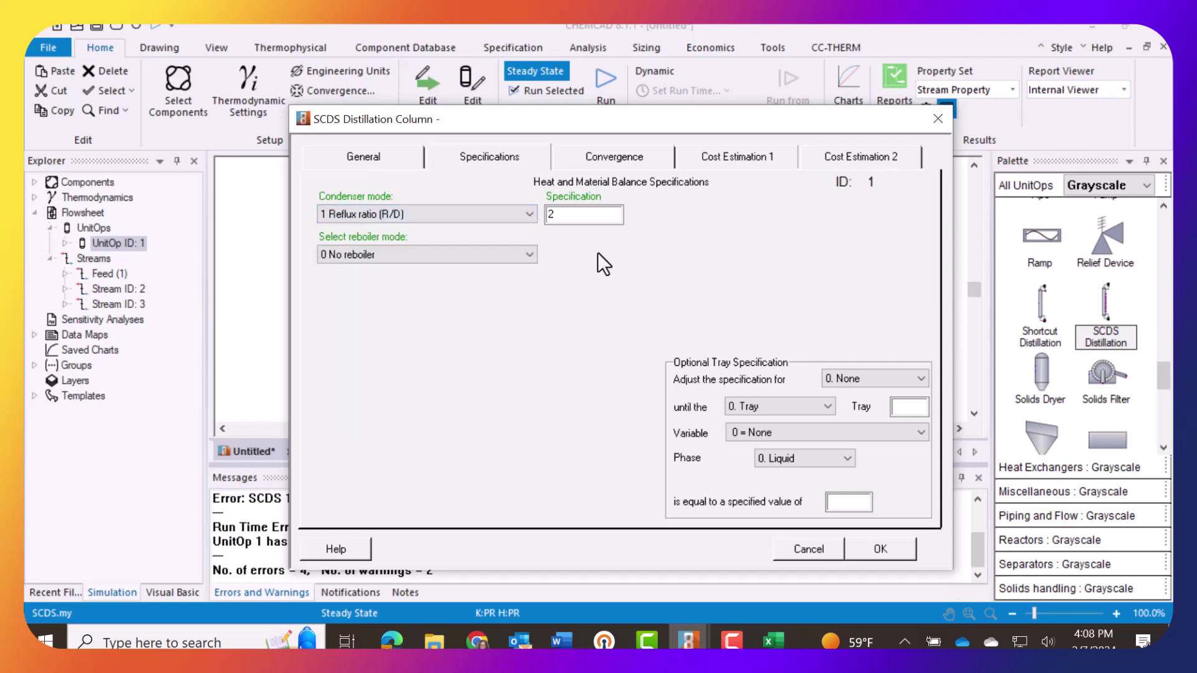
click(530, 256)
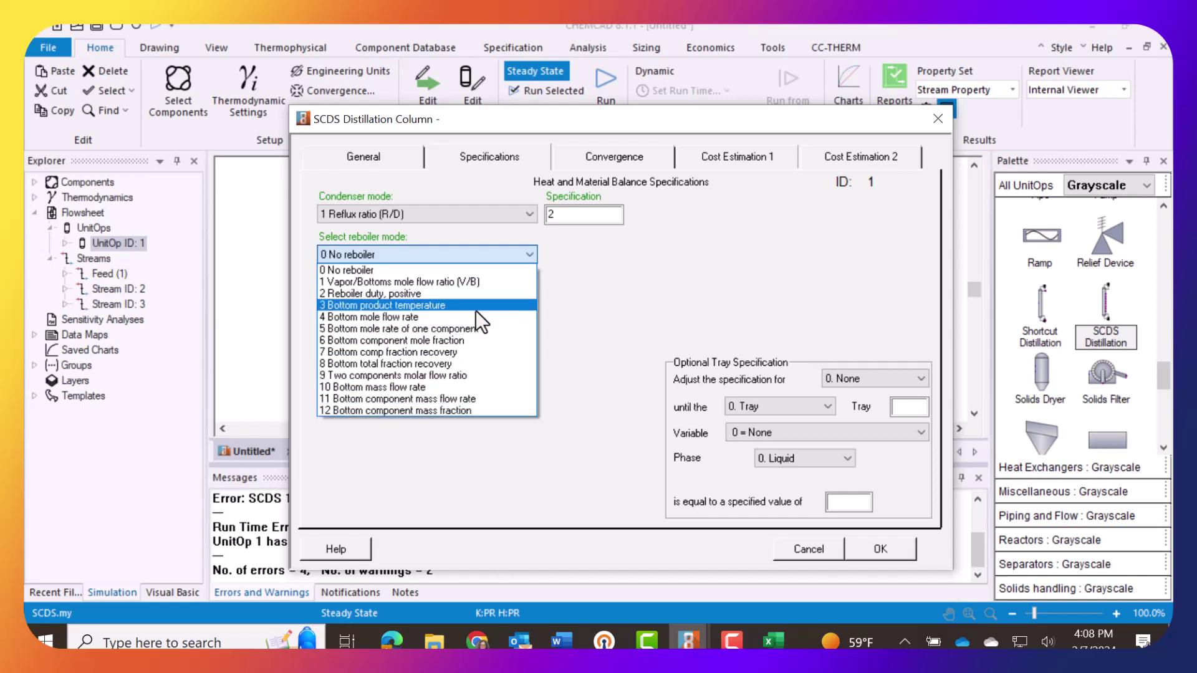
click(435, 305)
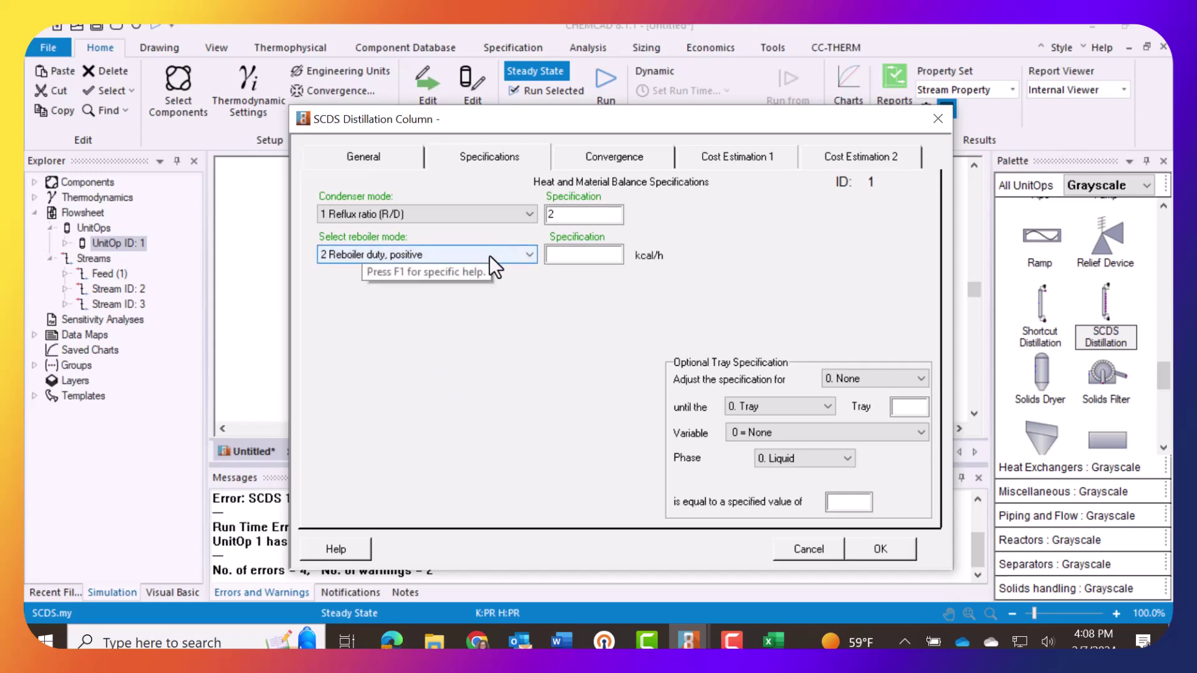
click(563, 257)
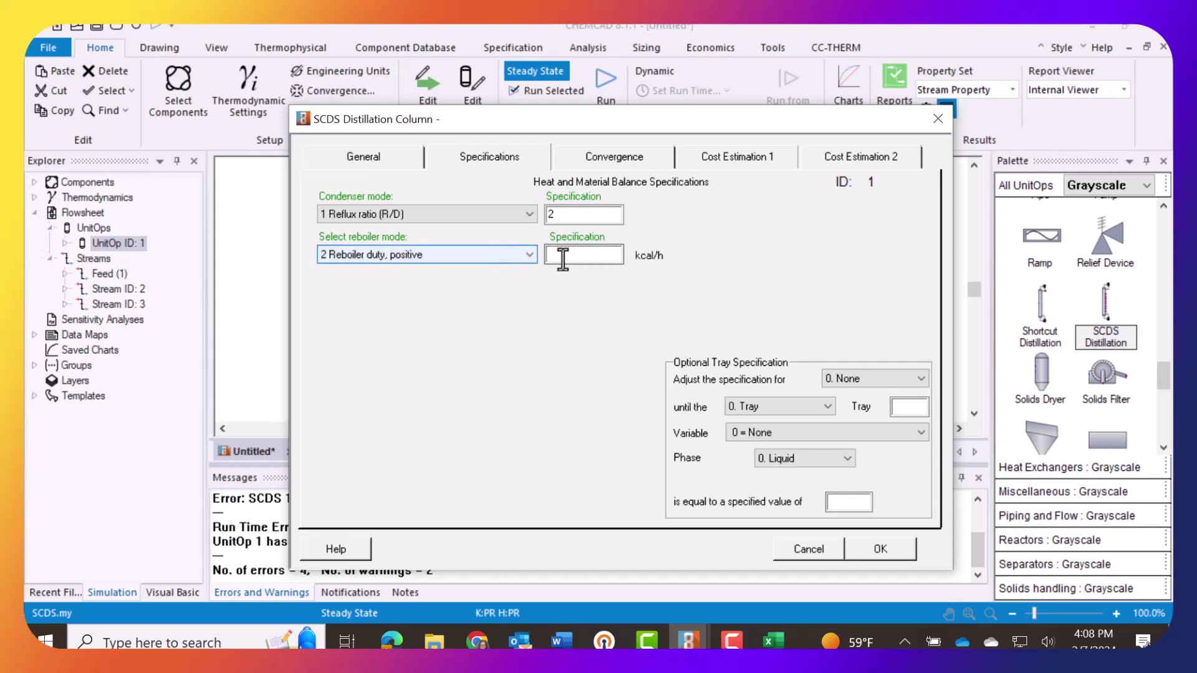
- Set the column's reboiler mode to 4 Bottom mole flow rate with a specification of 40 kmol/h, and accept the column data
click(529, 254)
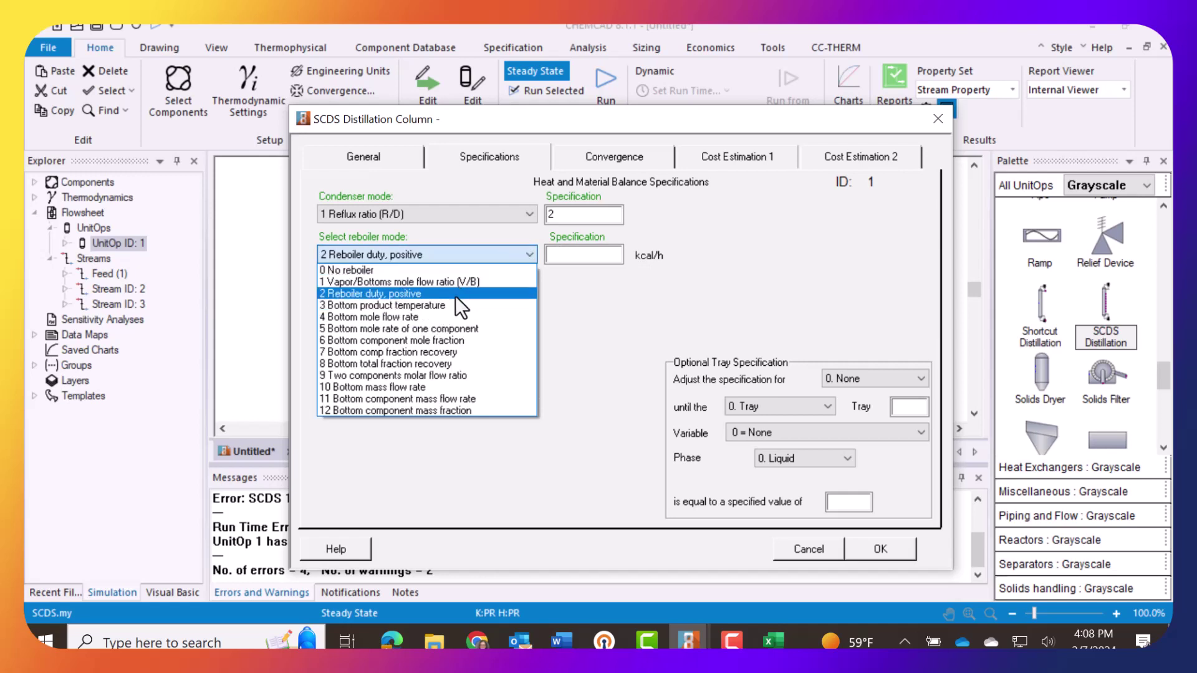
click(410, 317)
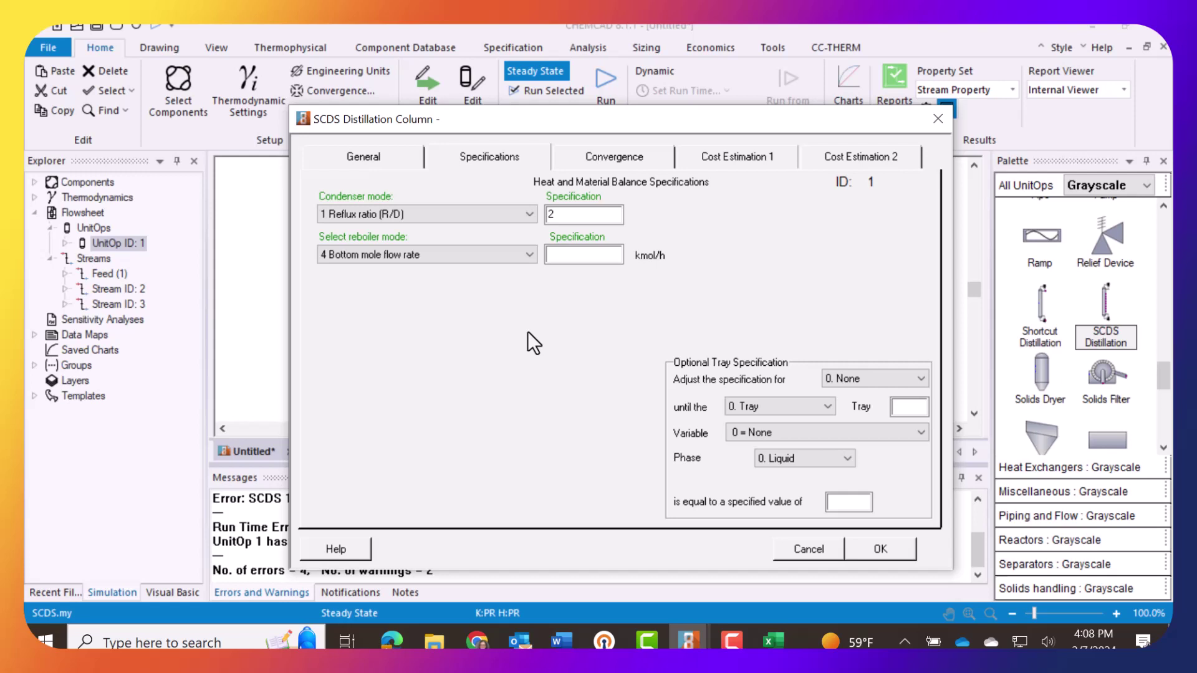
click(572, 255)
text(40)
click(921, 378)
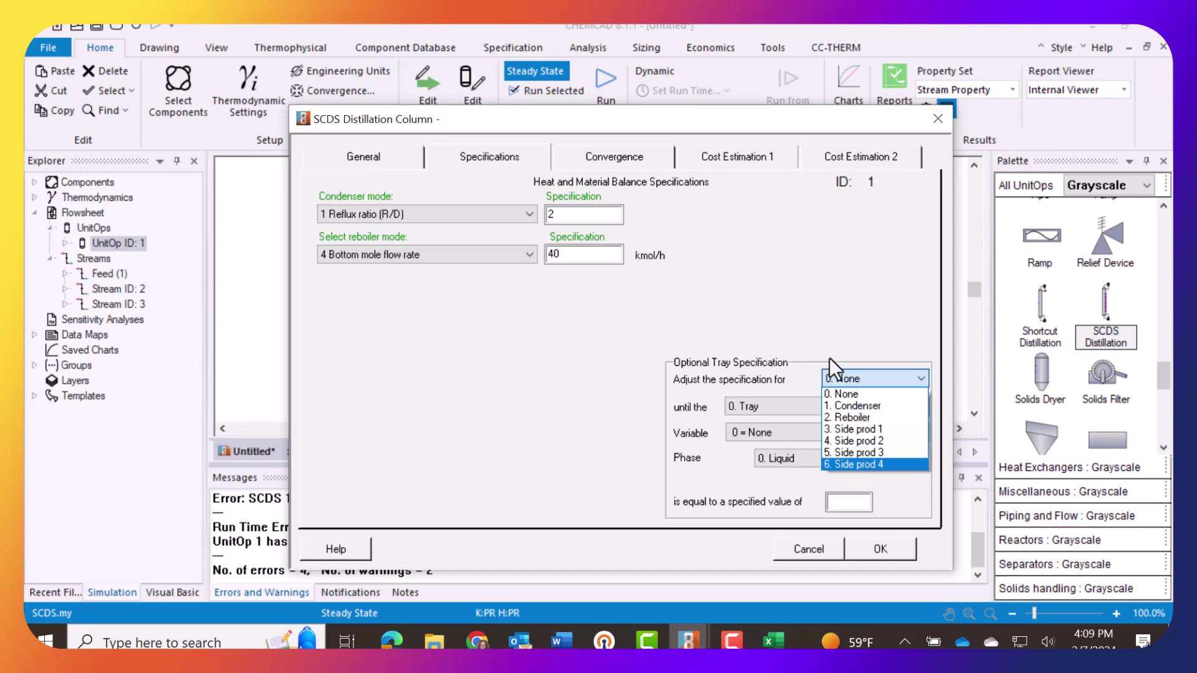
click(837, 393)
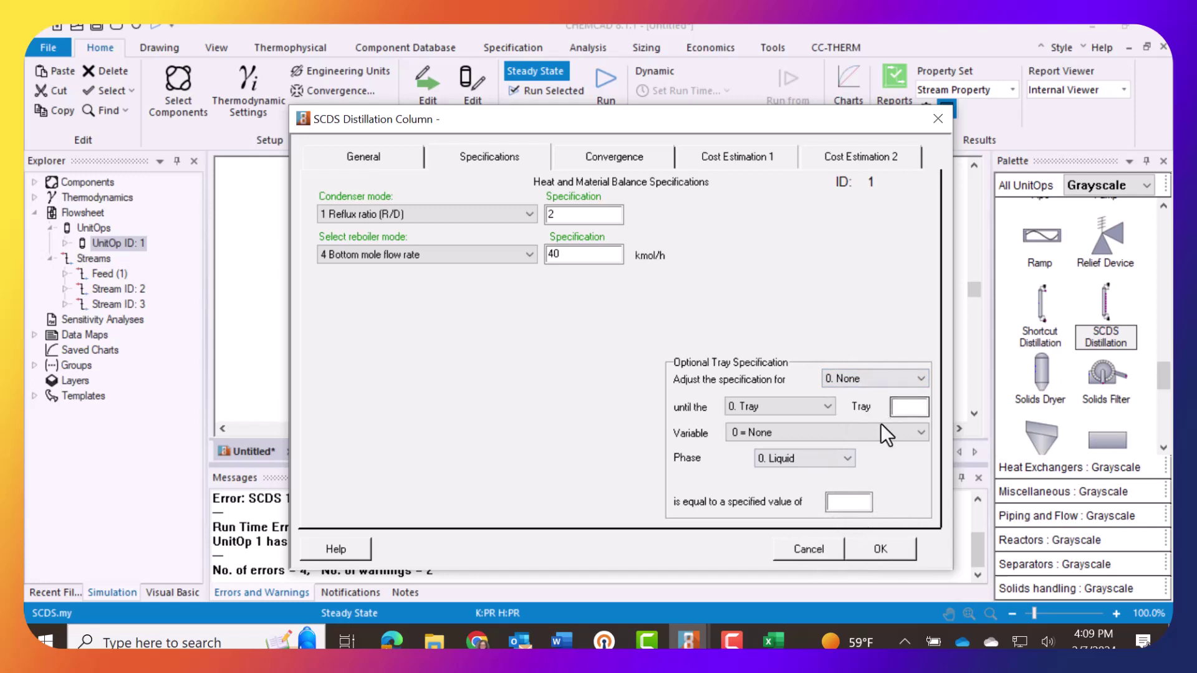
click(875, 548)
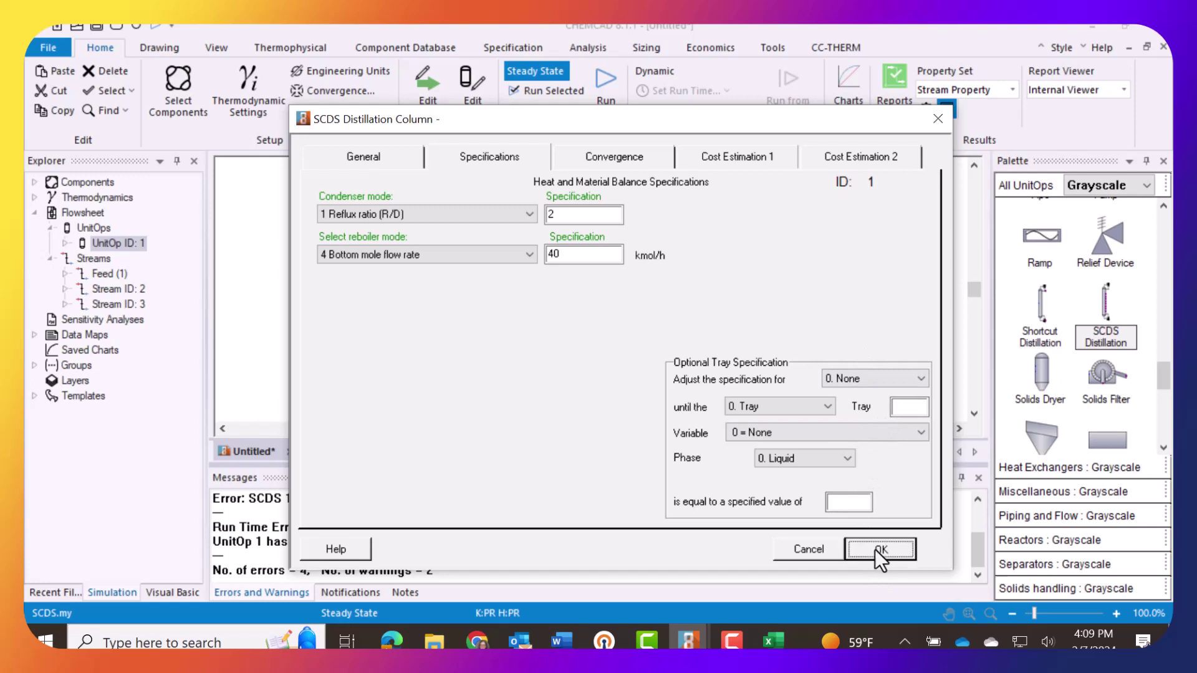
click(644, 326)
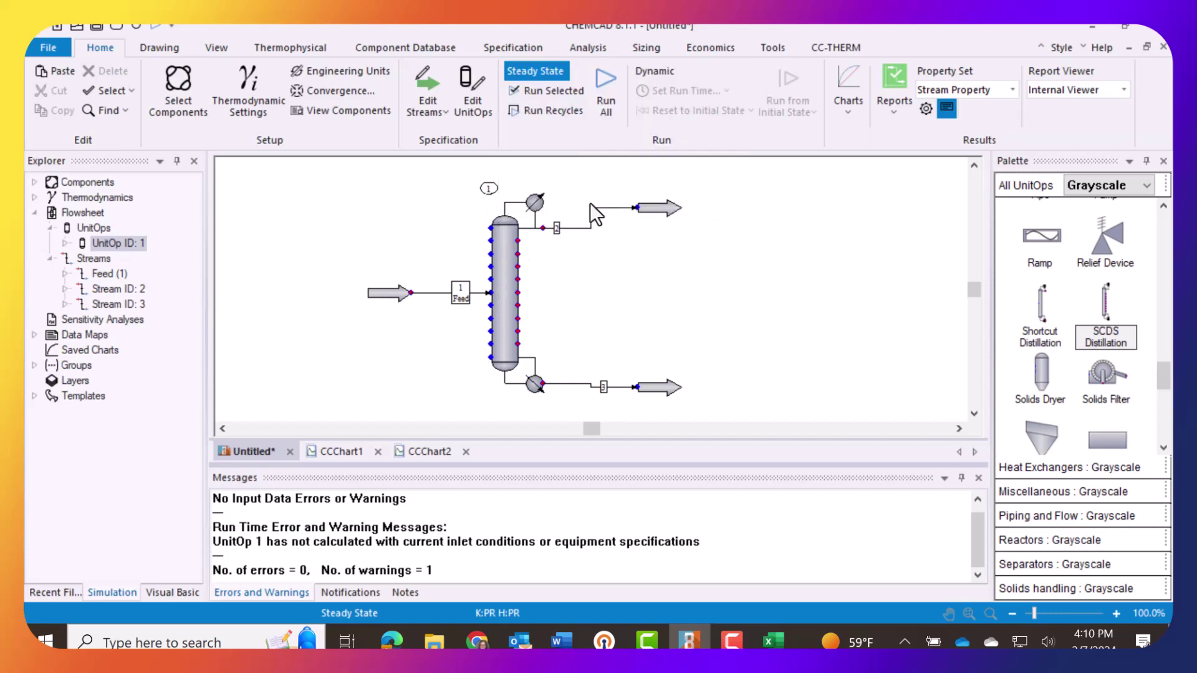
- Name the column's overhead product, stream 2, Distillate
click(557, 230)
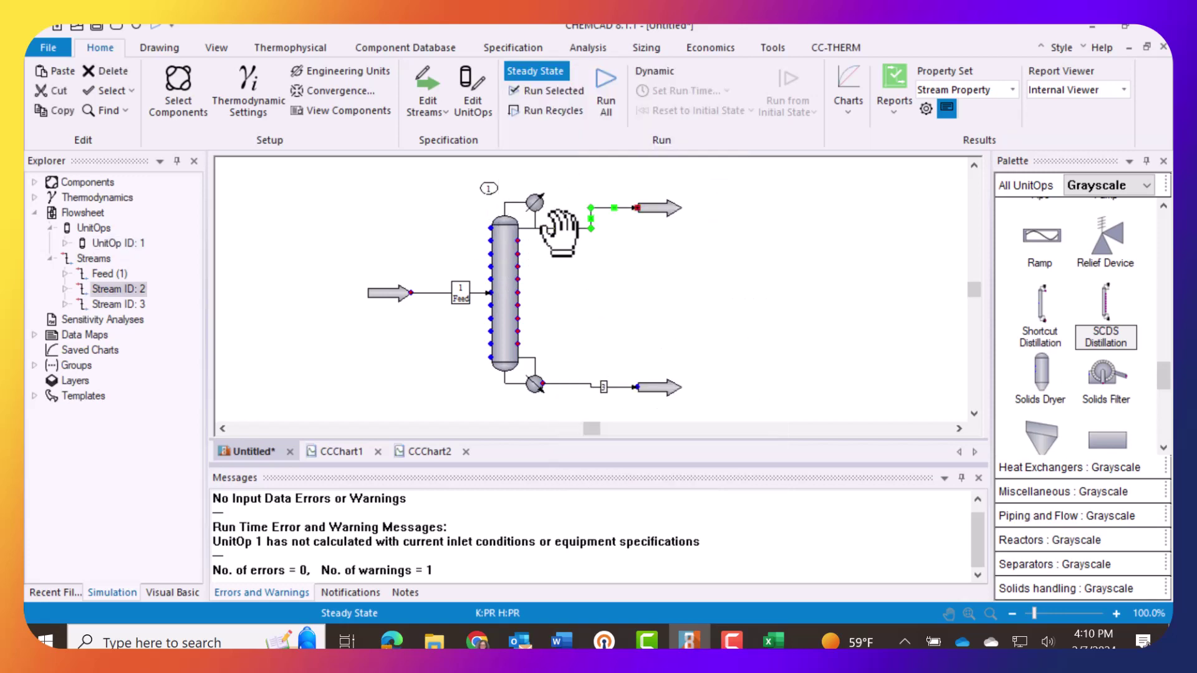
double_click(556, 232)
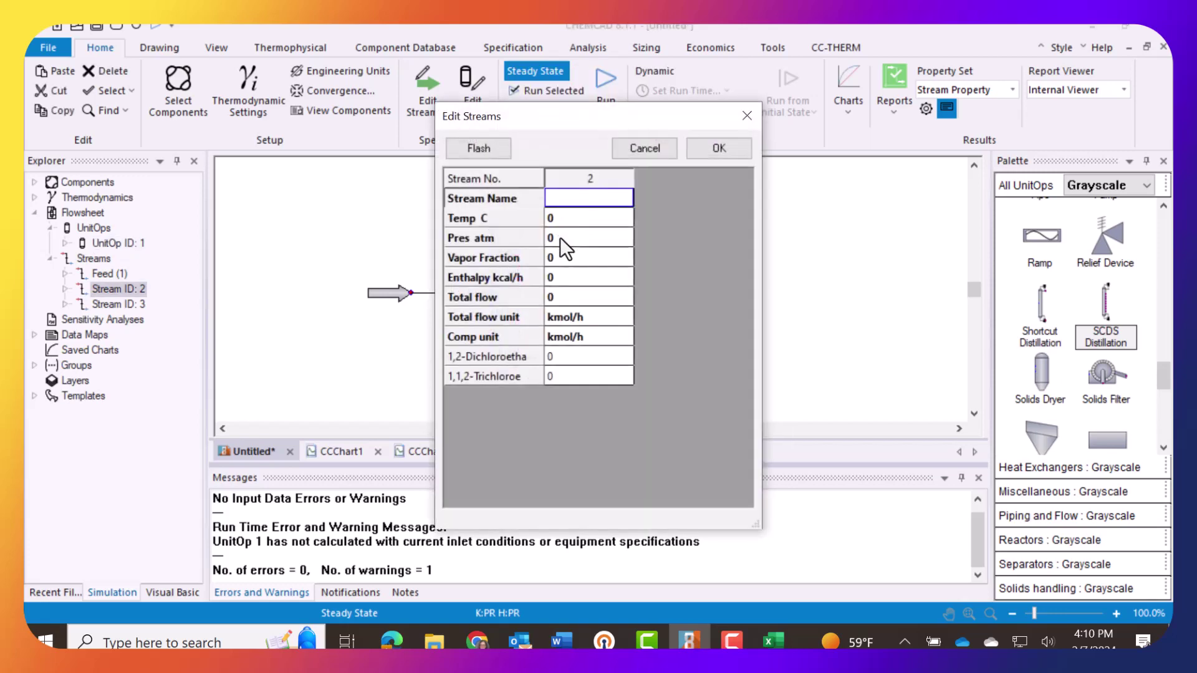
click(567, 195)
text(Distillate)
click(717, 152)
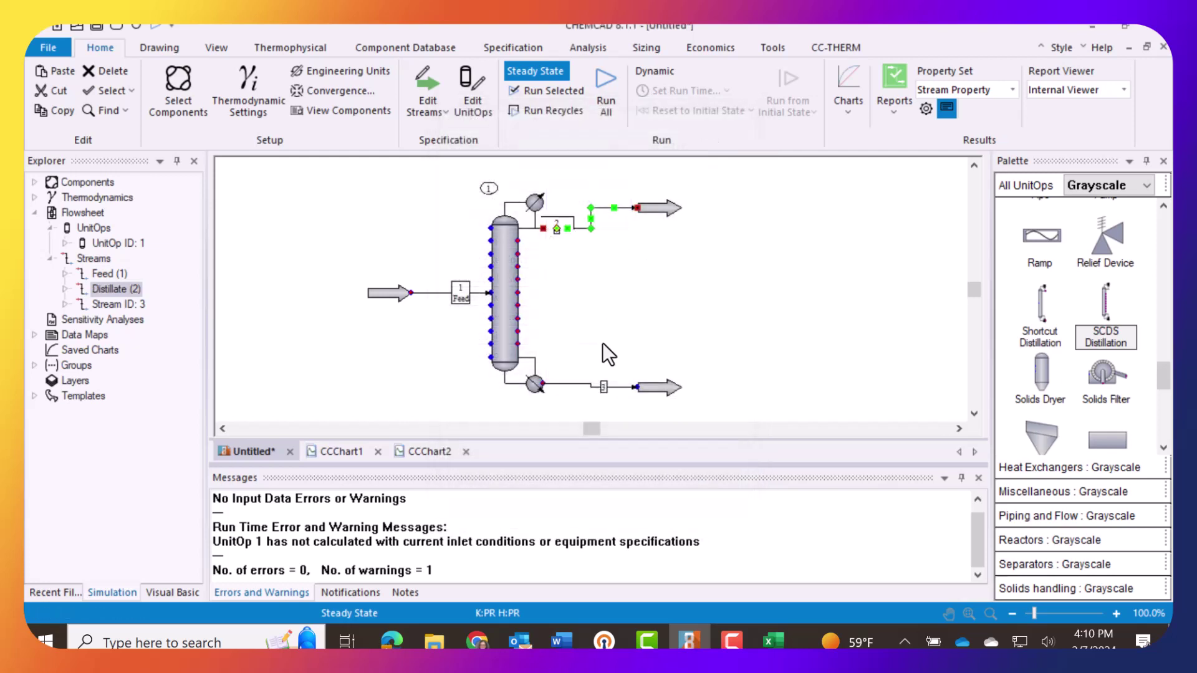
- Name the column's lower product, stream 3, Bottoms
double_click(602, 389)
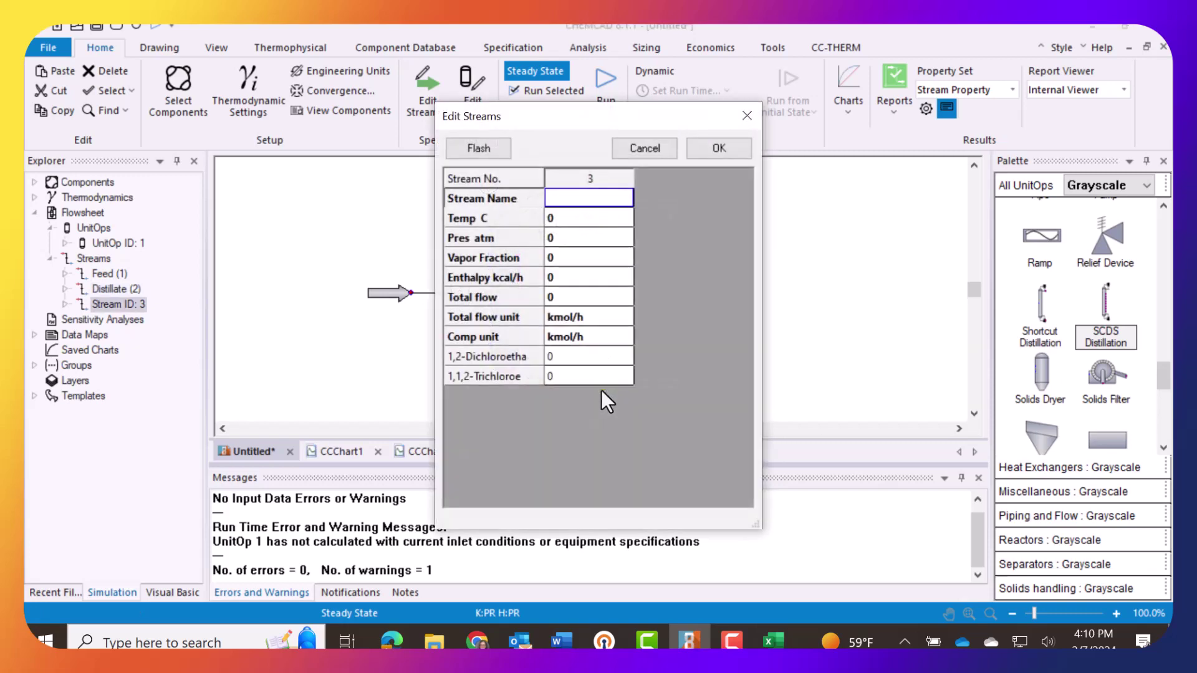
click(567, 191)
text(Bottoms)
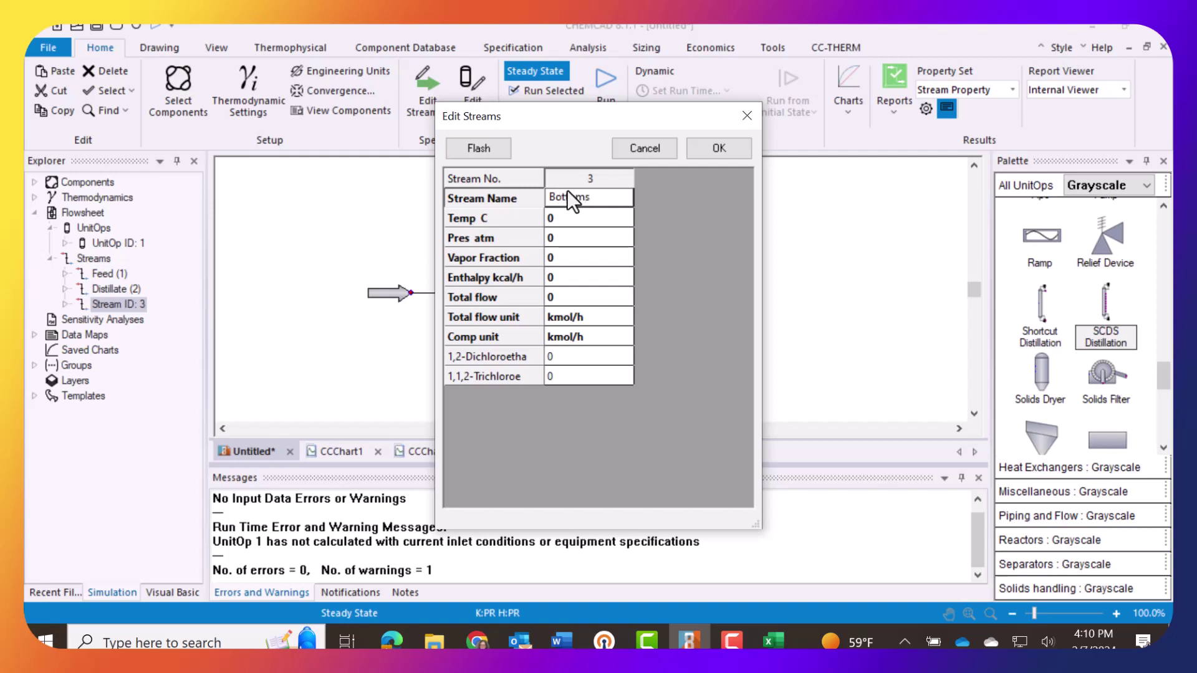
click(711, 152)
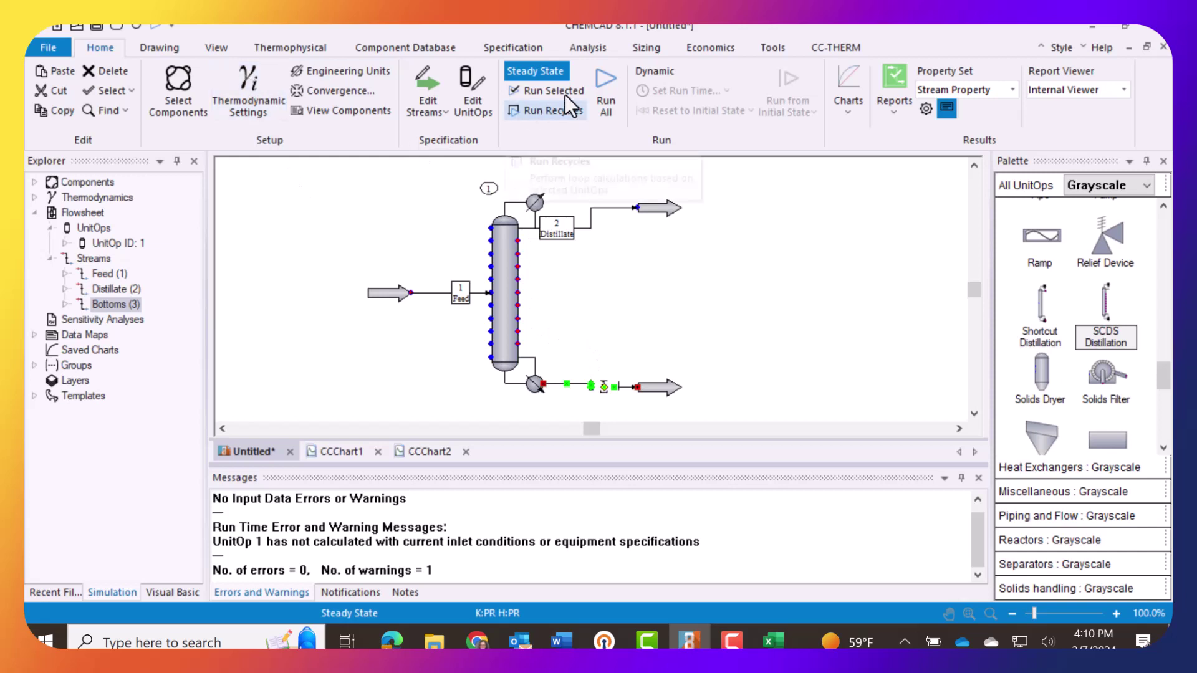
- Run the entire steady-state simulation and check the calculated conditions and component flows of the Distillate stream
click(611, 80)
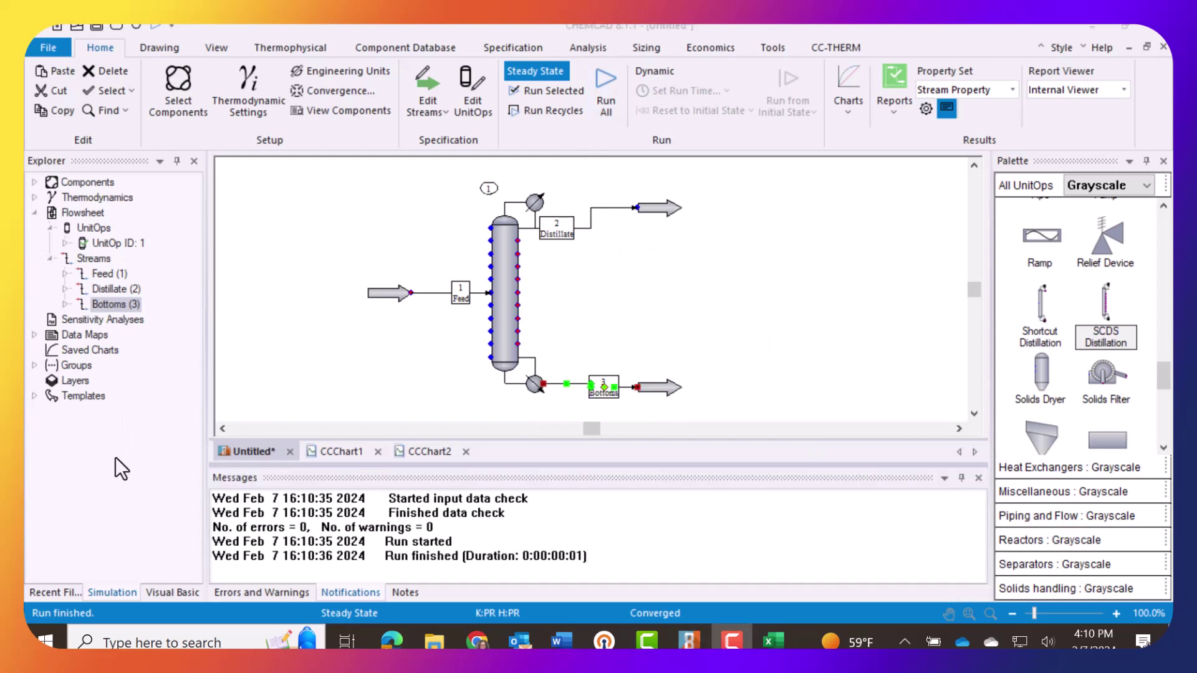
double_click(563, 233)
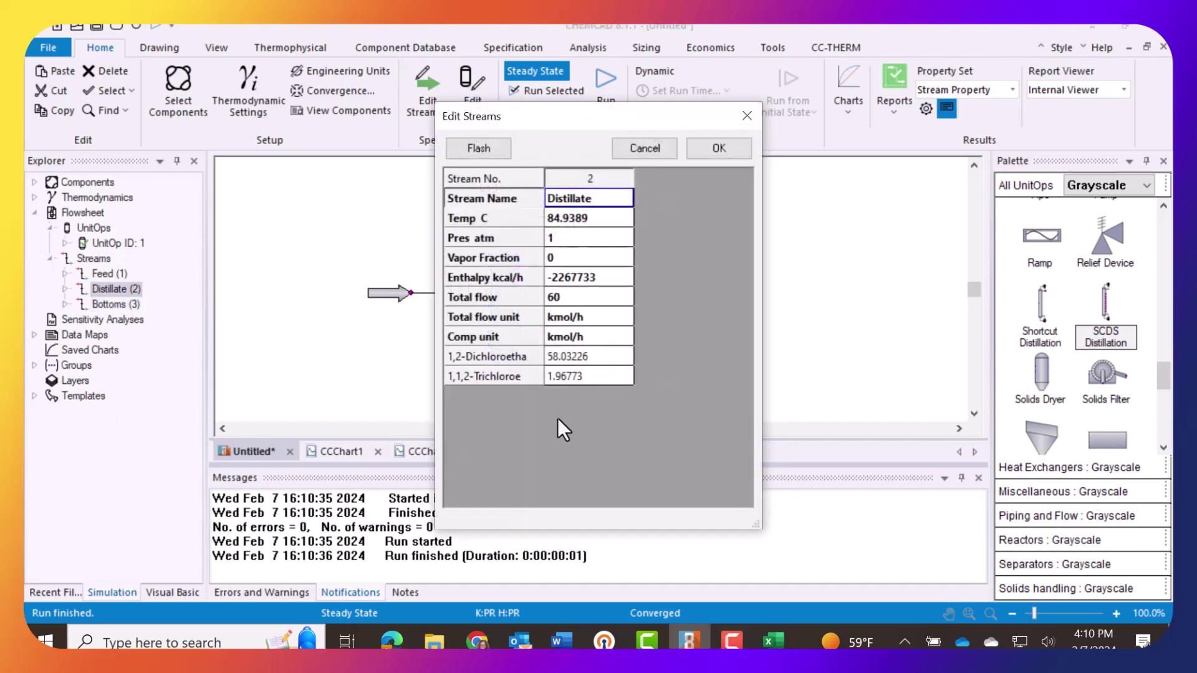
click(743, 116)
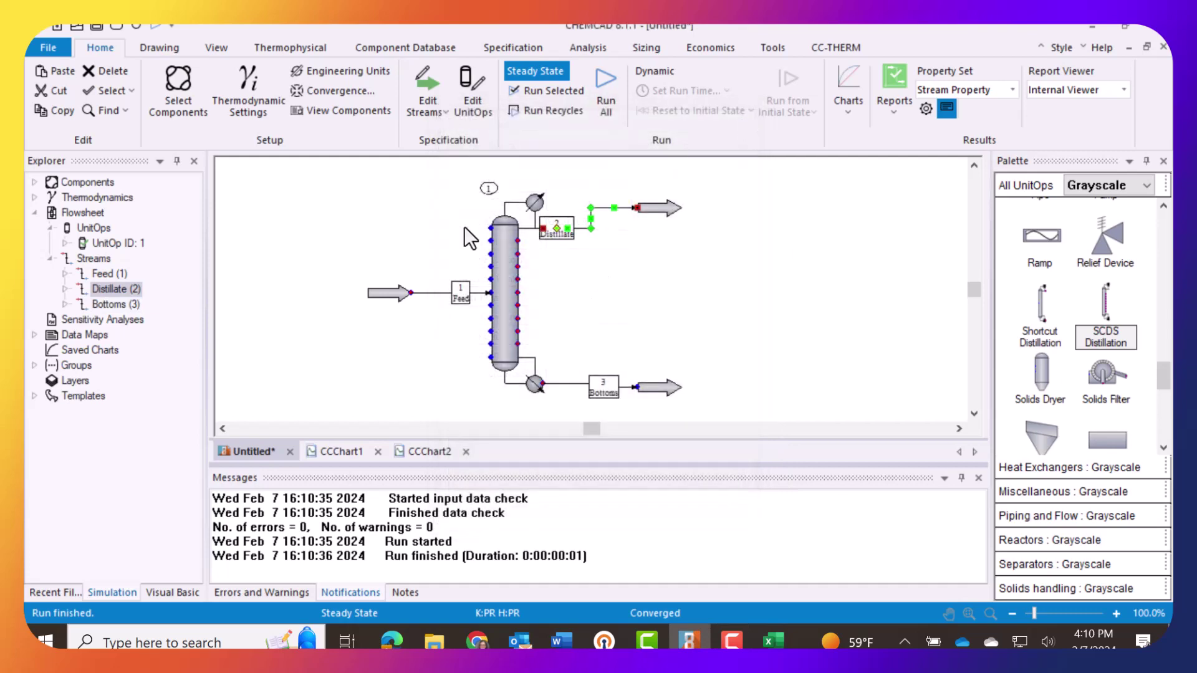
click(296, 265)
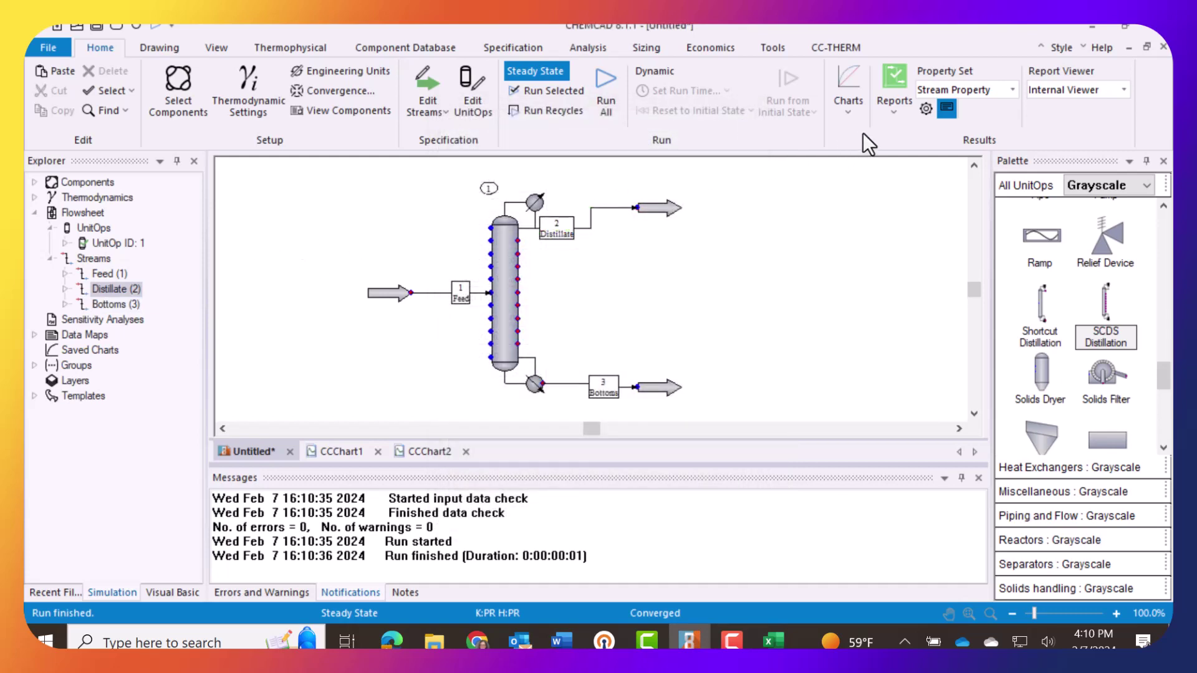
- Generate a product stream report and review the Distillate and Bottoms properties and component flow rates
click(892, 110)
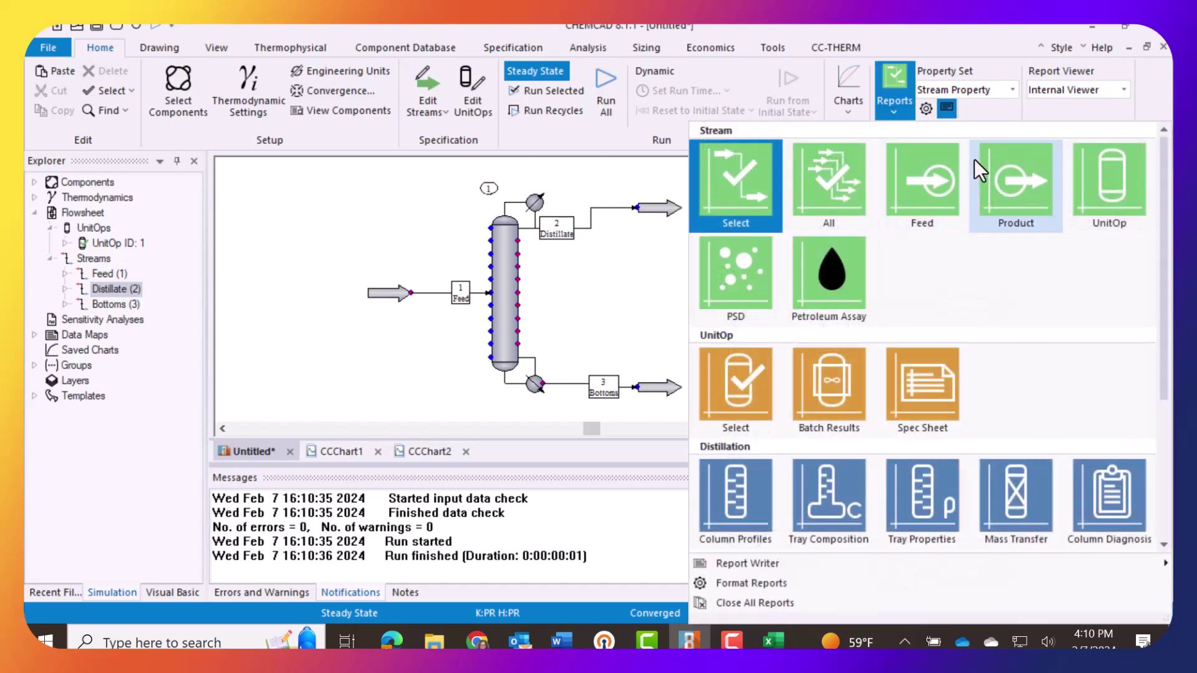
click(1012, 174)
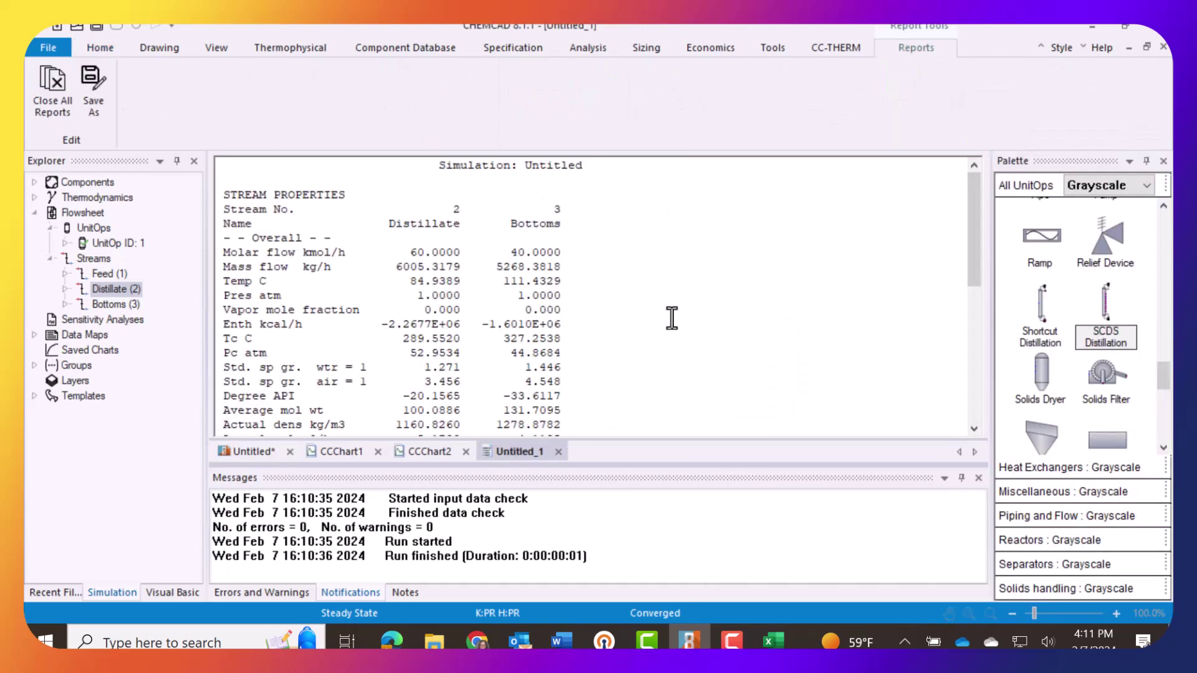
scroll(480, 307, down, 5)
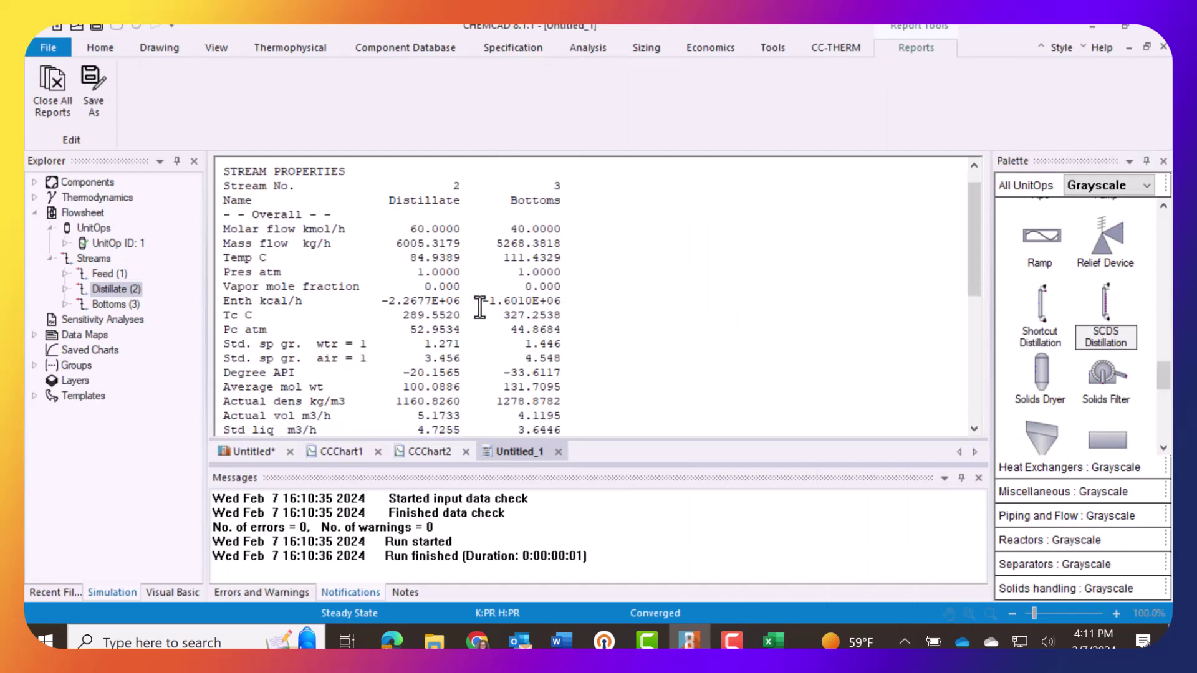
scroll(479, 307, down, 3)
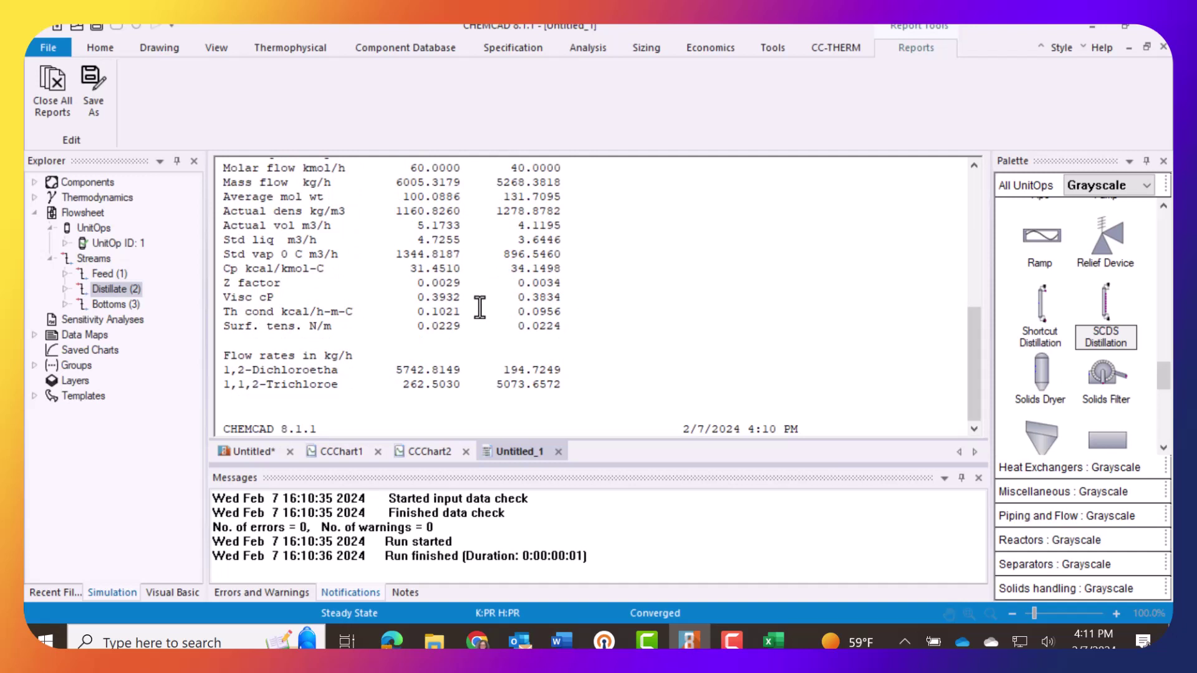
scroll(480, 306, up, 1)
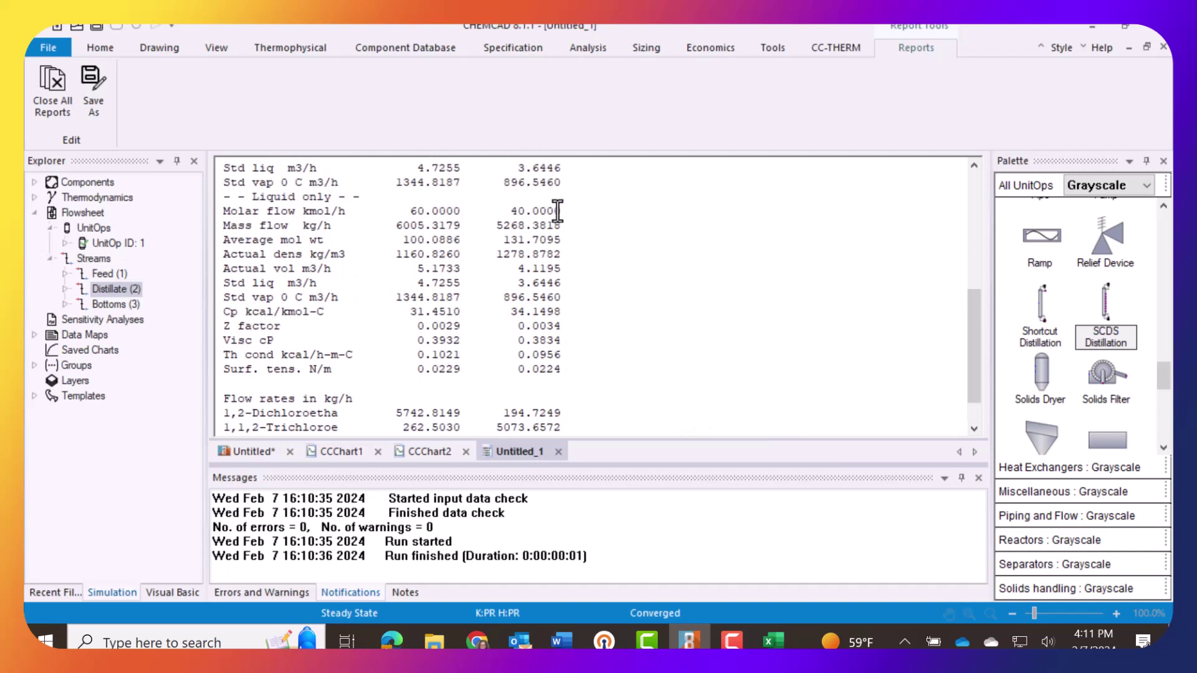
scroll(485, 350, down, 1)
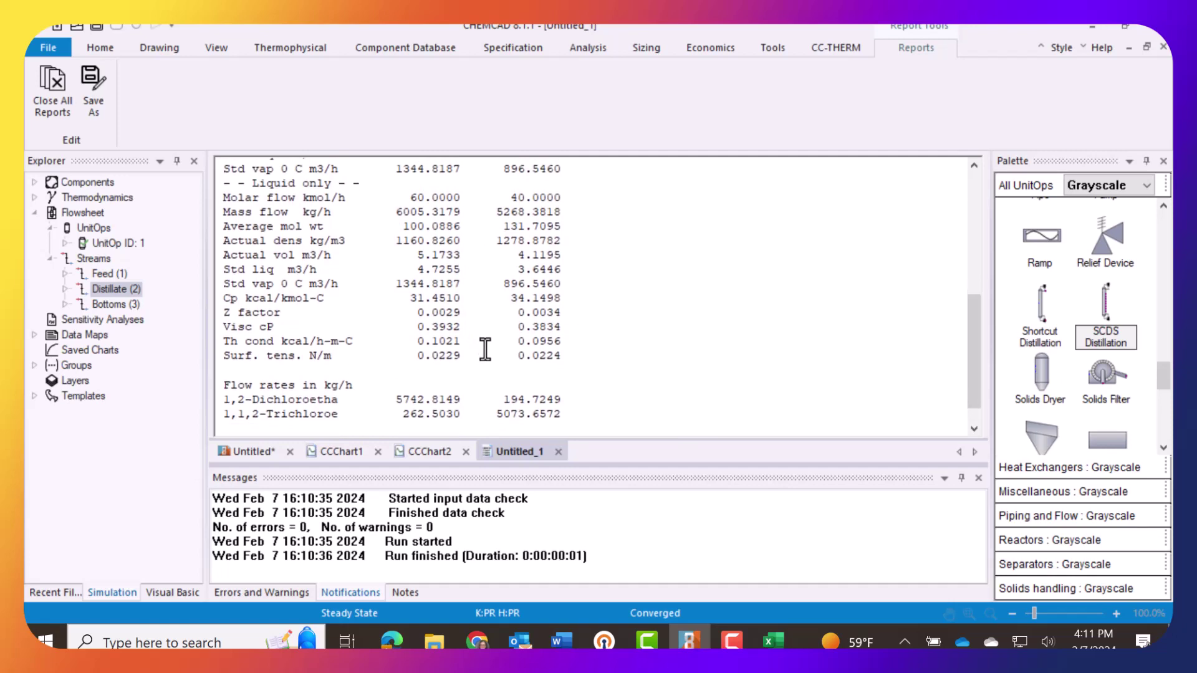
scroll(485, 350, up, 7)
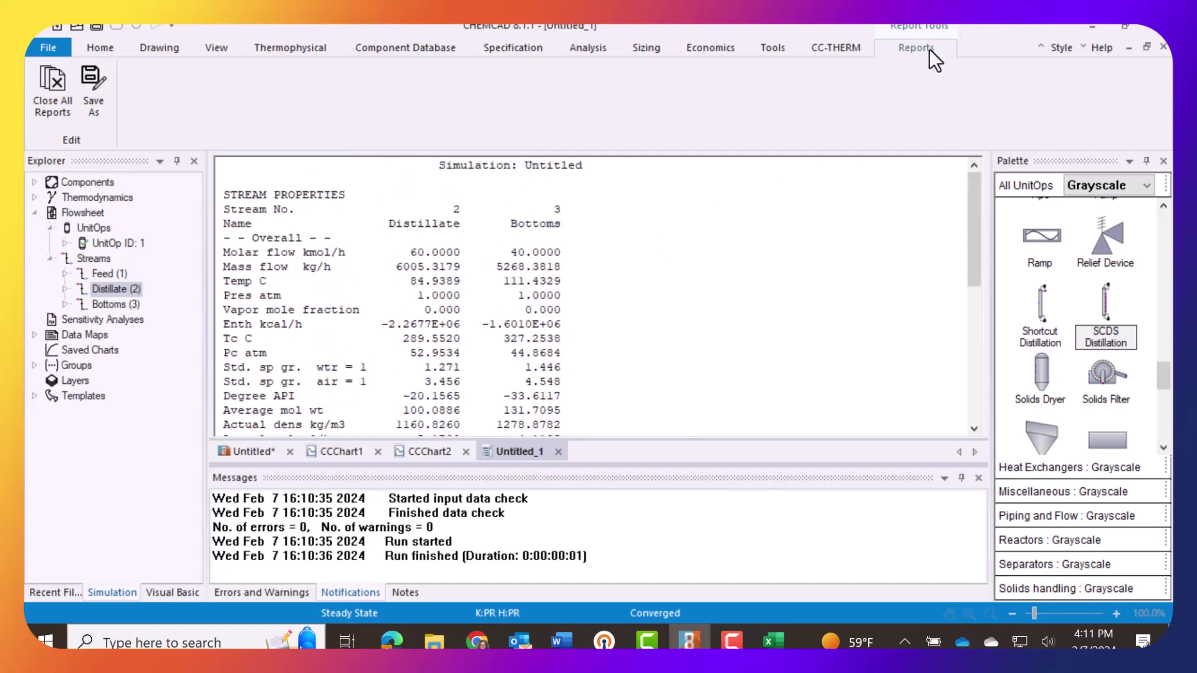
- Return to the flowsheet and plot the tray temperature profile of the distillation column against stage number
click(101, 48)
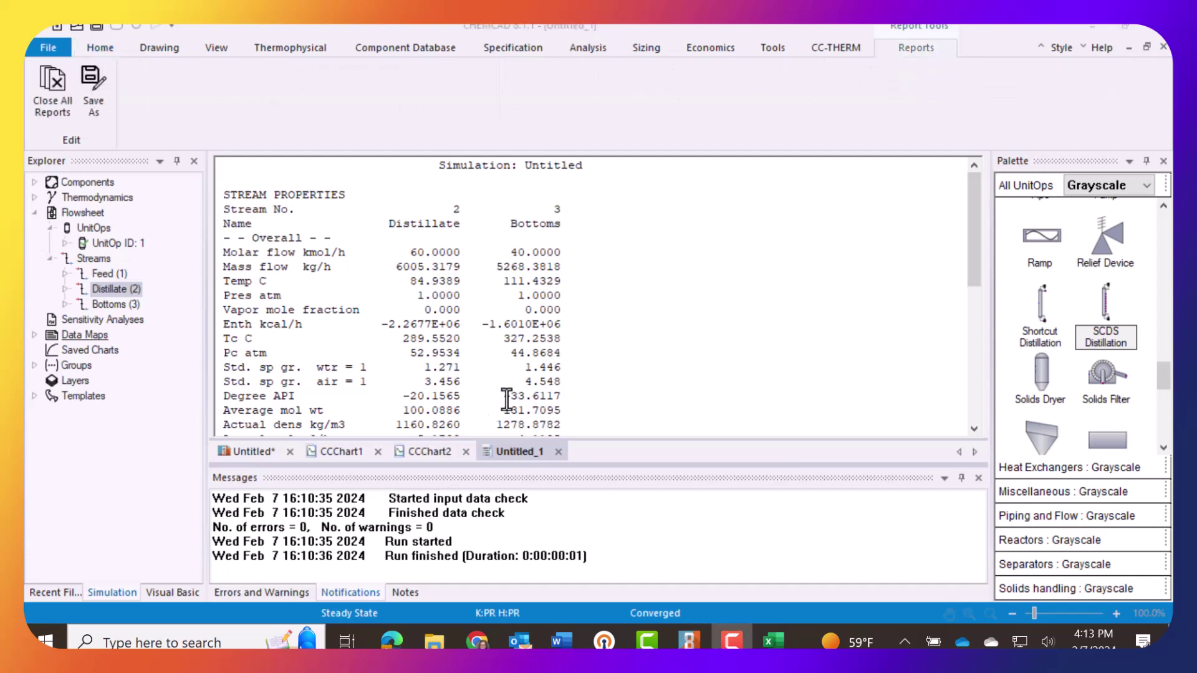
click(248, 450)
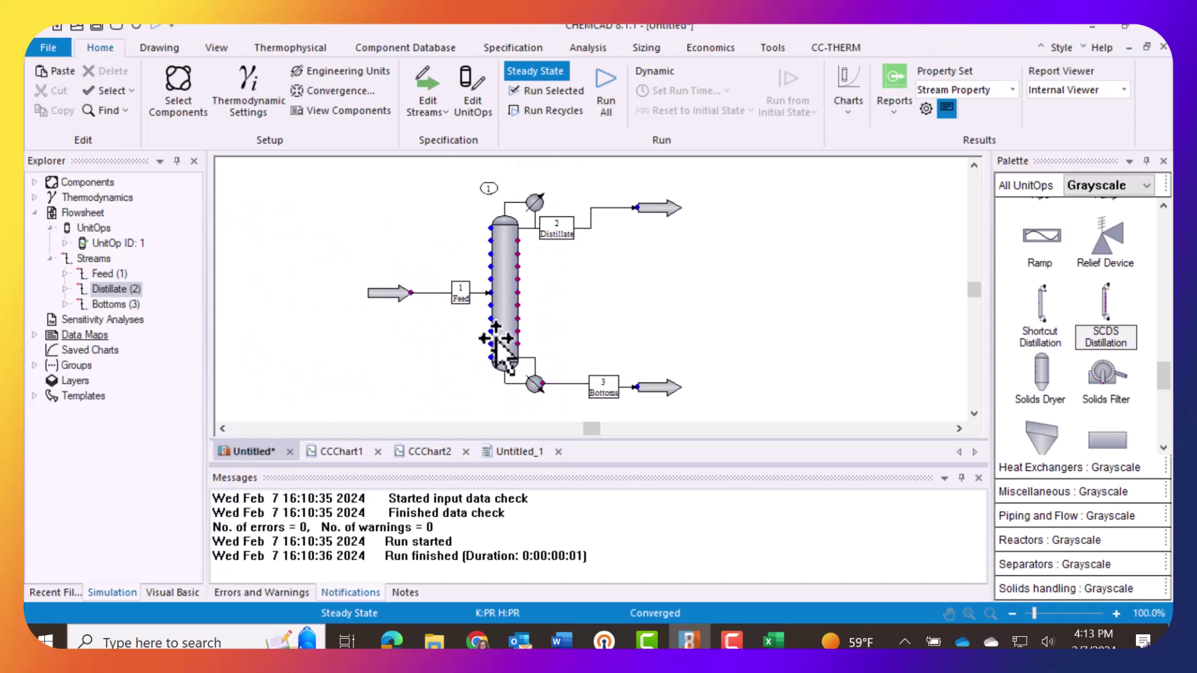
mouse_move(497, 340)
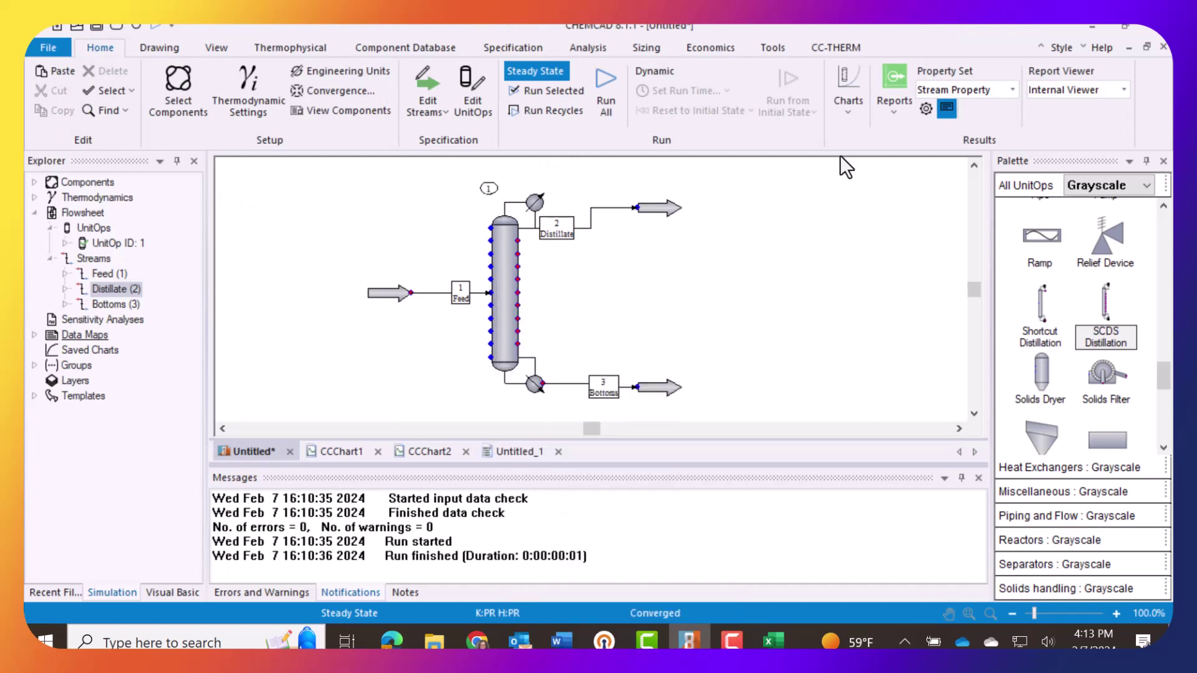
click(847, 110)
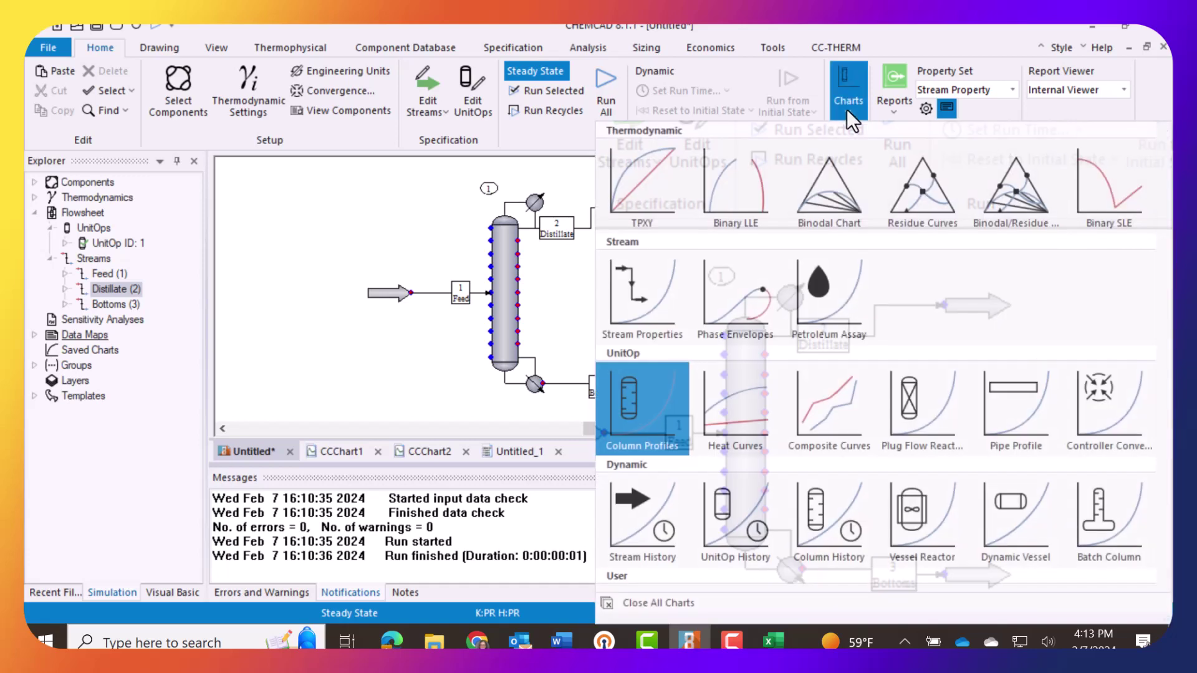
click(650, 428)
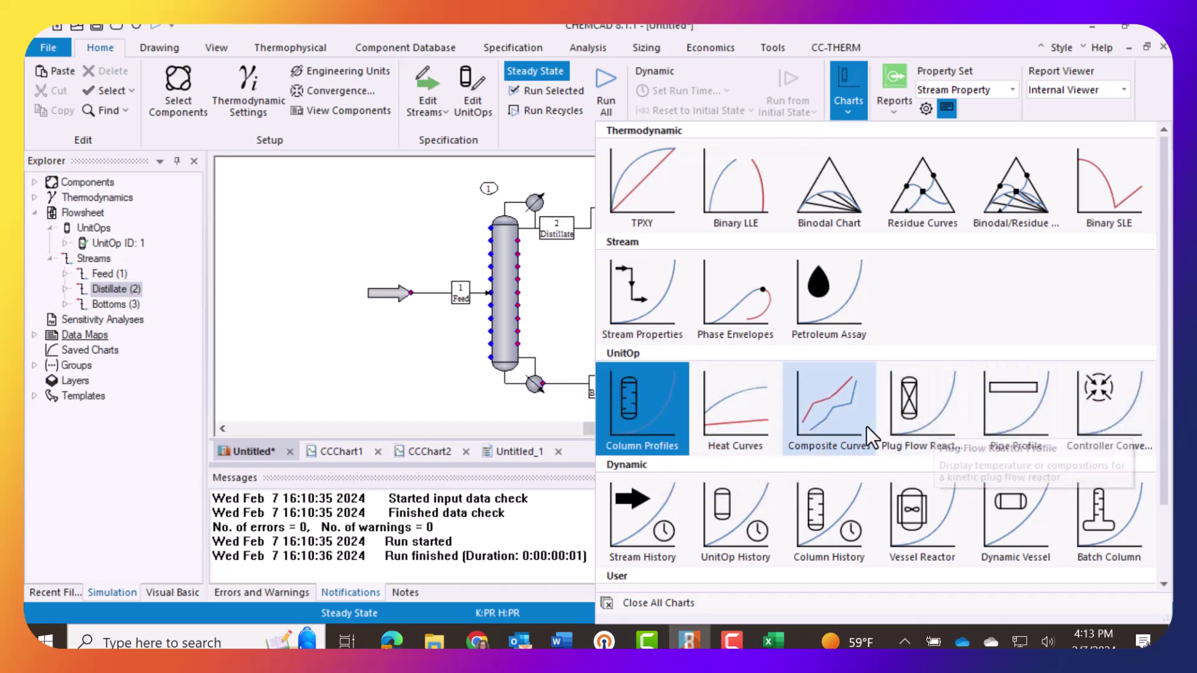
click(638, 414)
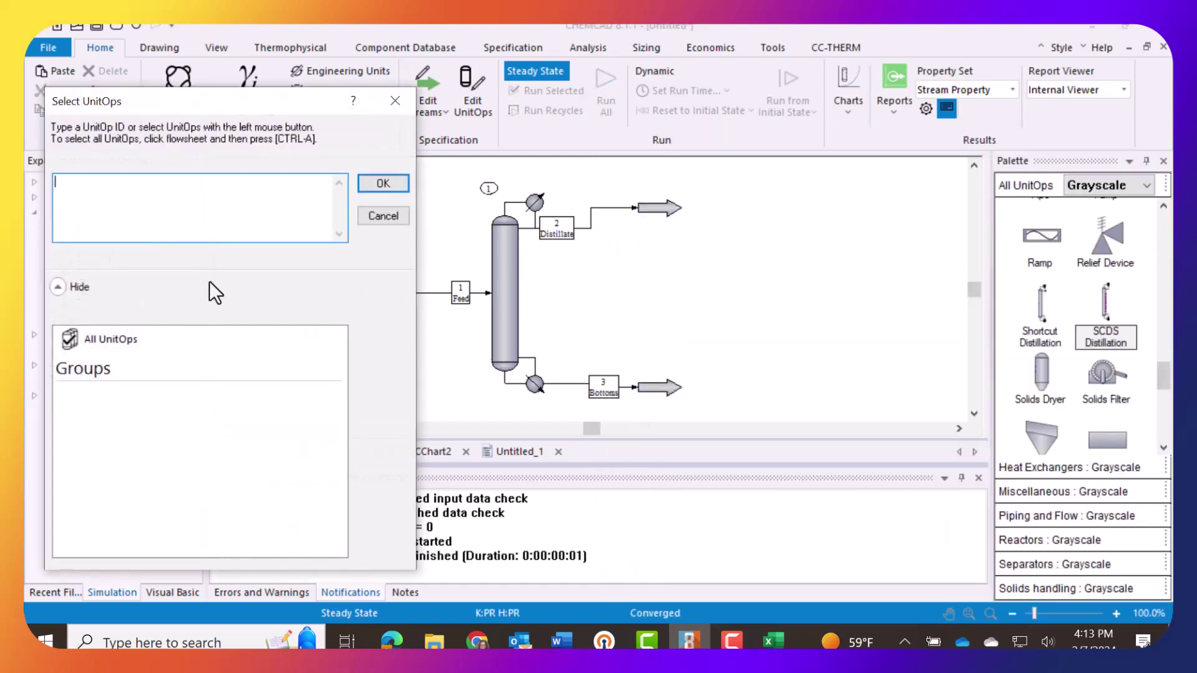
double_click(101, 338)
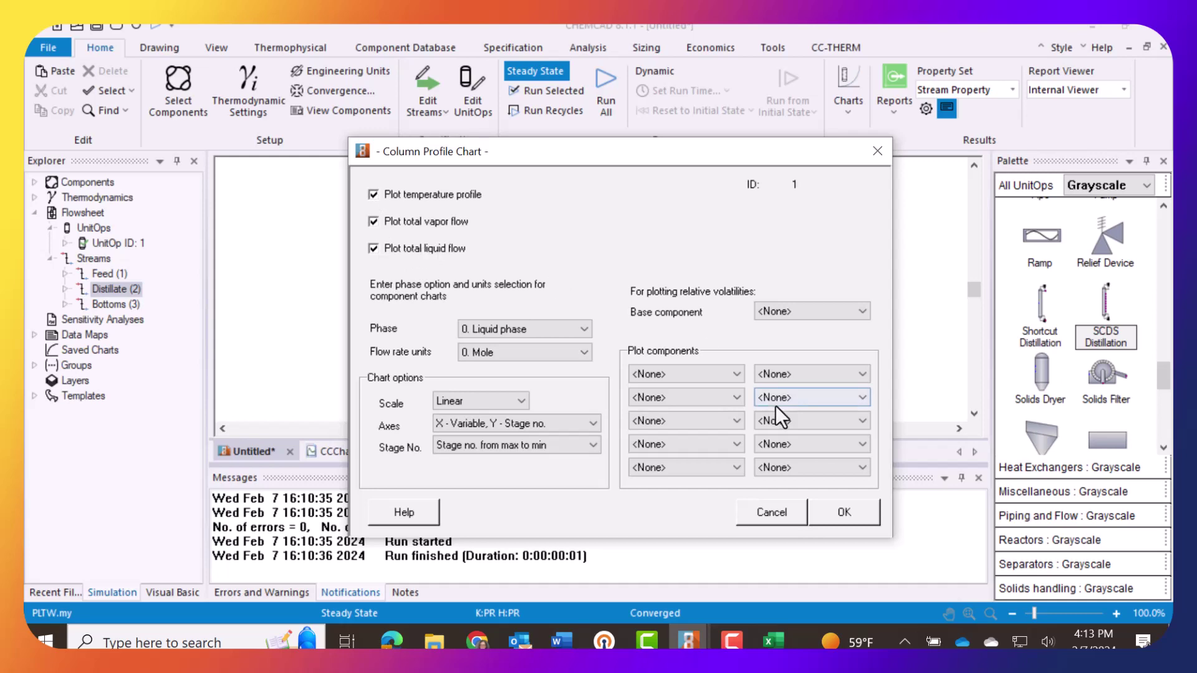
click(828, 512)
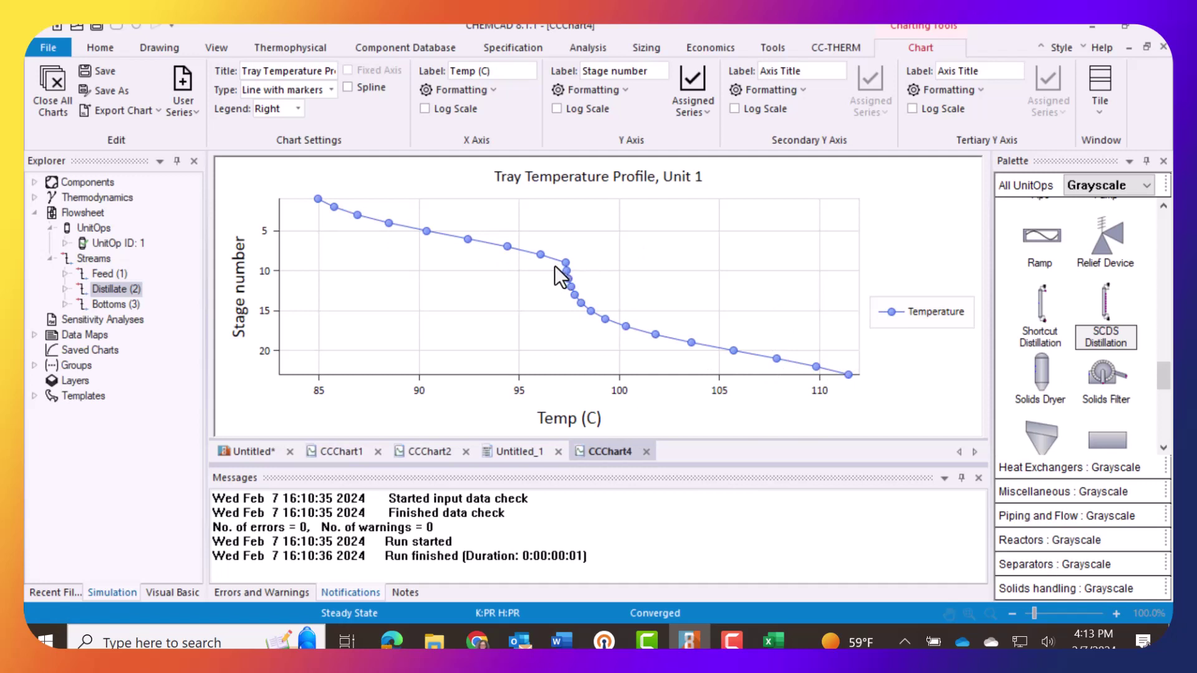
mouse_move(564, 264)
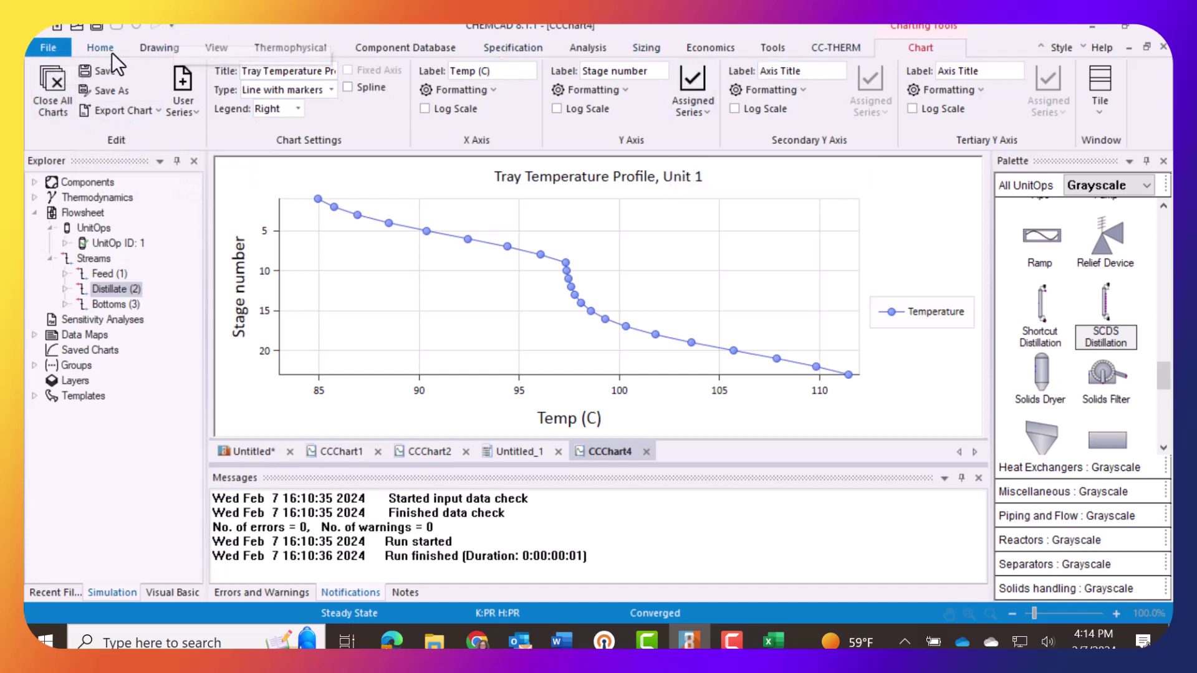
- From the flowsheet, plot a column profile of total liquid flow and 1,2-dichloroethane liquid flow by stage, excluding the temperature and total vapor flow profiles
click(95, 50)
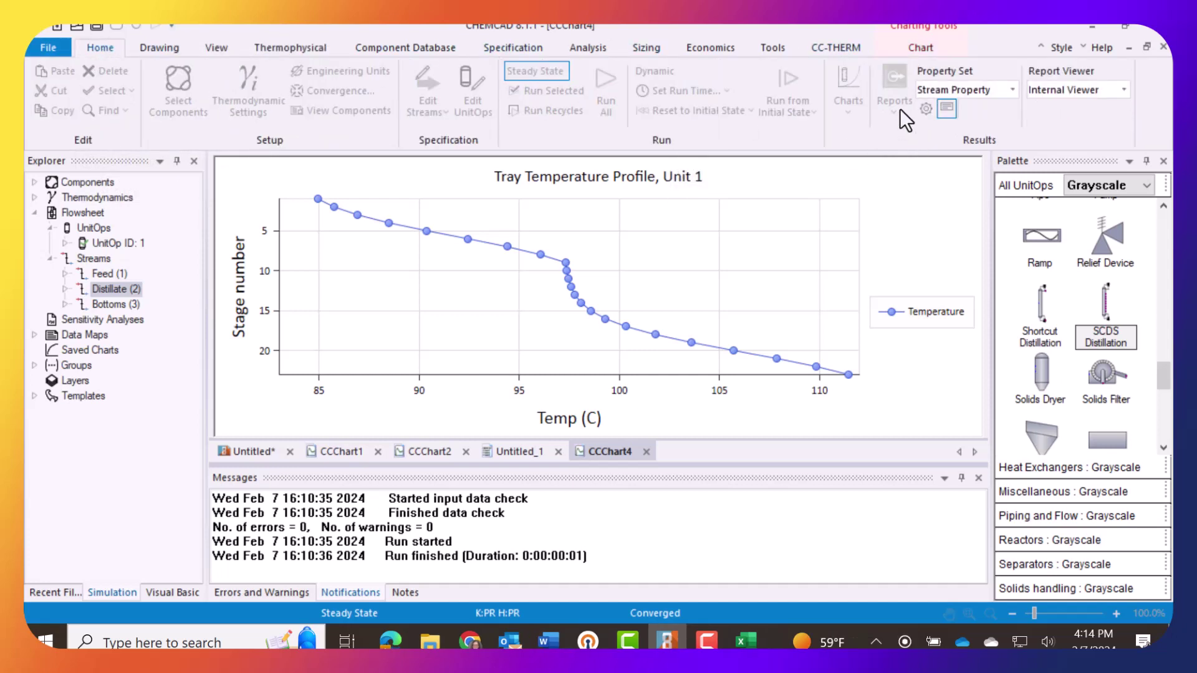
click(260, 451)
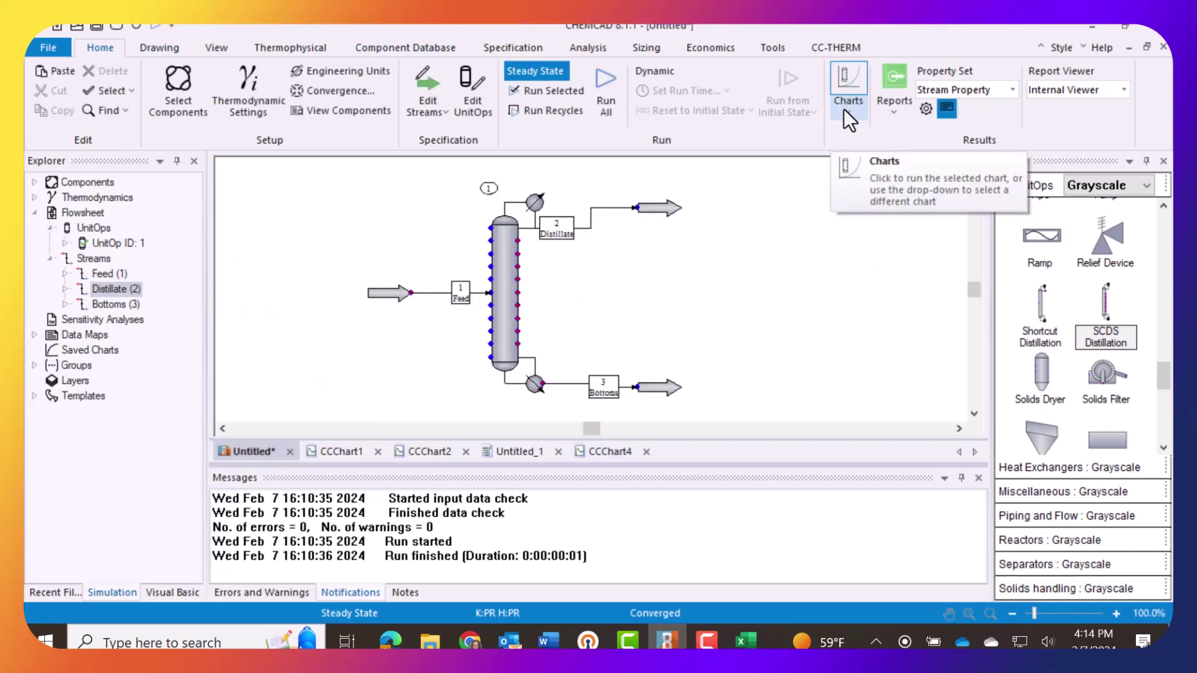
click(848, 112)
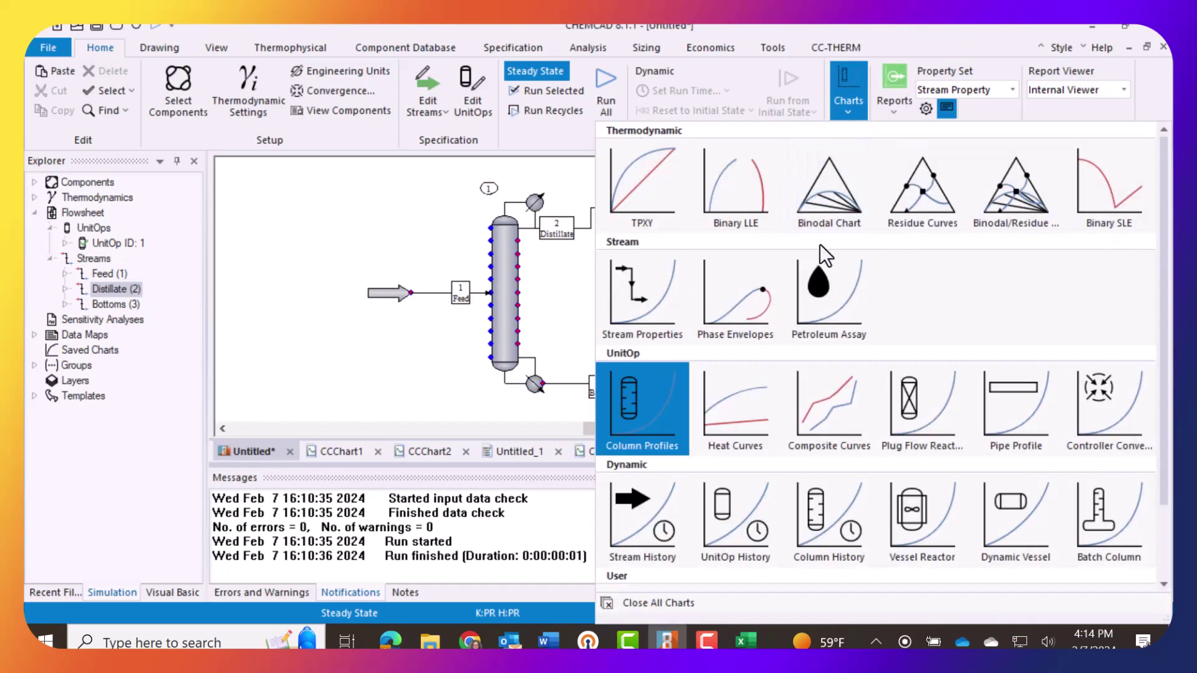
click(635, 408)
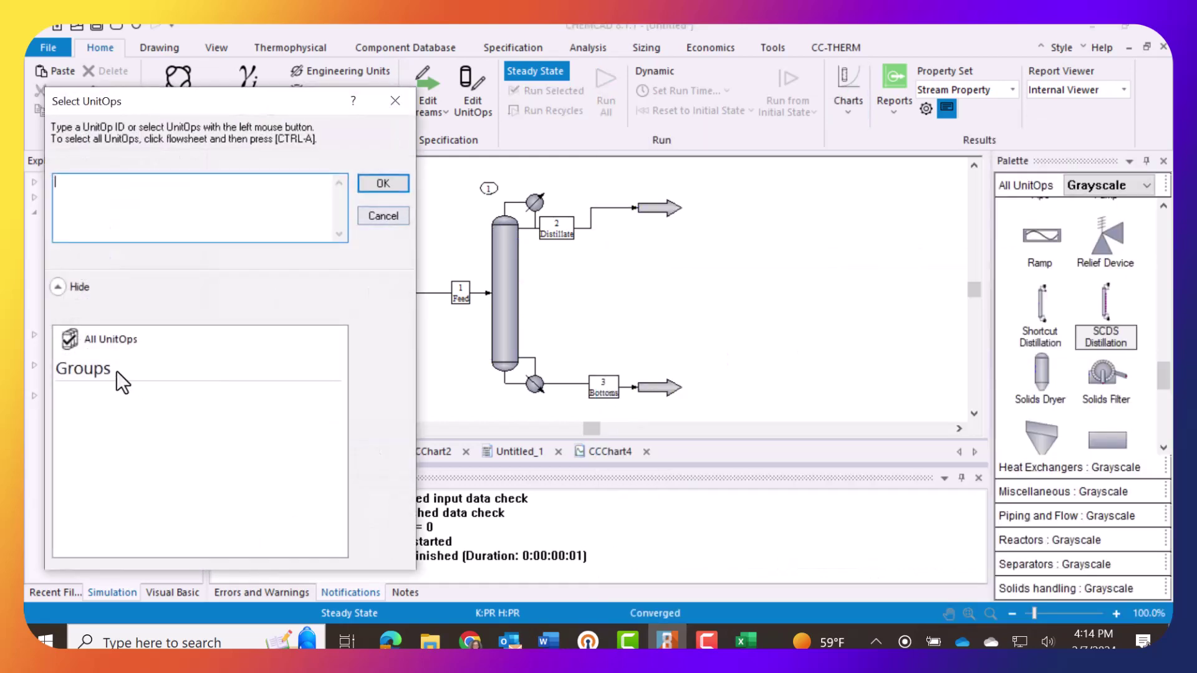
double_click(113, 342)
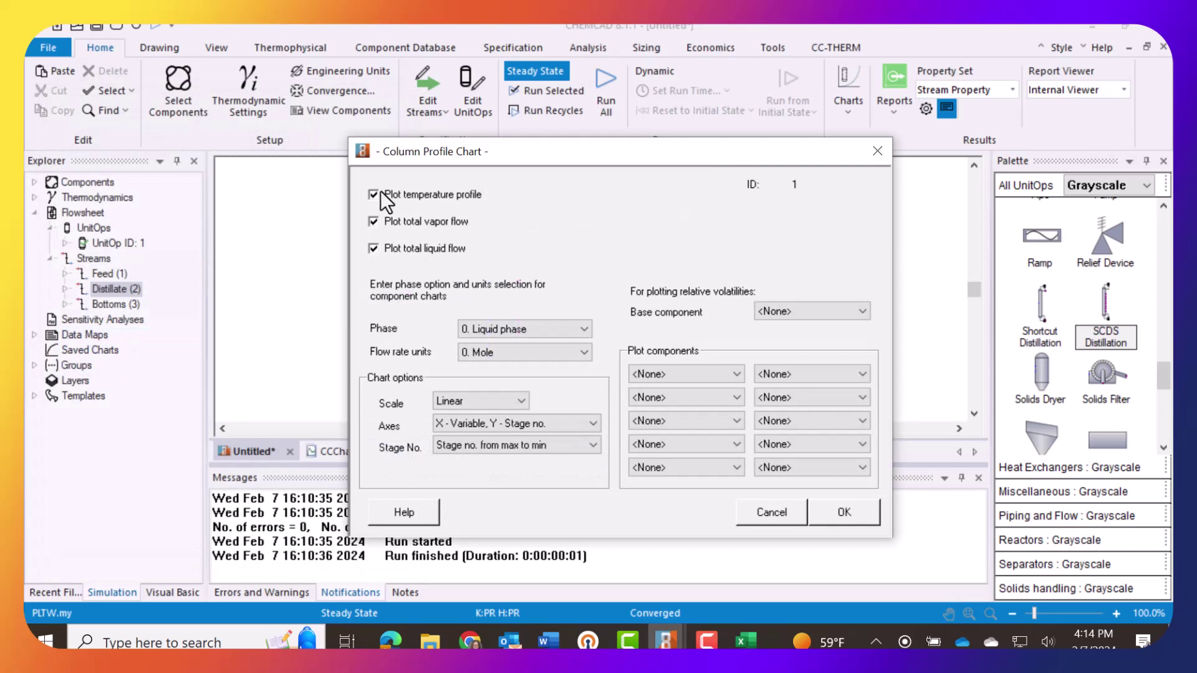
click(372, 195)
click(373, 222)
click(736, 375)
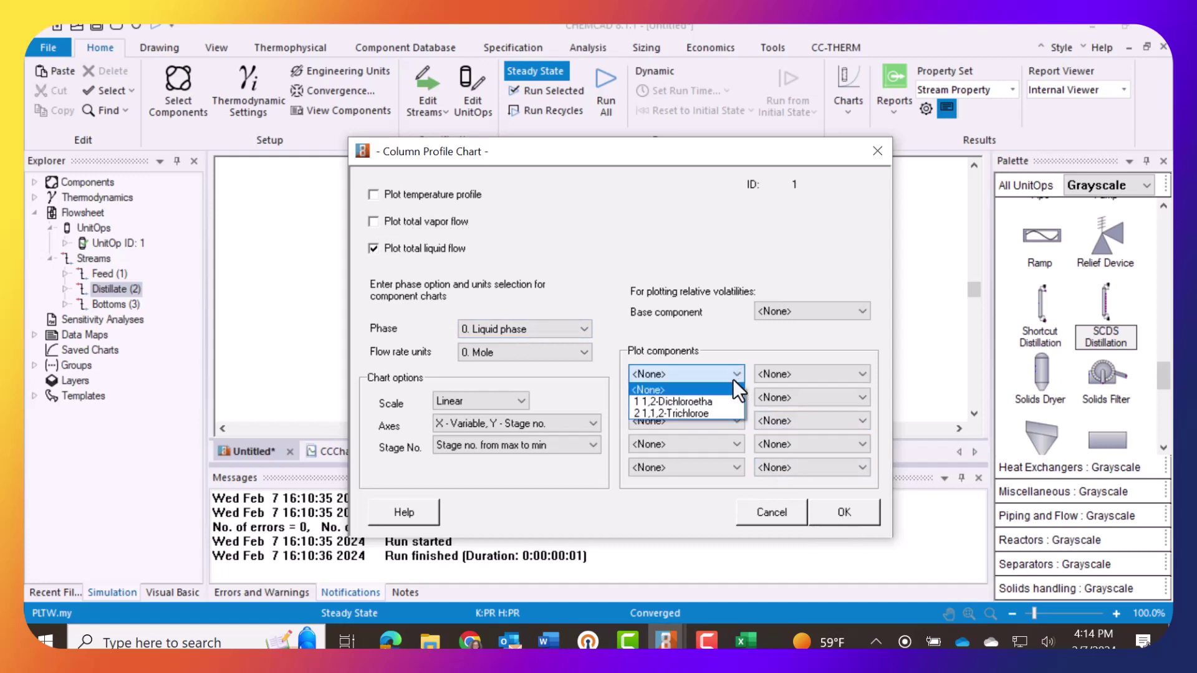
click(712, 402)
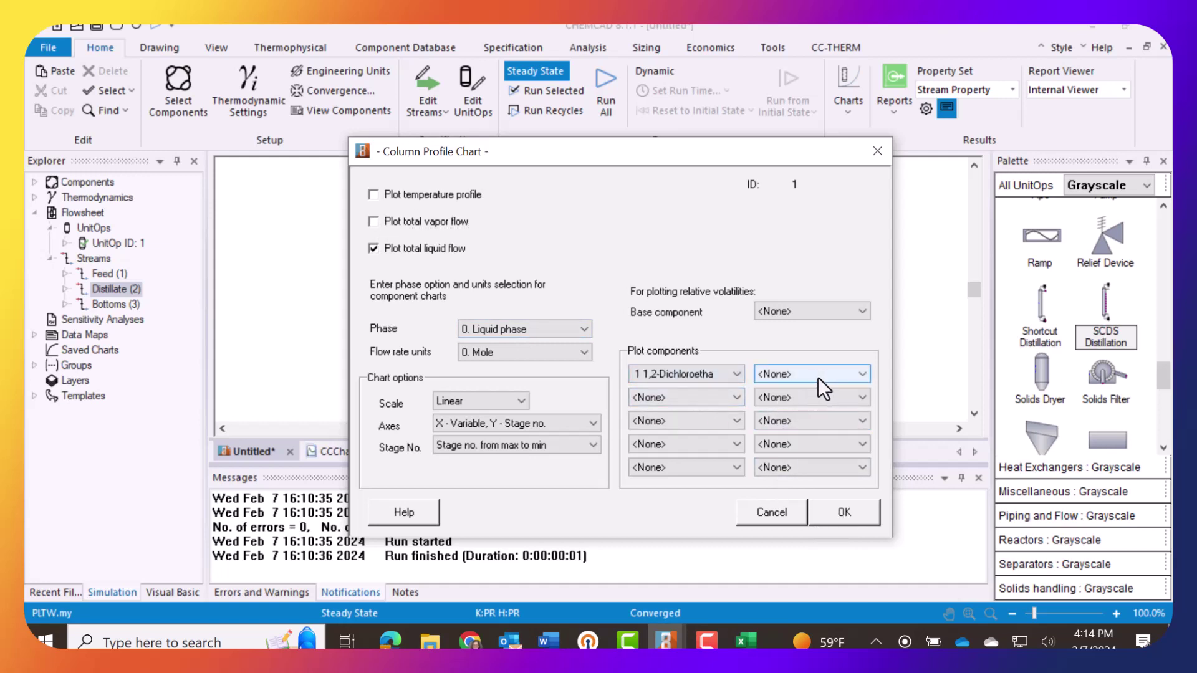
click(840, 512)
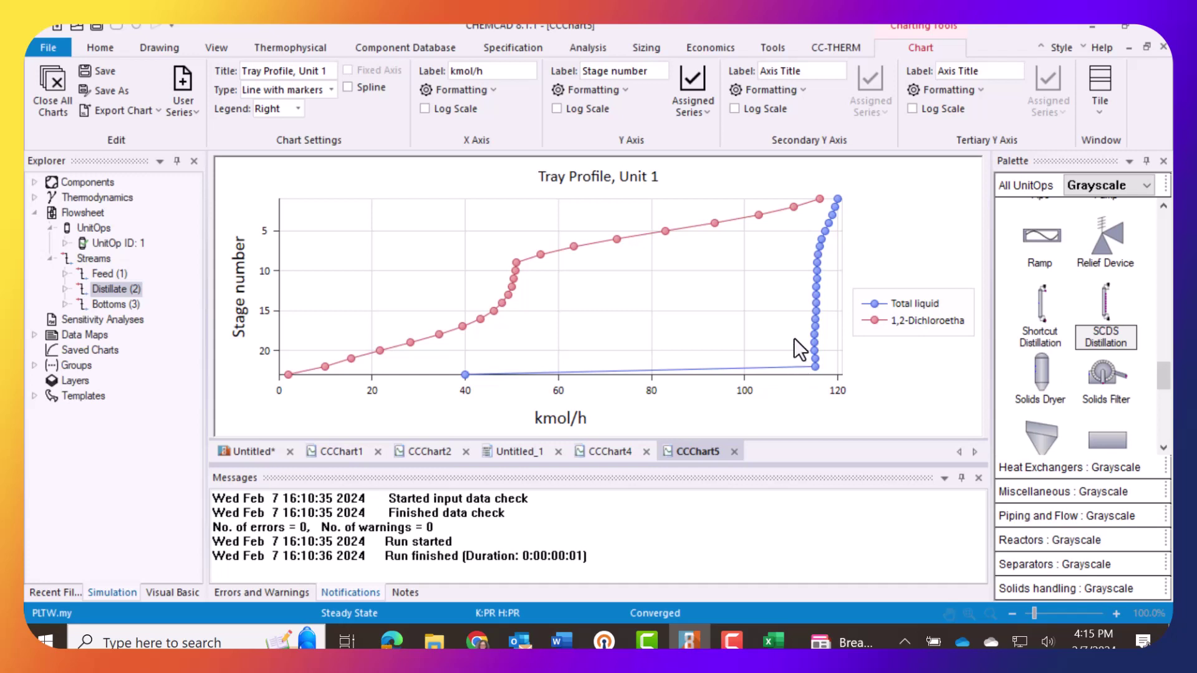
mouse_move(586, 372)
- Return to the flowsheet and review the distillation column's specifications and calculated duties and reflux
click(248, 450)
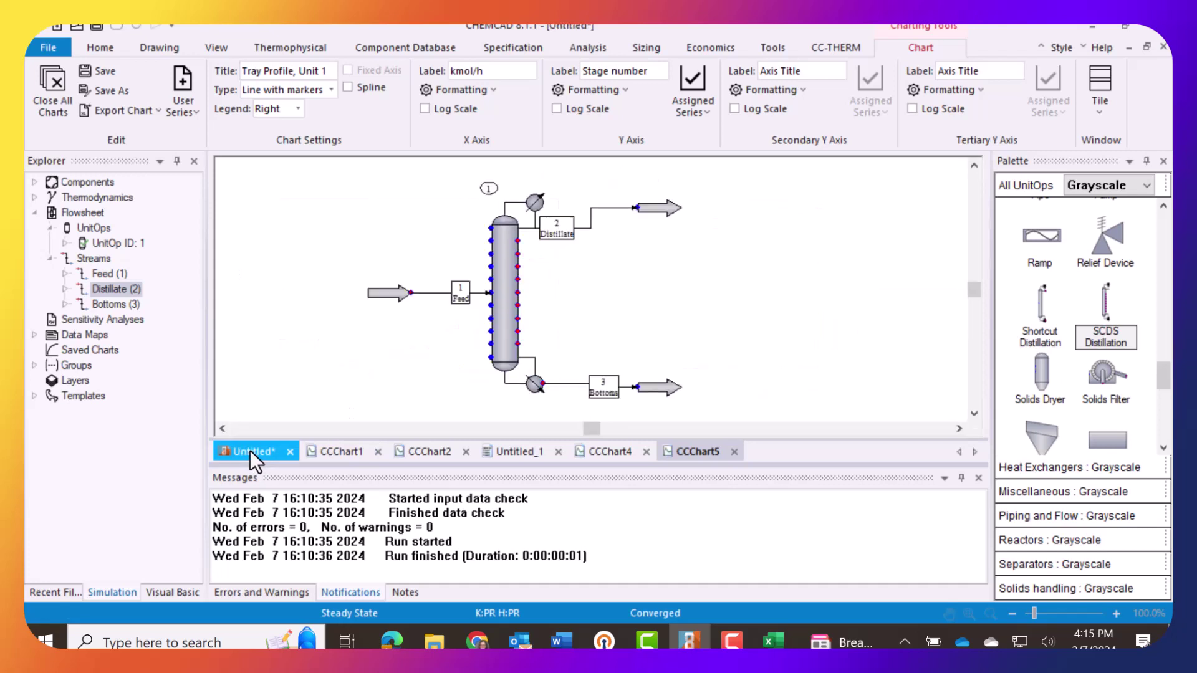
click(503, 279)
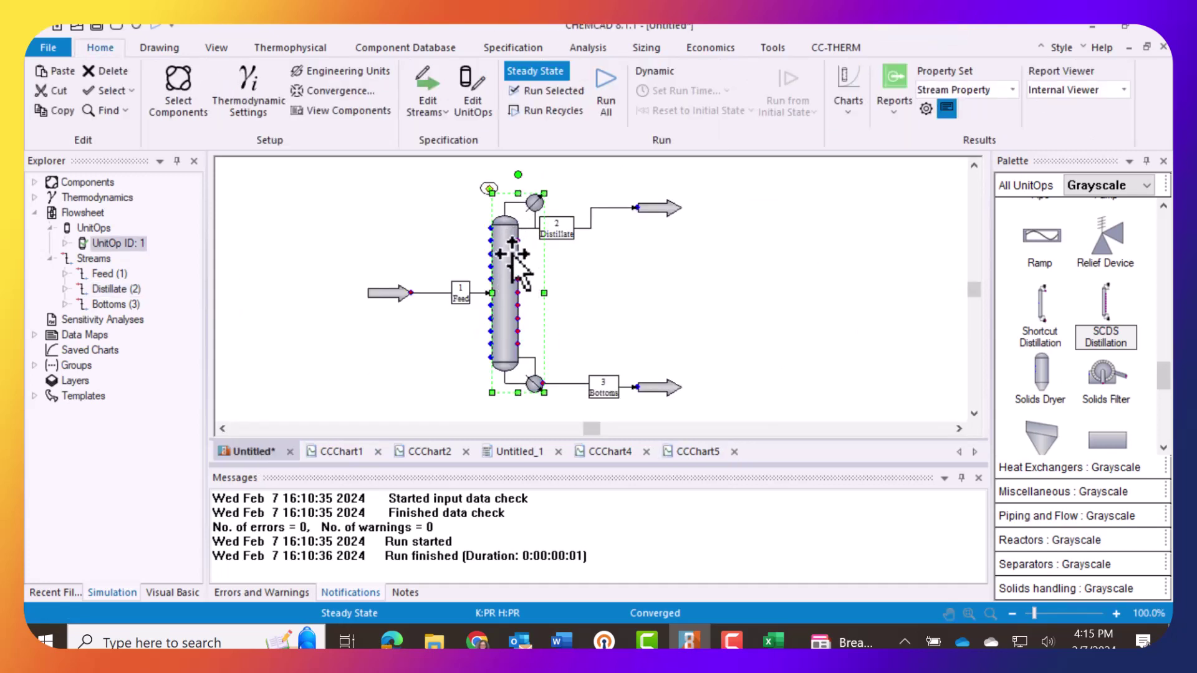
mouse_move(512, 257)
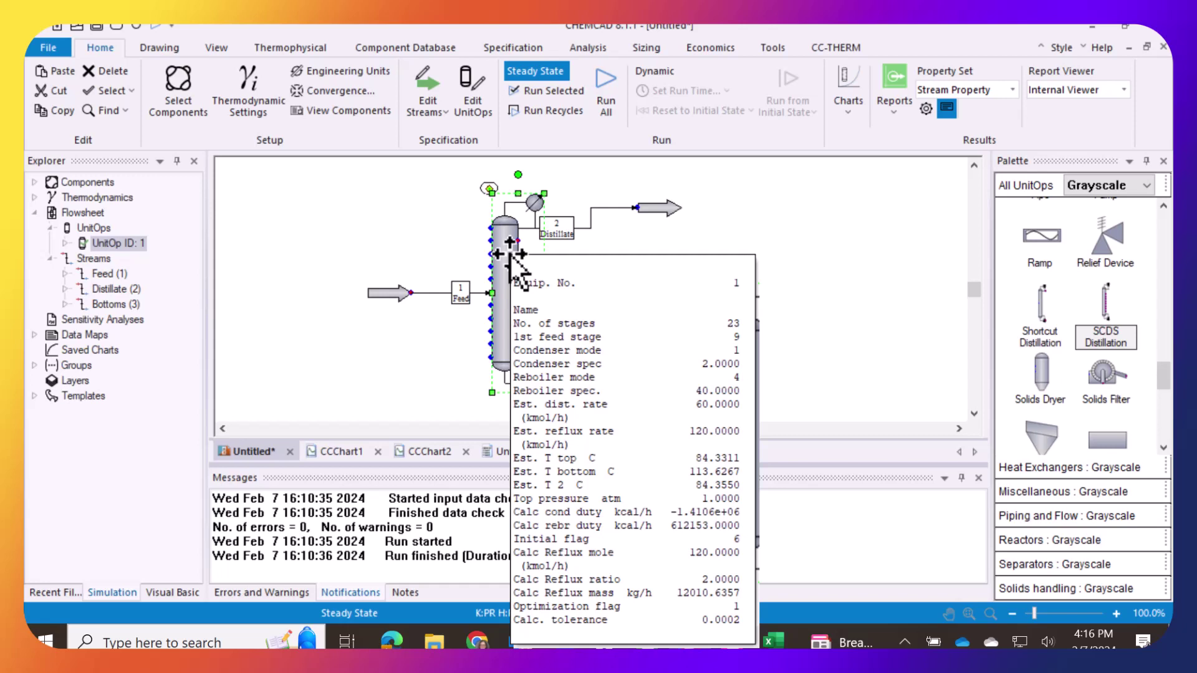
- Set the column's feed stage for stream 1 to 10 and rerun the whole simulation
double_click(510, 293)
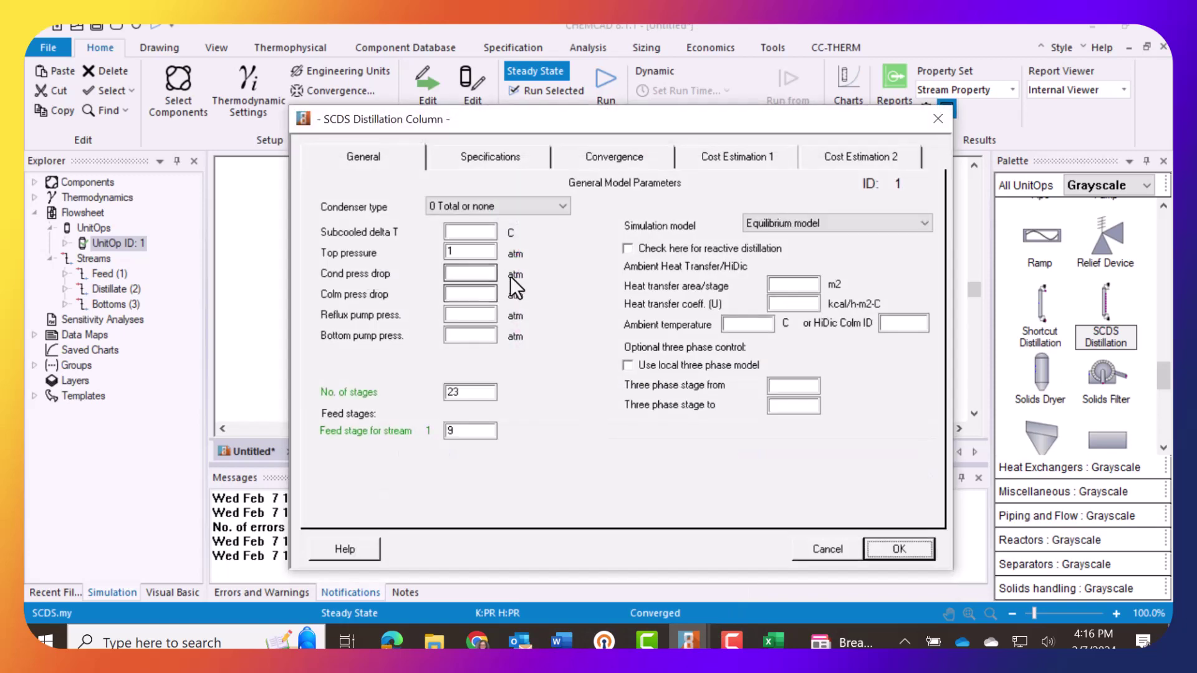
double_click(449, 431)
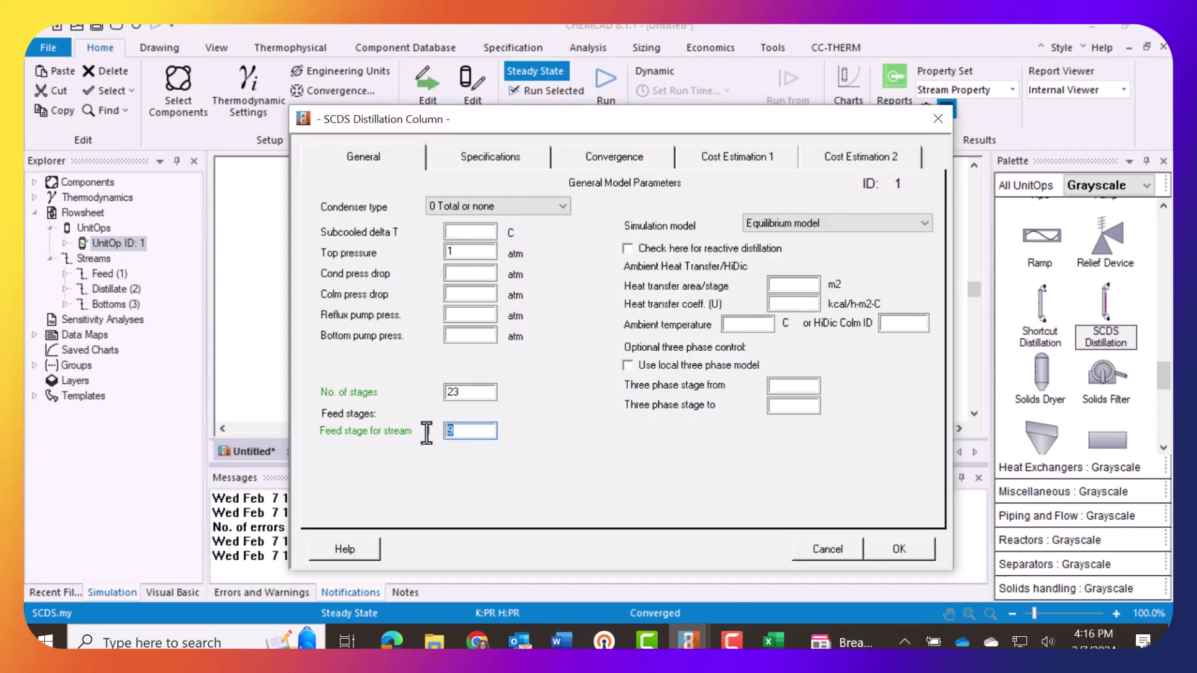
text(10)
click(903, 549)
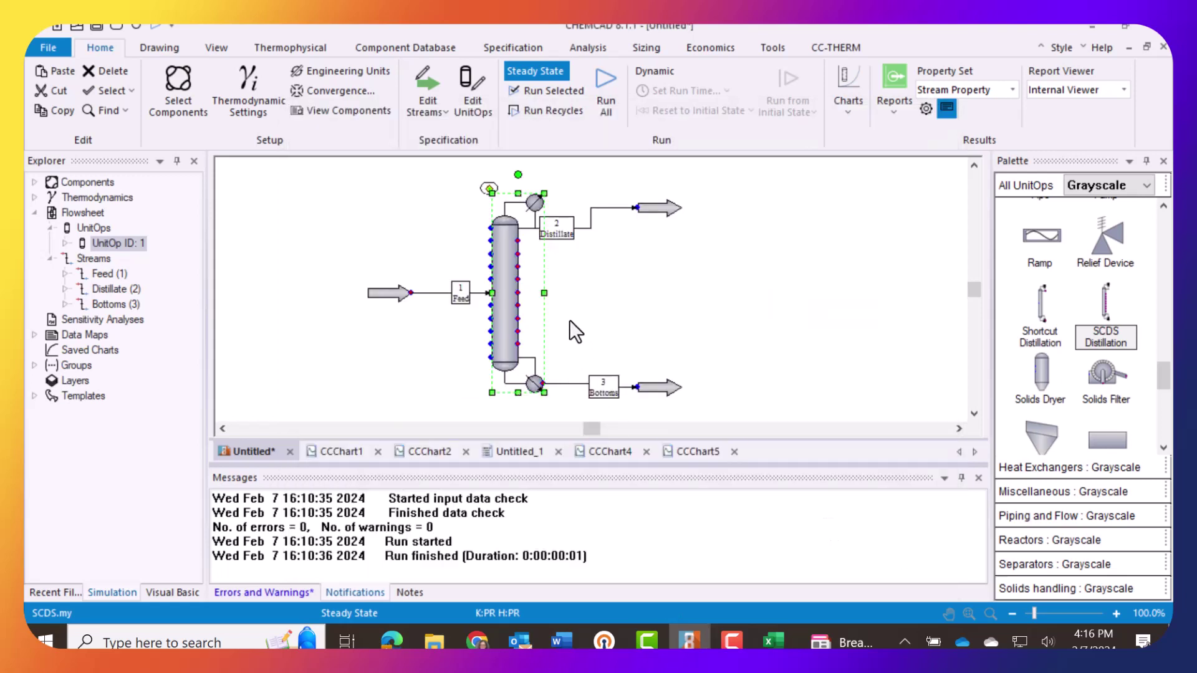
click(605, 83)
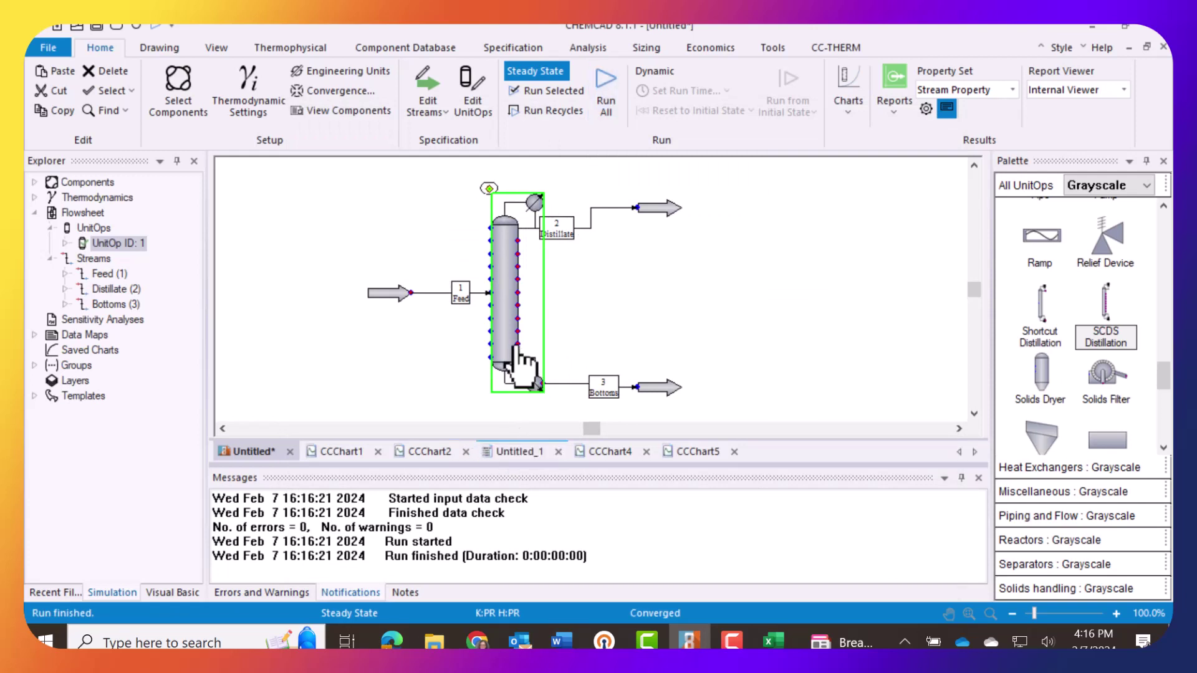
- Open the existing stream properties report and examine the Distillate and Bottoms properties and component flow rates
click(512, 445)
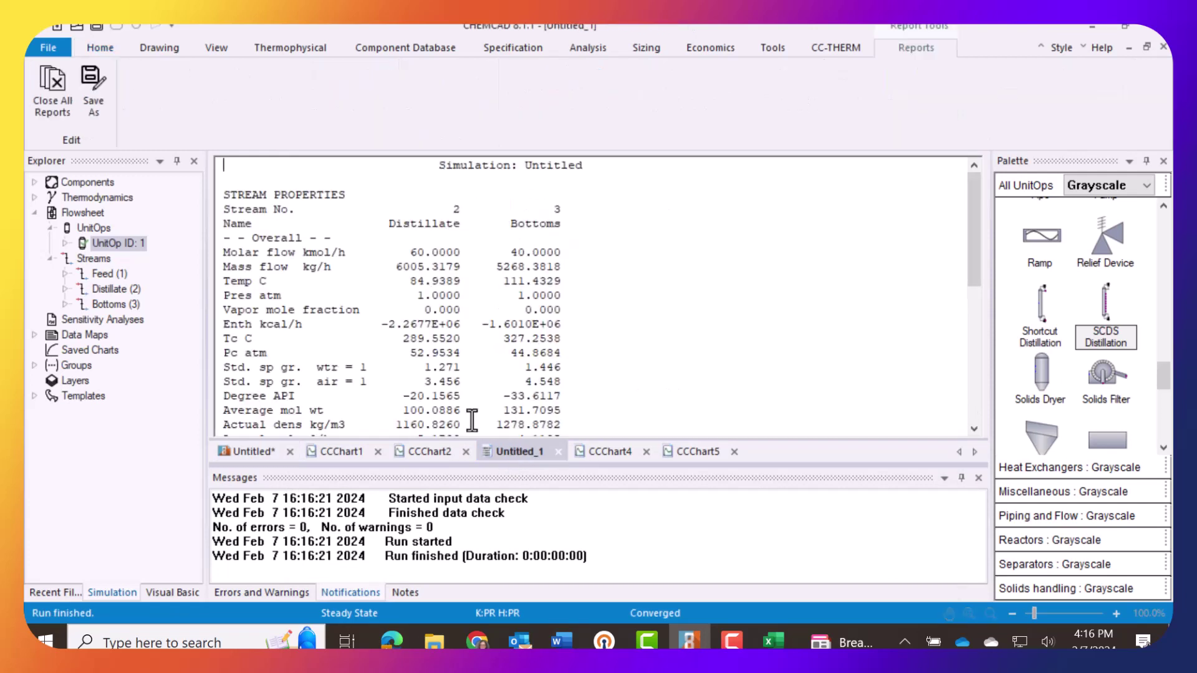
scroll(478, 352, down, 3)
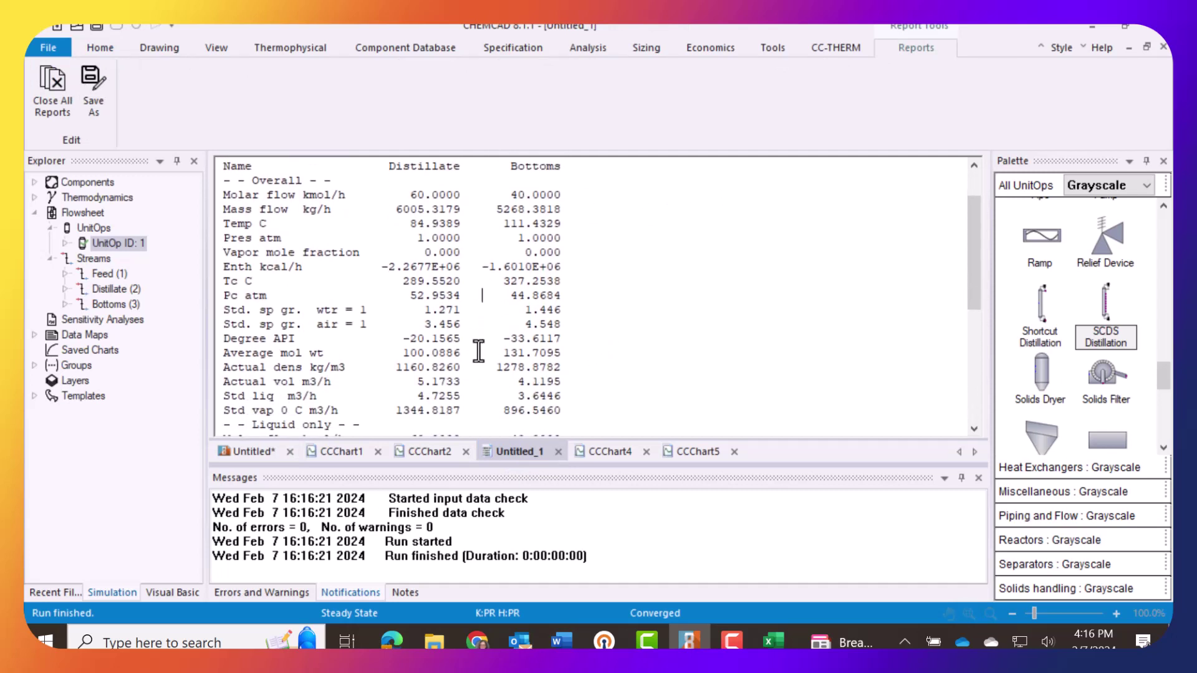
scroll(478, 351, down, 4)
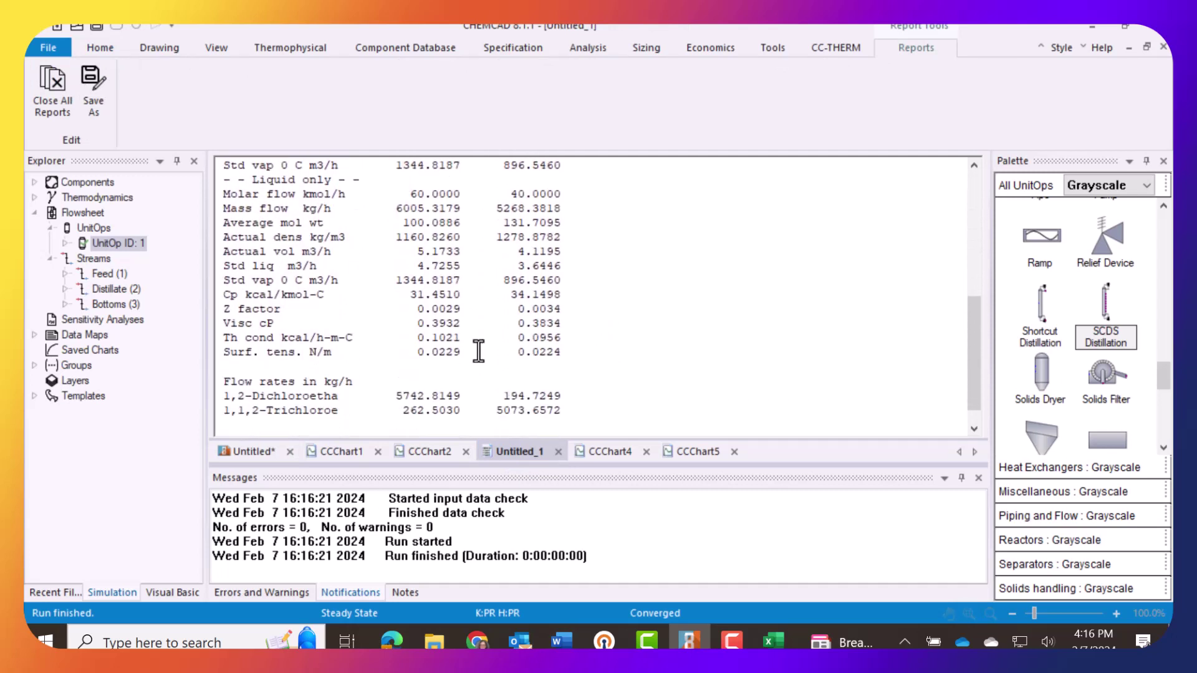
scroll(479, 351, up, 7)
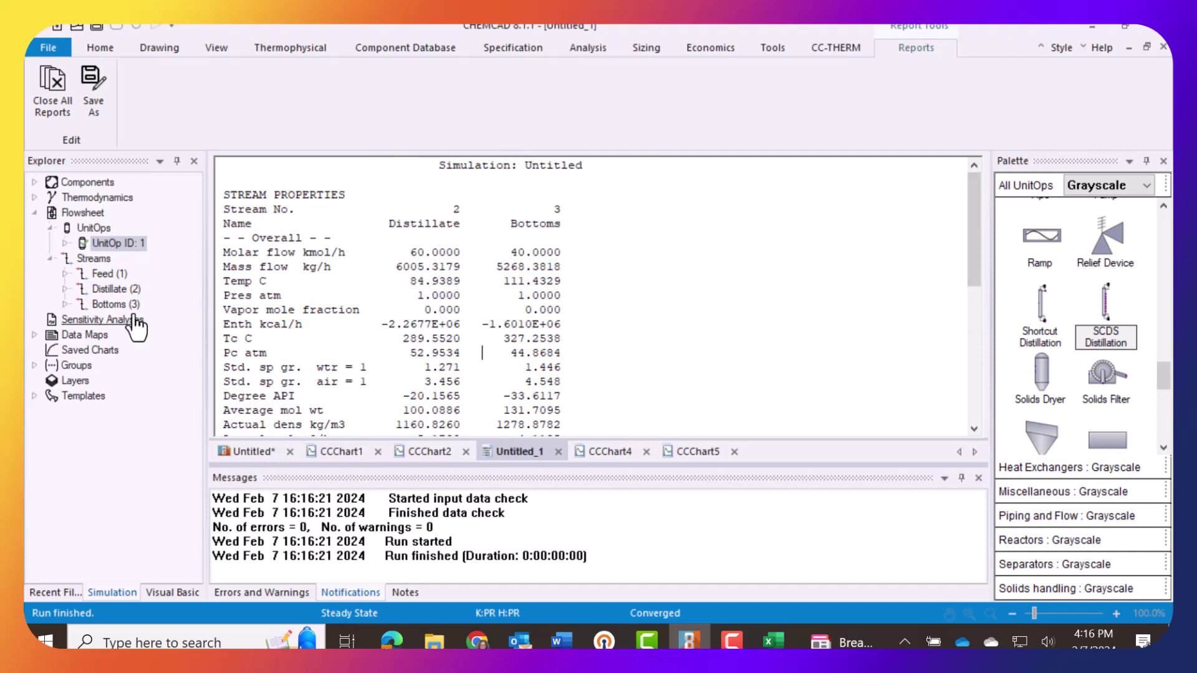
click(388, 324)
- Return to the flowsheet and look over the engineering units settings, leaving them without applying any change
click(100, 48)
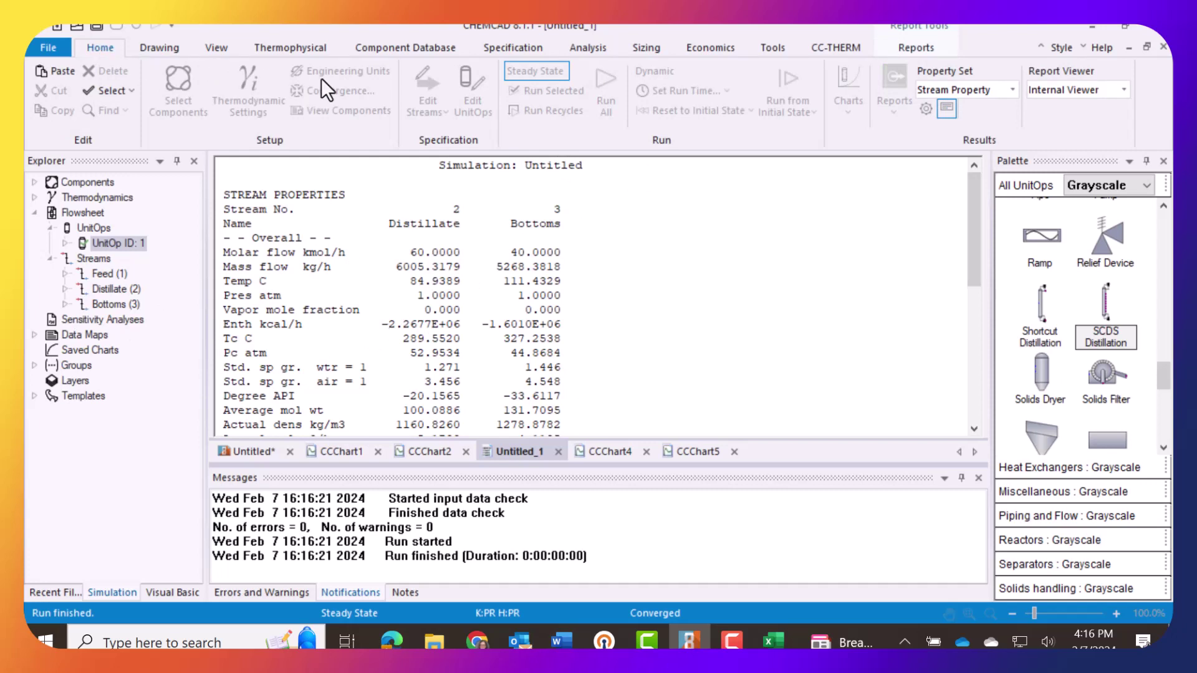
double_click(360, 226)
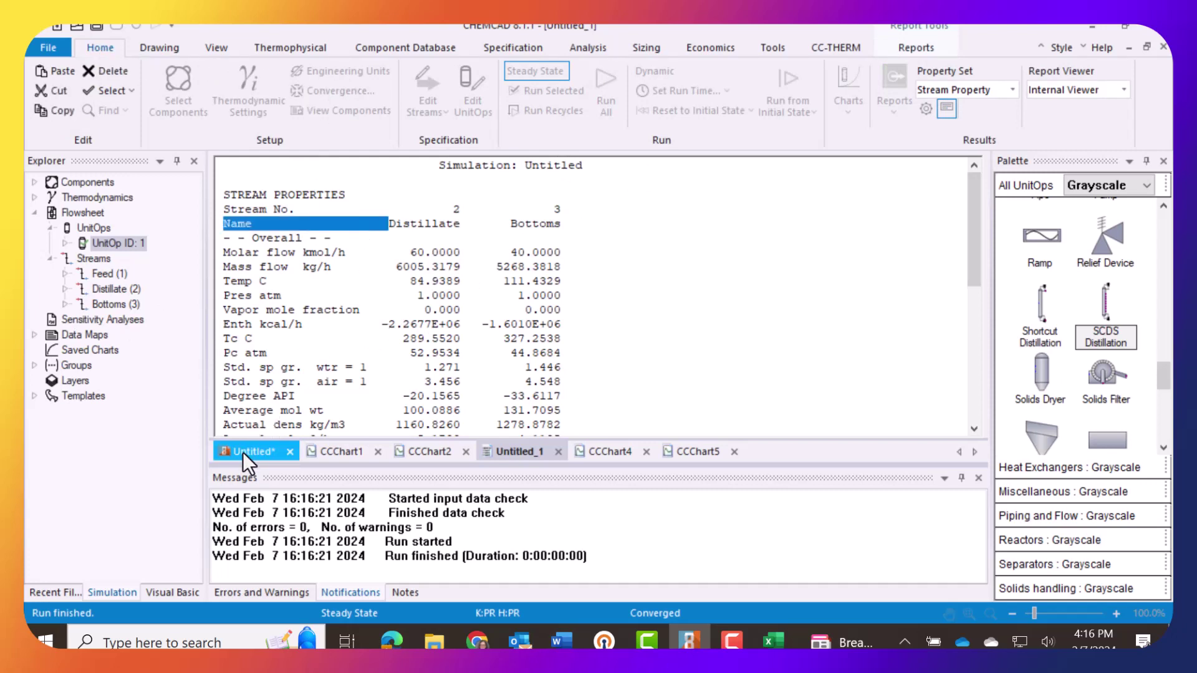
click(241, 451)
click(349, 243)
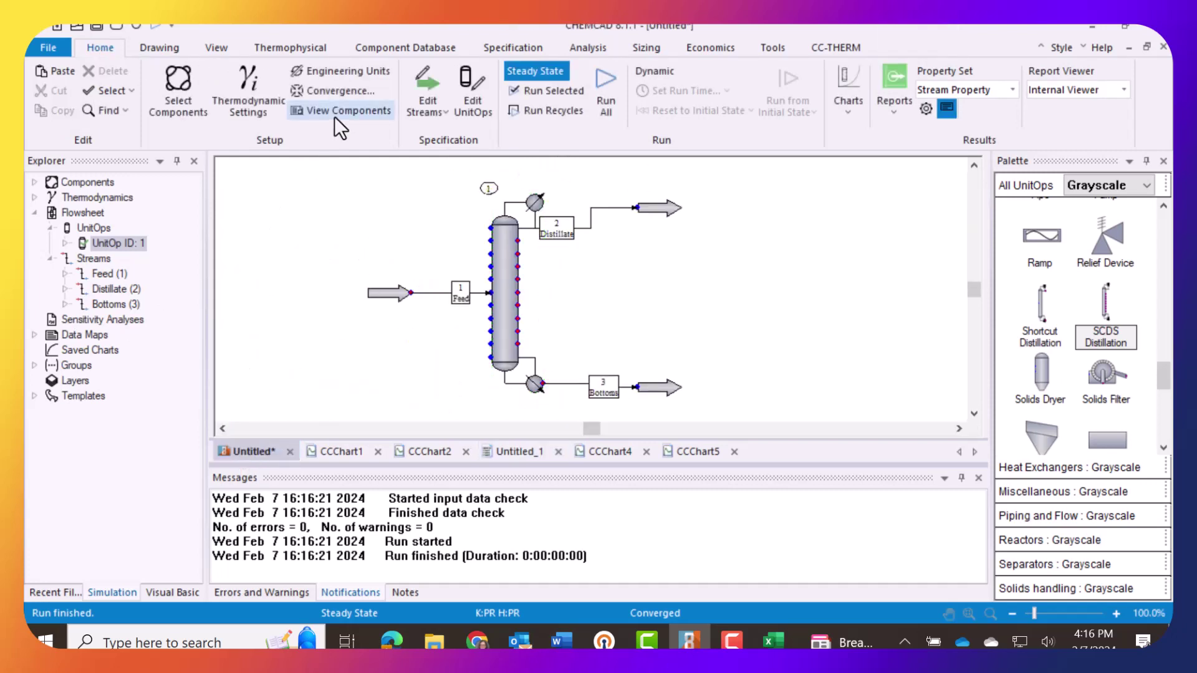
click(359, 71)
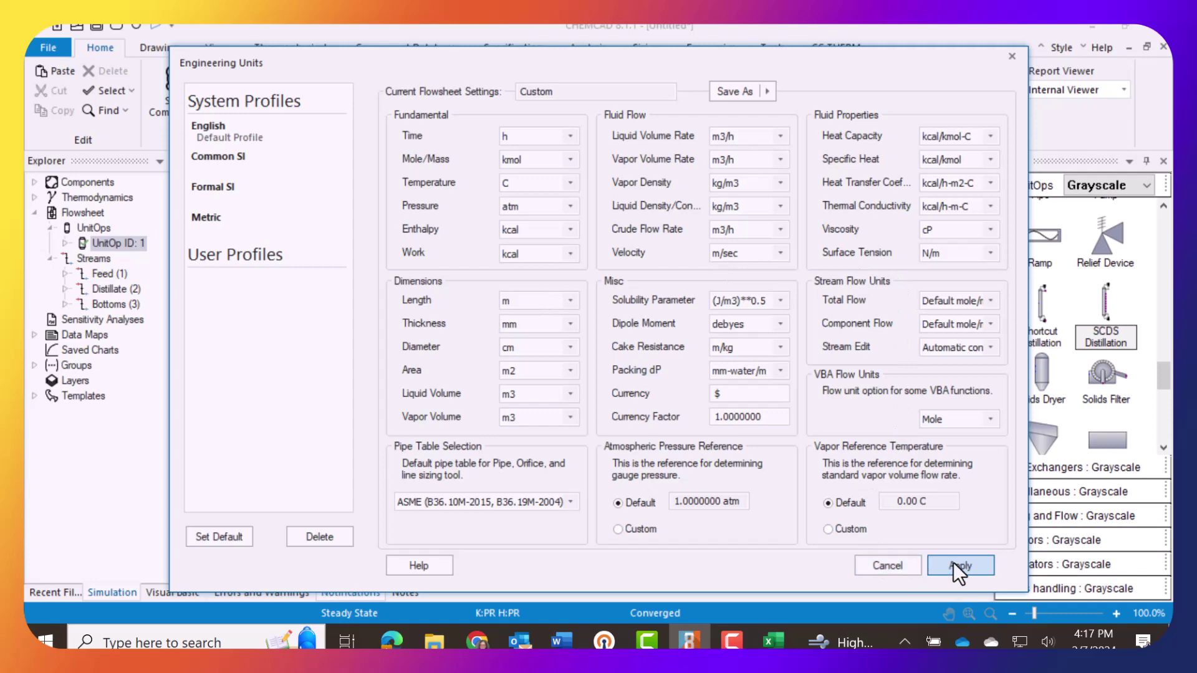
click(886, 565)
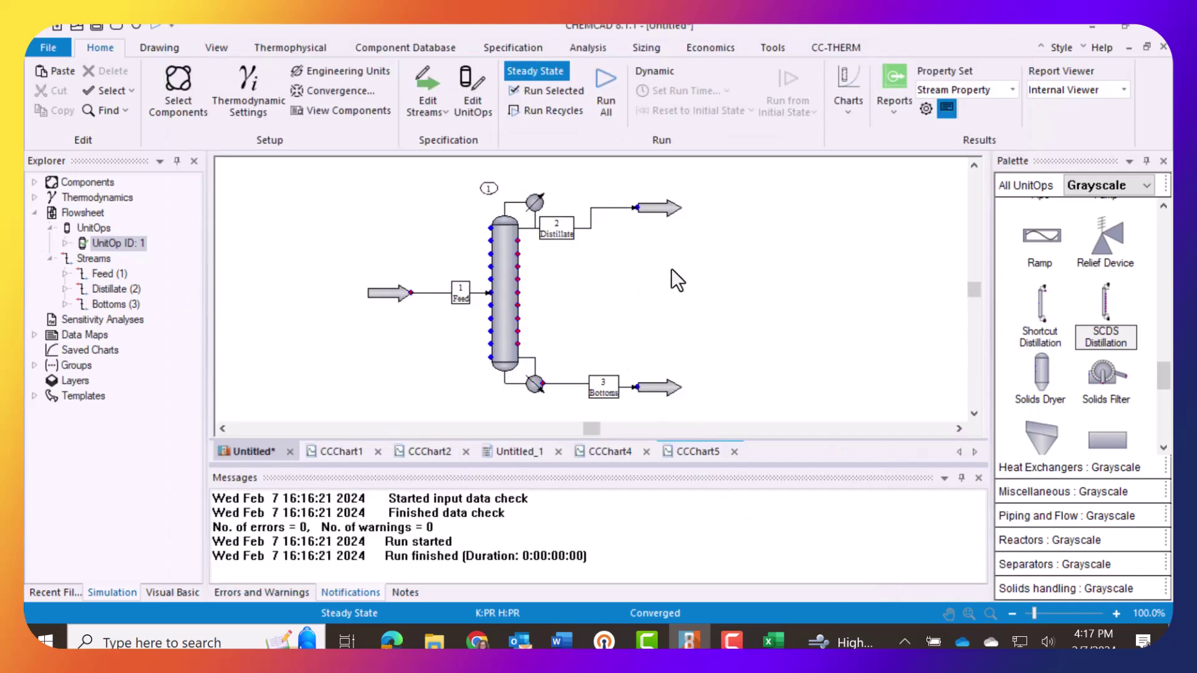
- Set the distillation column's feed stage for stream 1 to 9 and its number of stages to 25
mouse_move(505, 296)
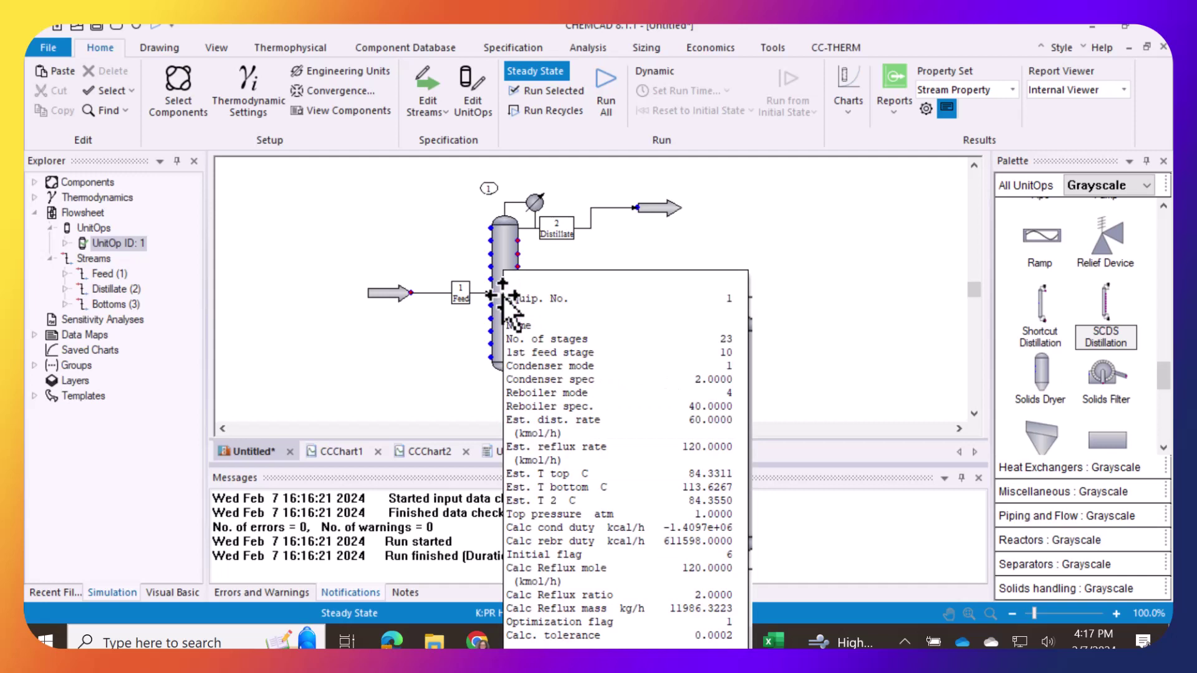
click(562, 228)
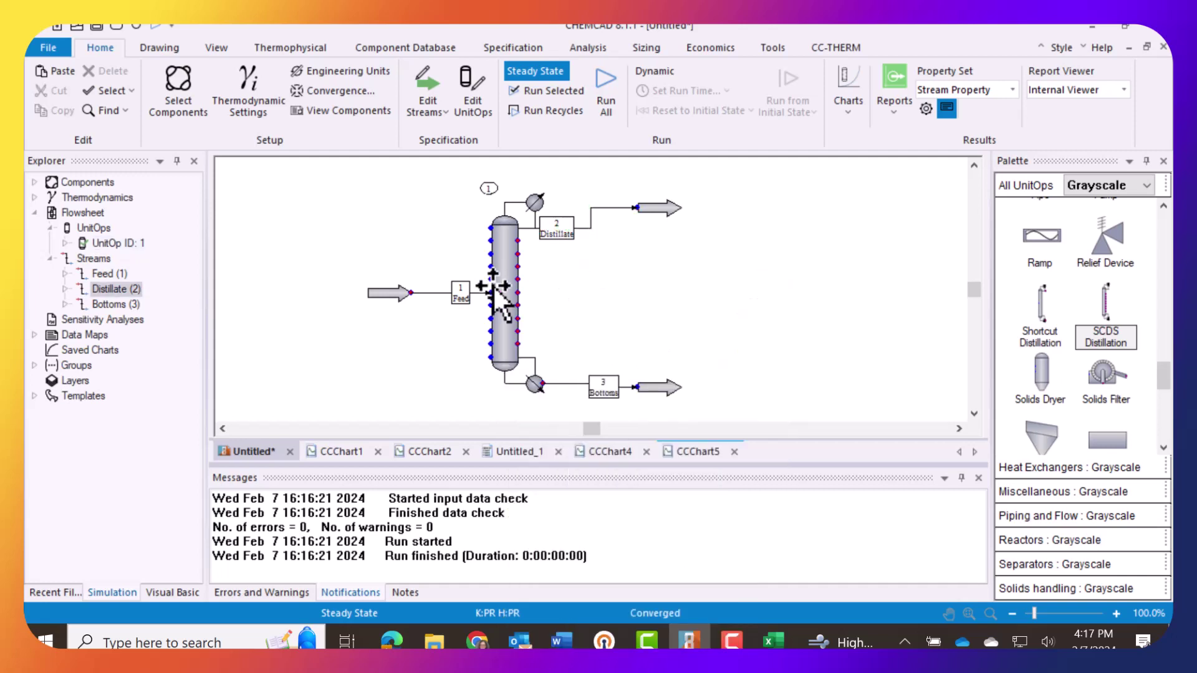
click(515, 298)
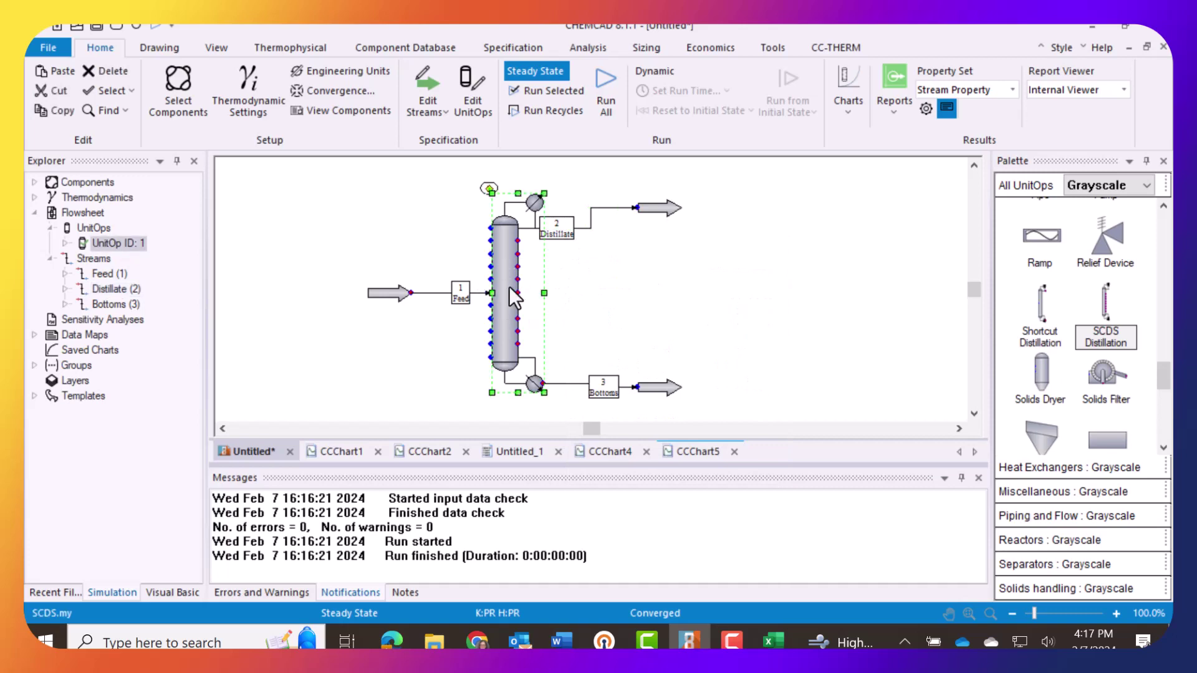
double_click(511, 289)
click(465, 431)
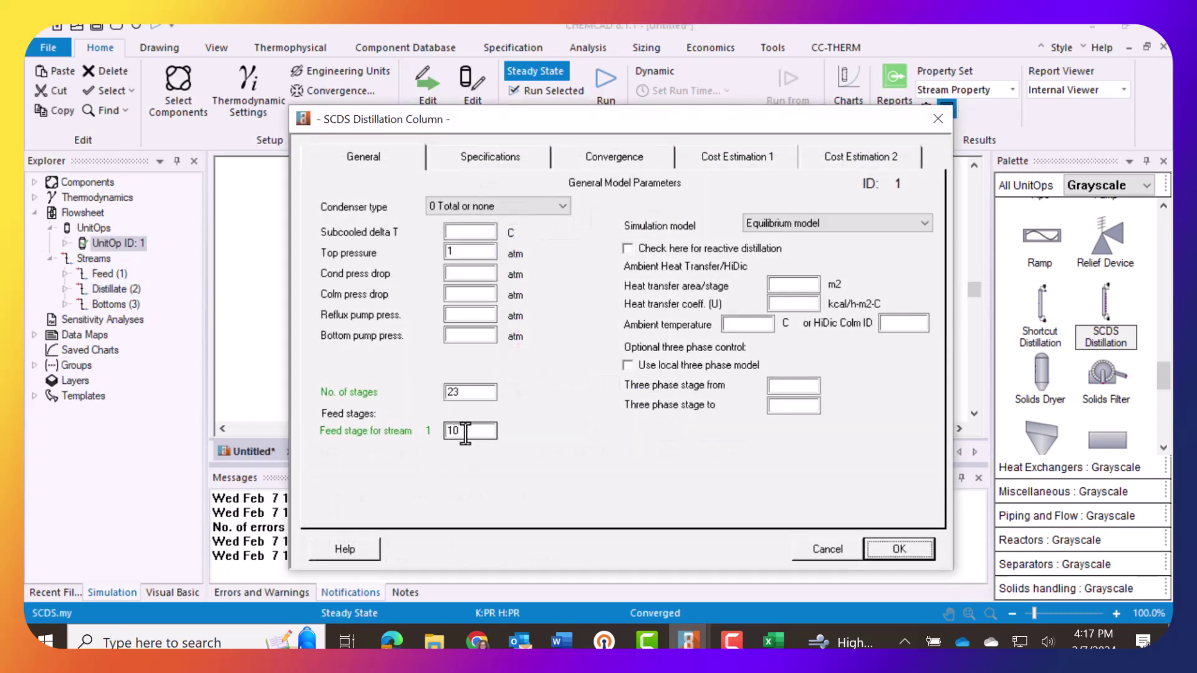
drag(466, 431, 428, 428)
text(9)
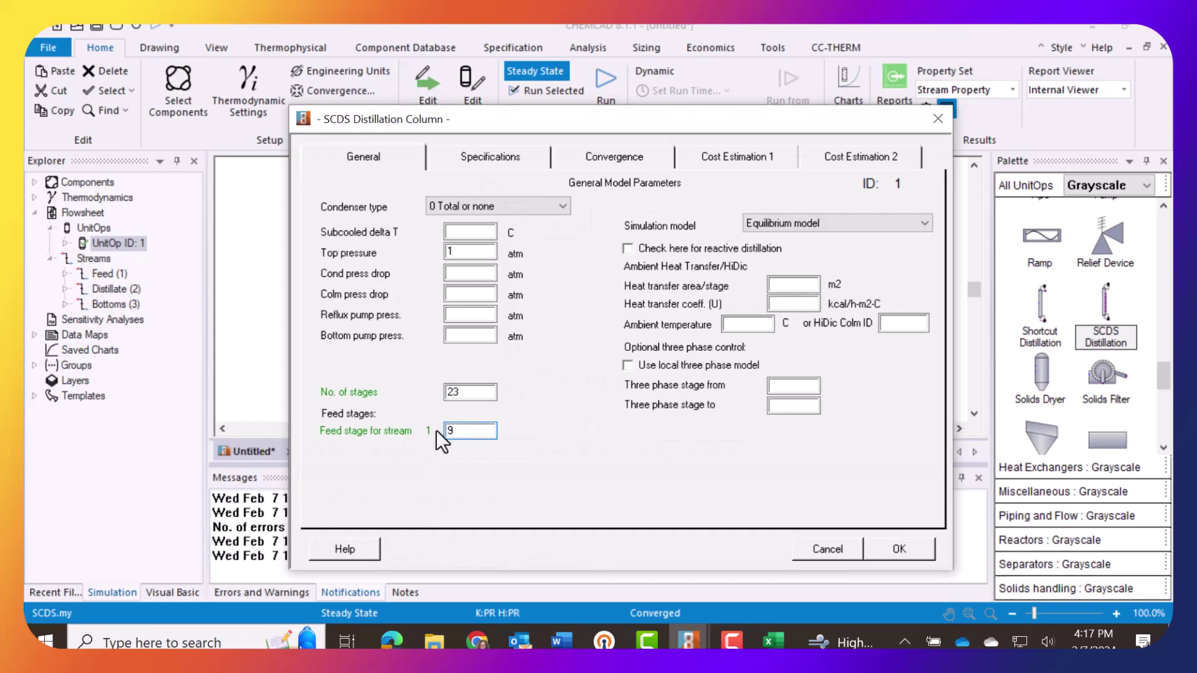
drag(455, 391, 435, 390)
text(25)
click(892, 545)
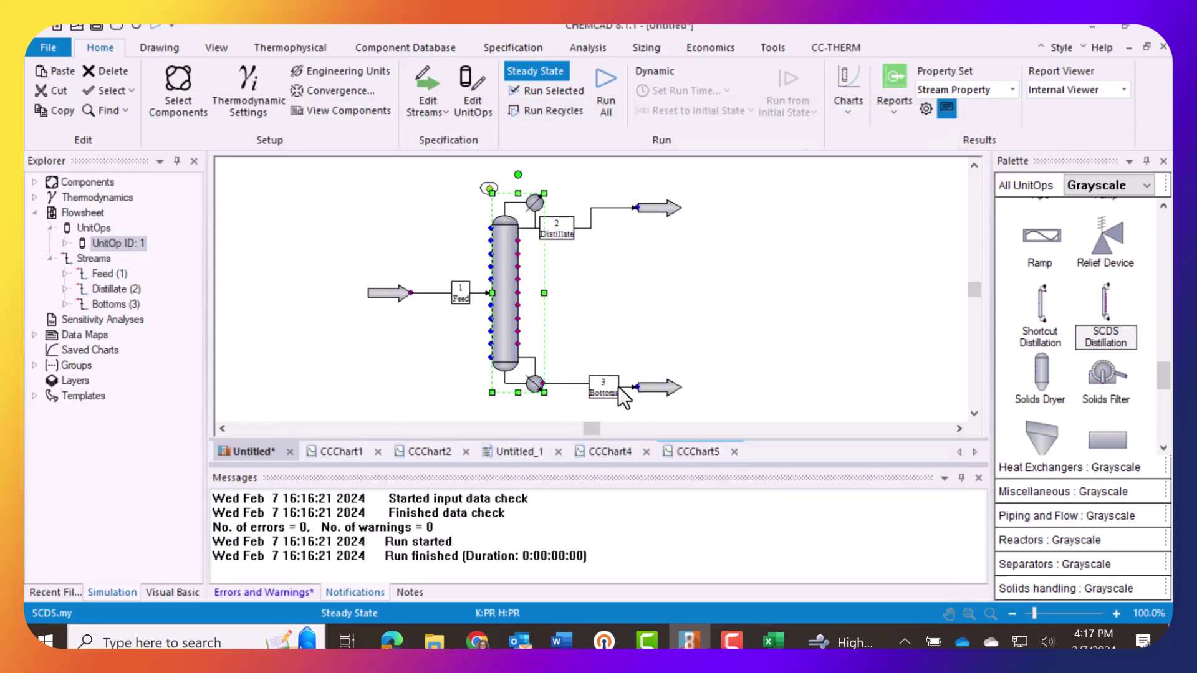
- Rerun the whole simulation and check the calculated conditions and component flows of the Distillate stream
click(602, 86)
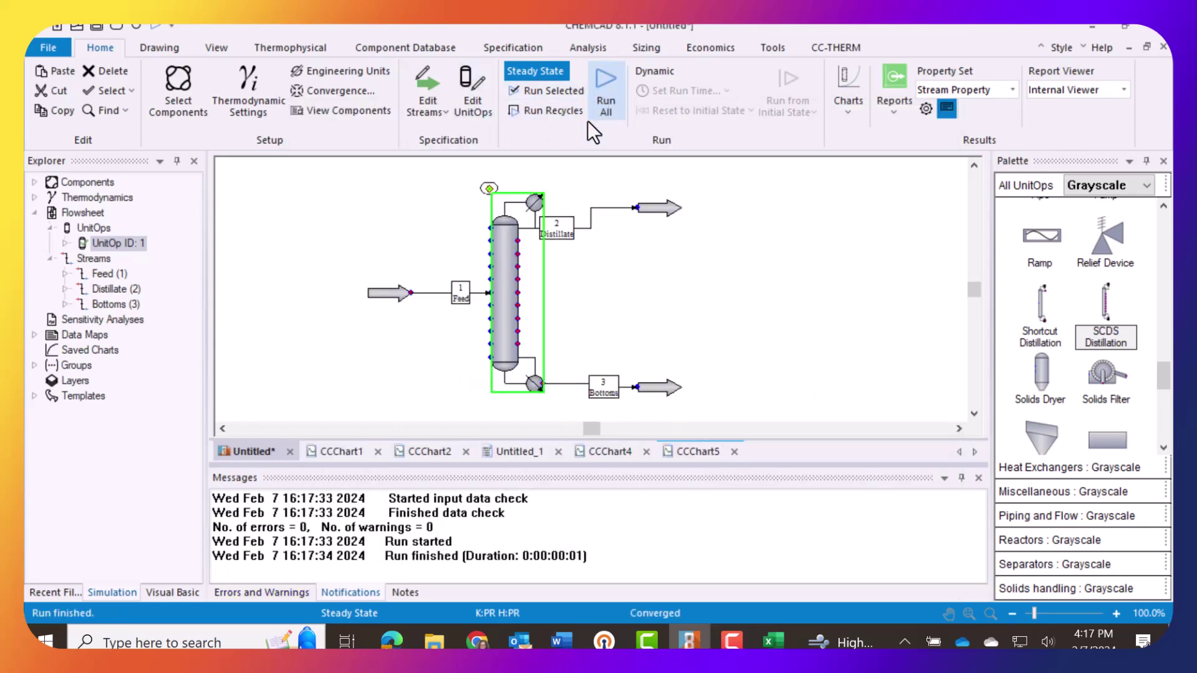
click(569, 239)
double_click(568, 231)
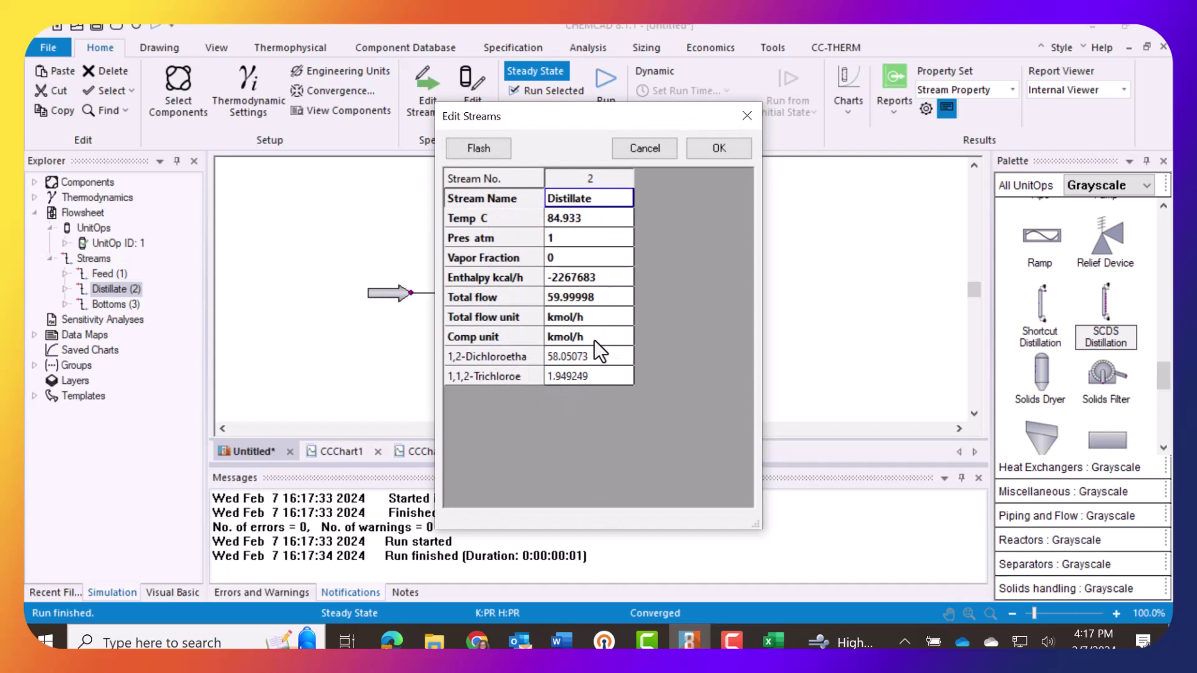
click(747, 116)
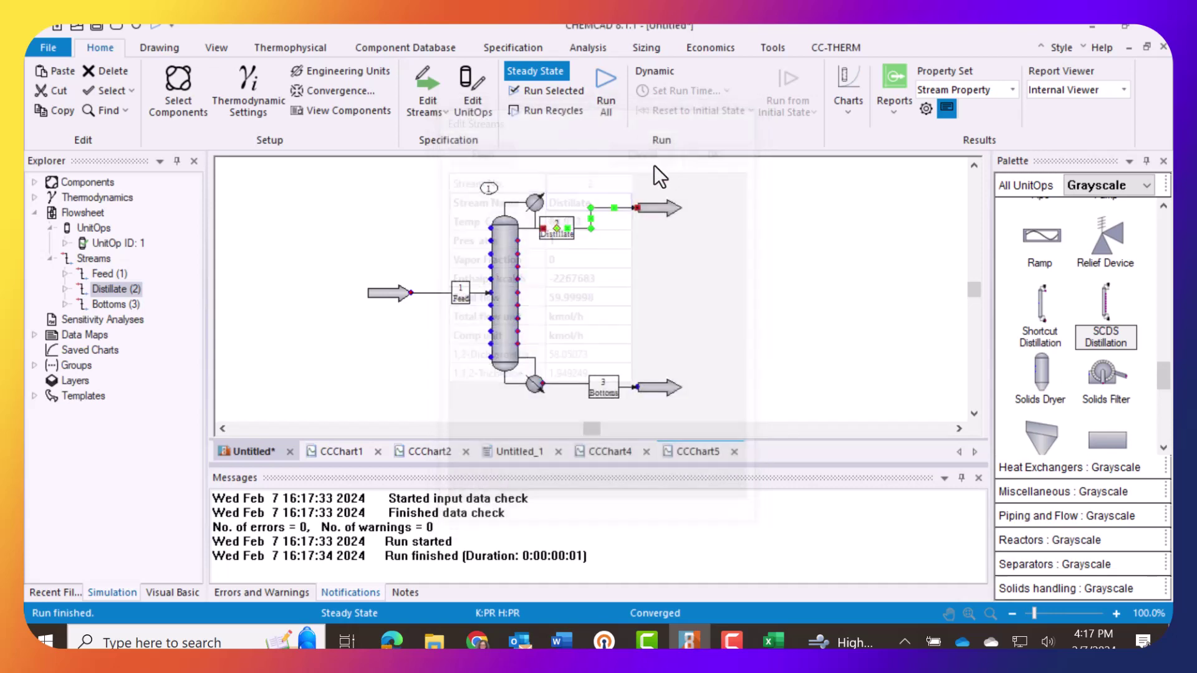
- Open the distillation column's heat and material balance specifications and review the available condenser modes, keeping the reflux ratio mode
click(507, 281)
double_click(508, 269)
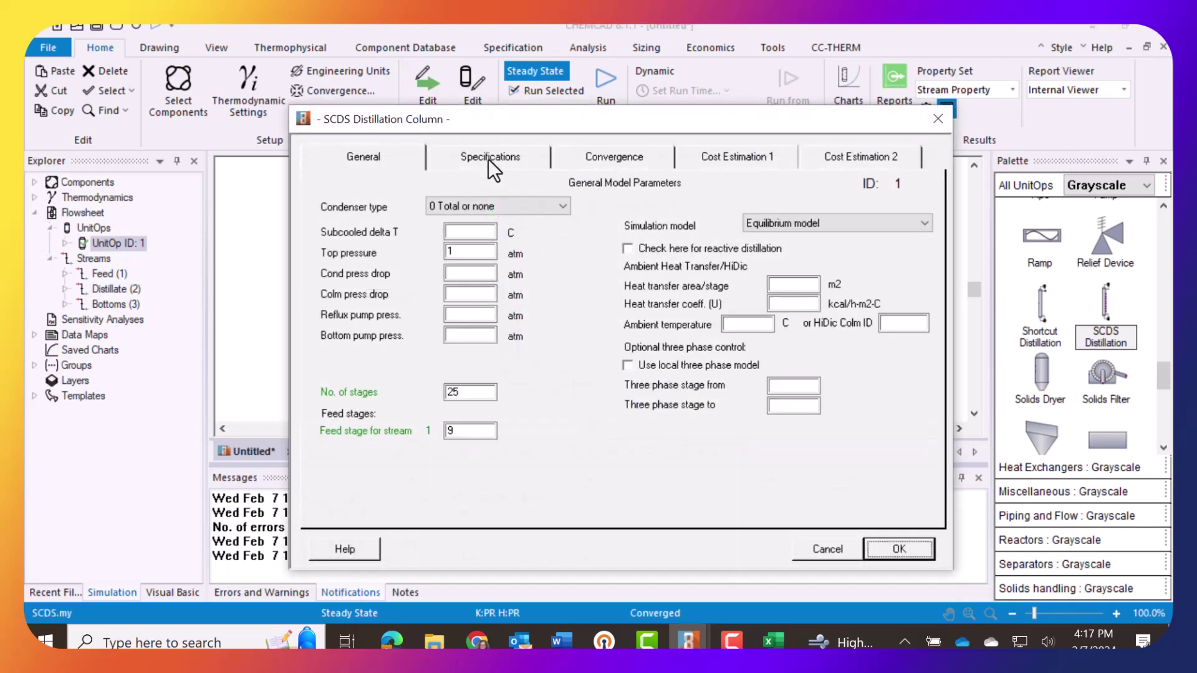
click(488, 159)
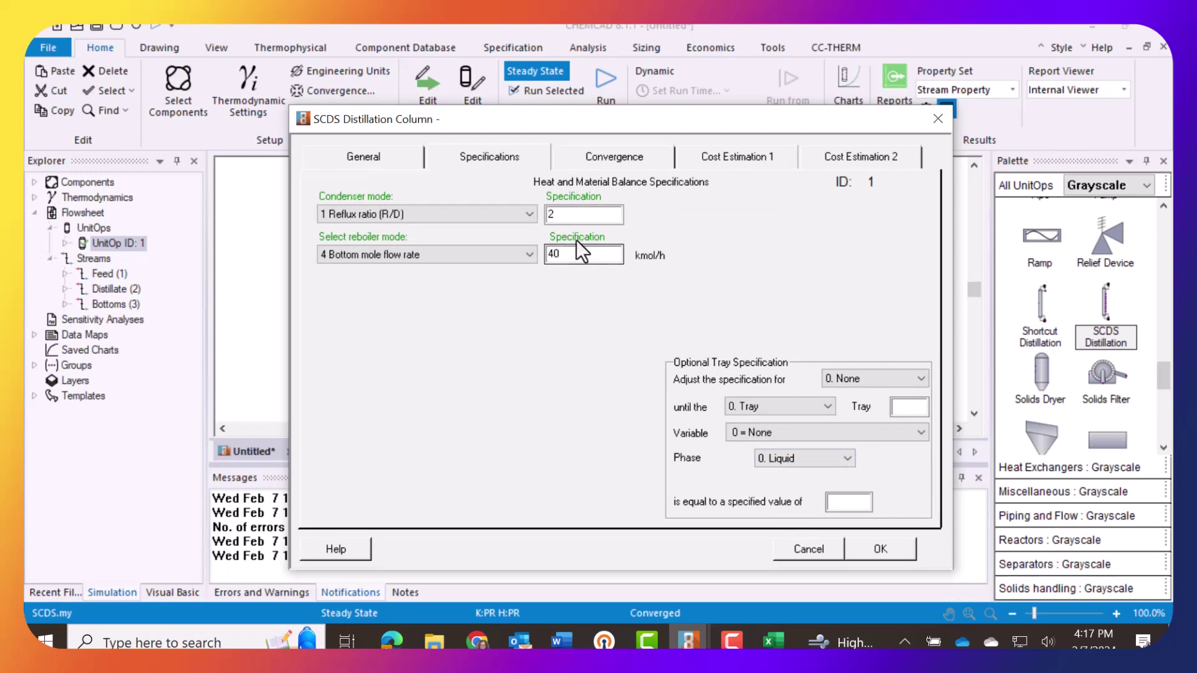
click(568, 215)
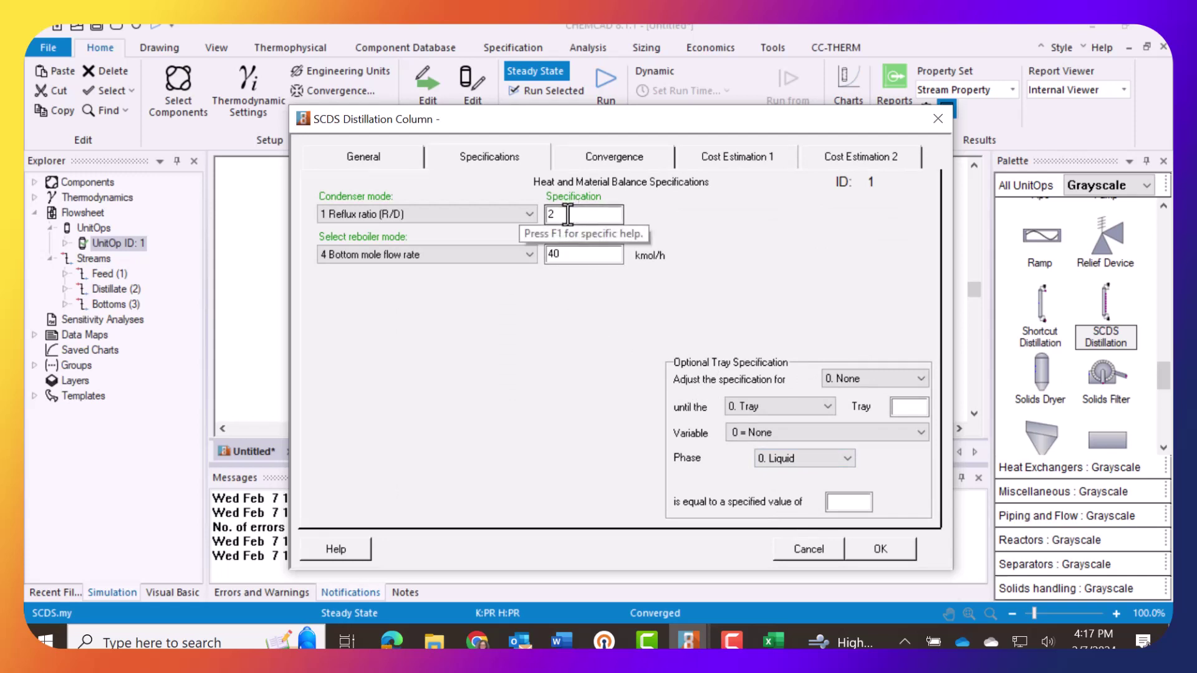
click(530, 212)
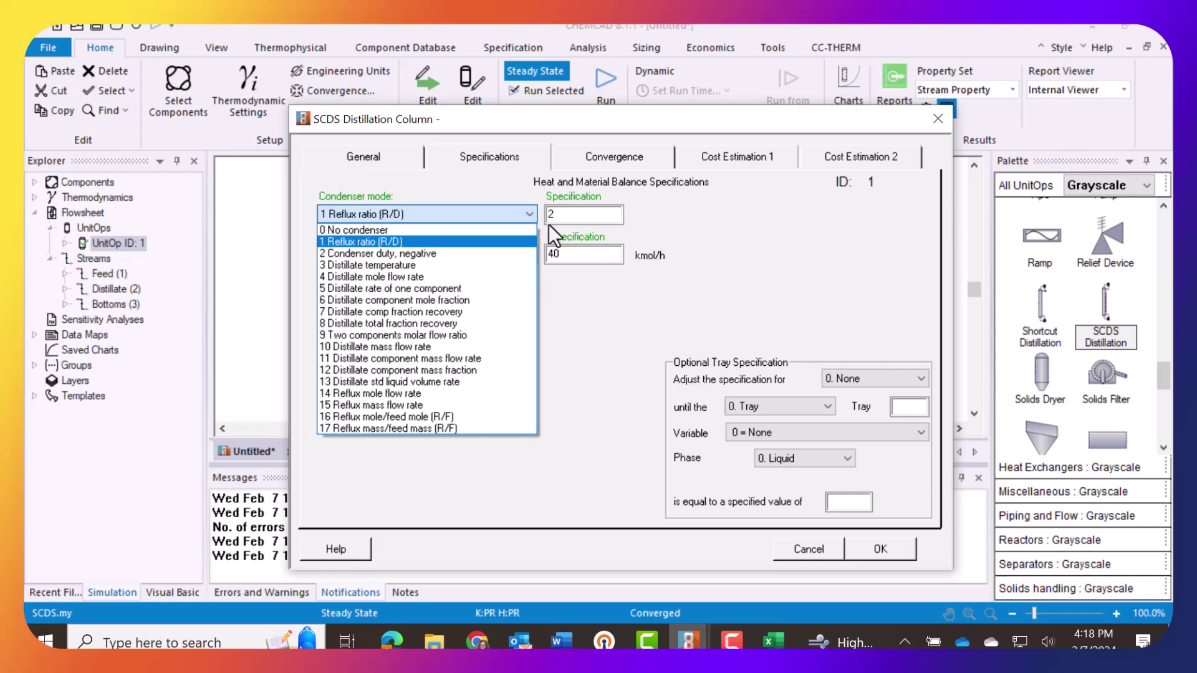
click(837, 325)
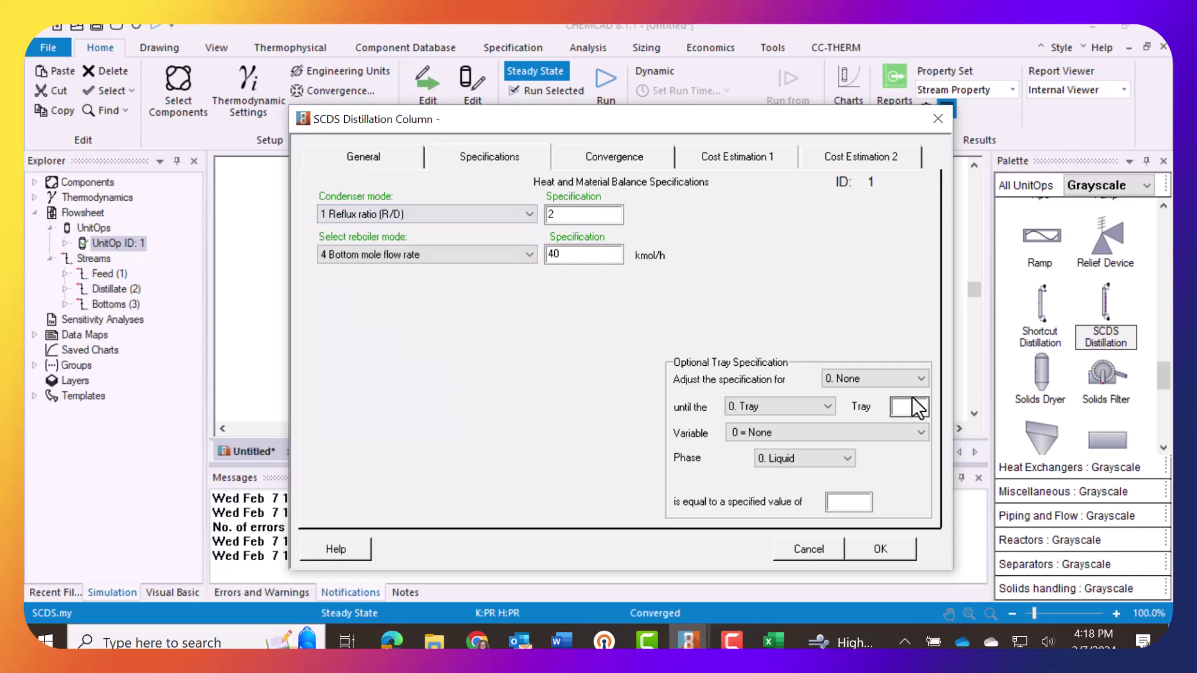
- Set the column's optional tray specification to adjust the condenser, using component mole fraction as the controlled variable
click(922, 376)
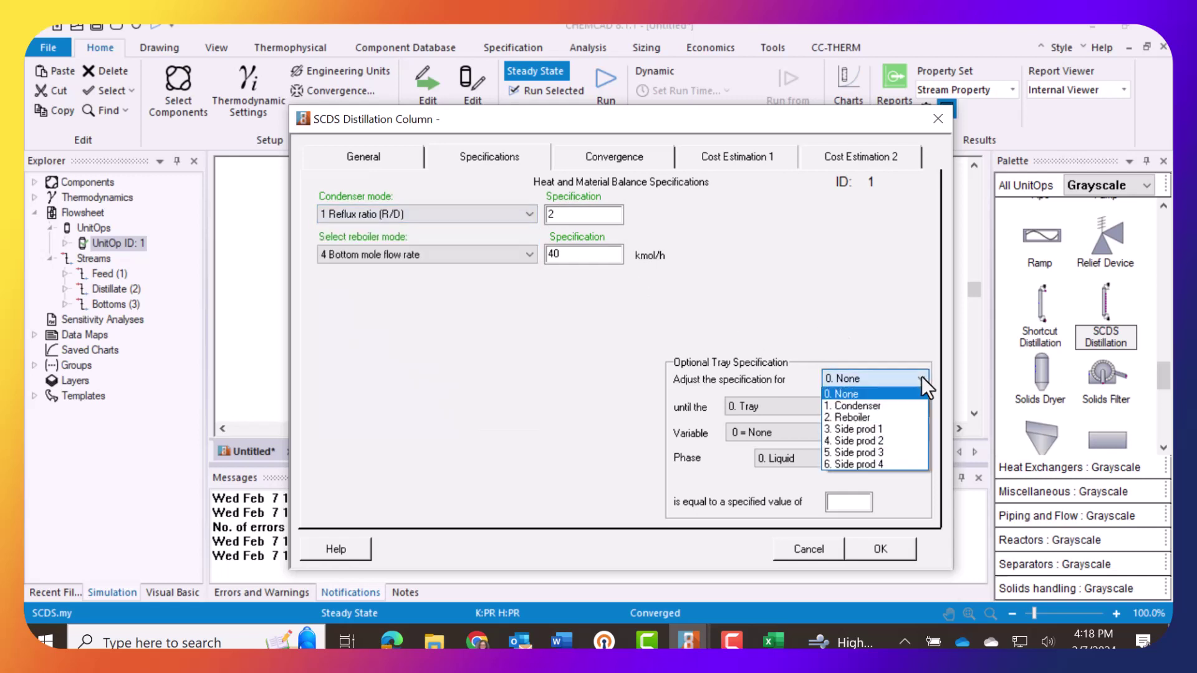
click(867, 408)
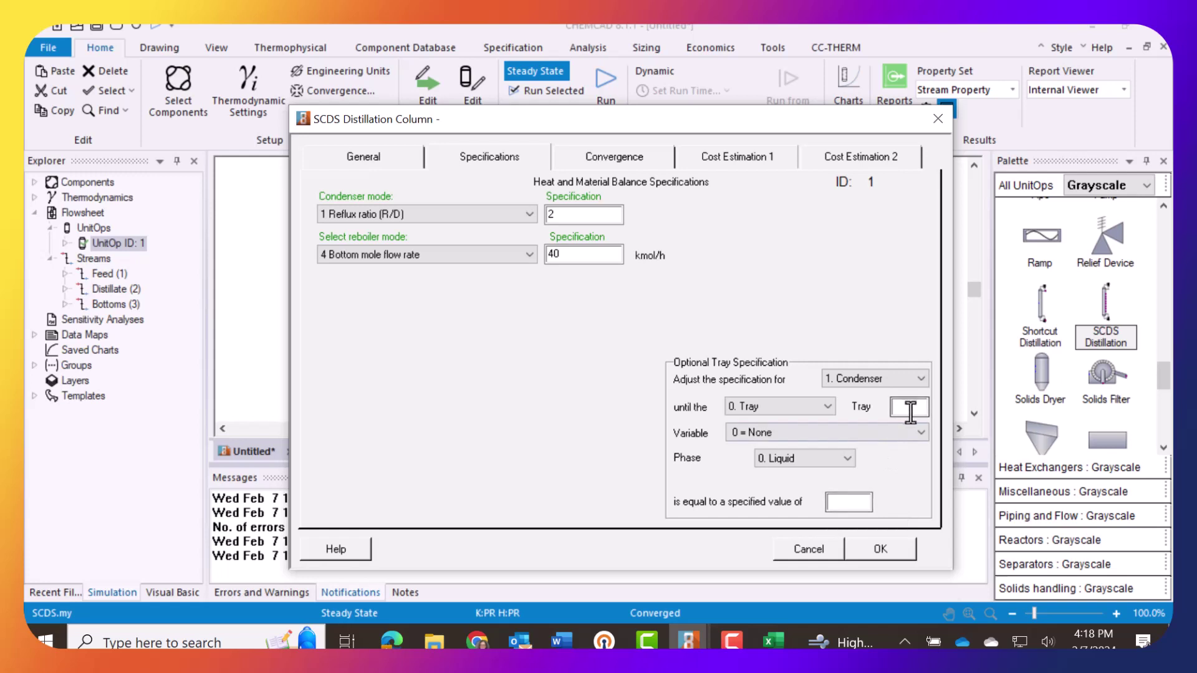
click(919, 433)
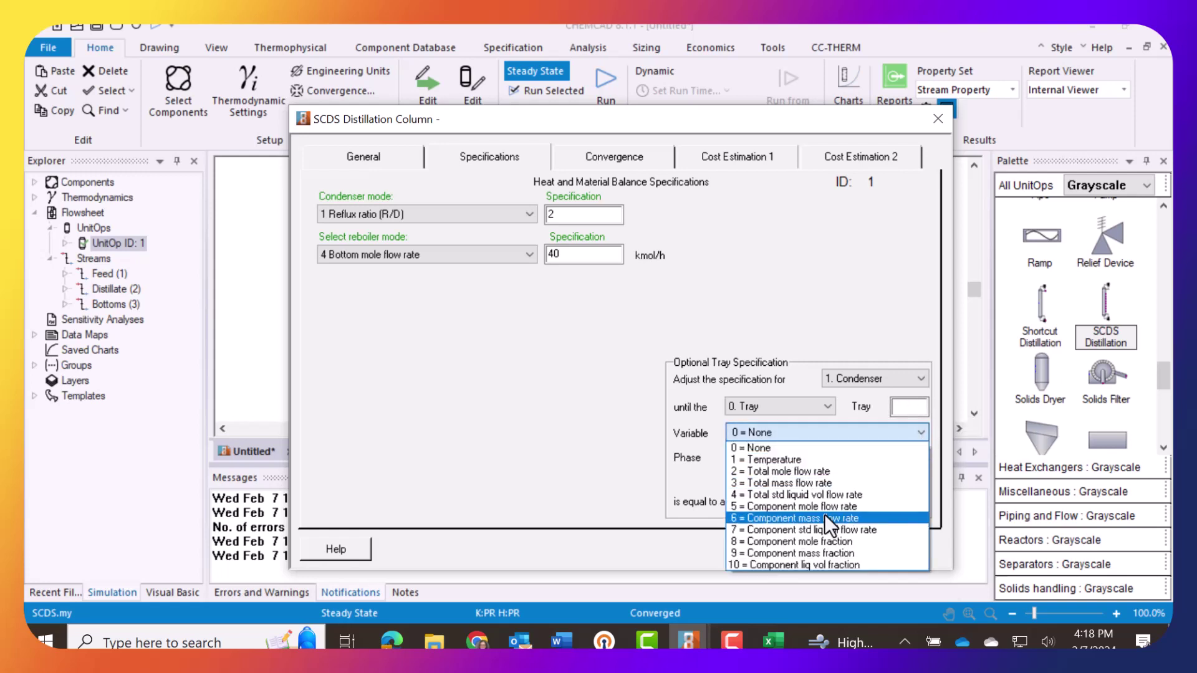
click(827, 541)
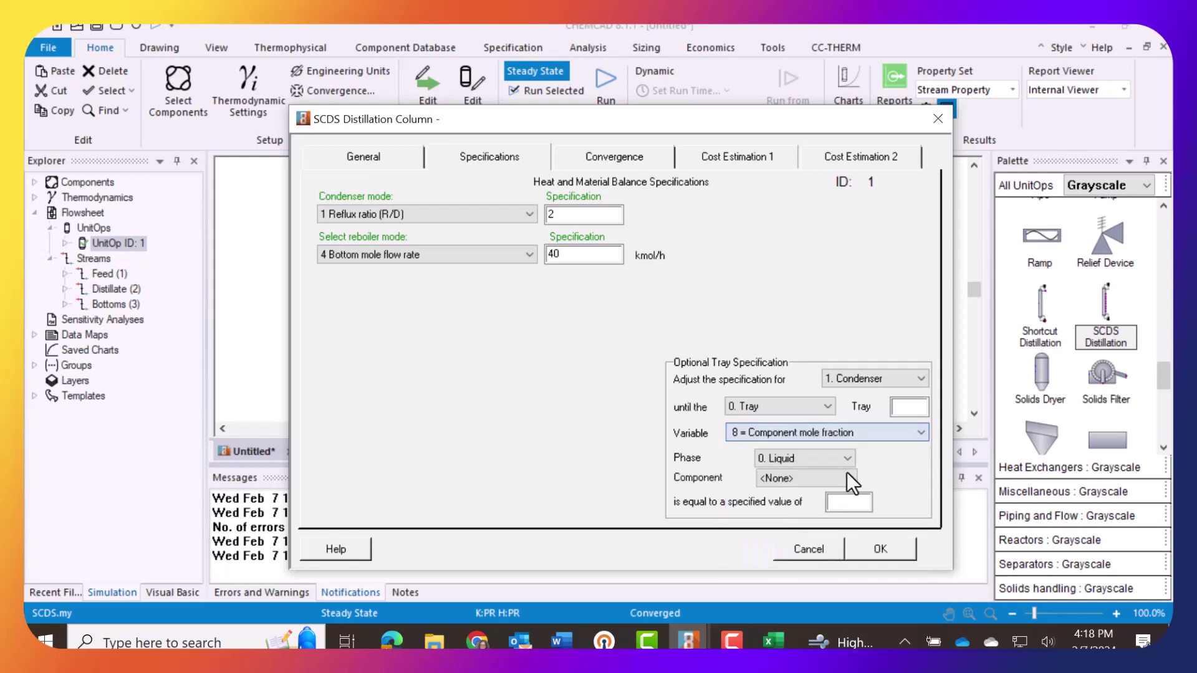
- Complete the tray specification with tray 1, component 1,2-dichloroethane and a specified value of .92, and apply the column settings
click(910, 408)
text(0)
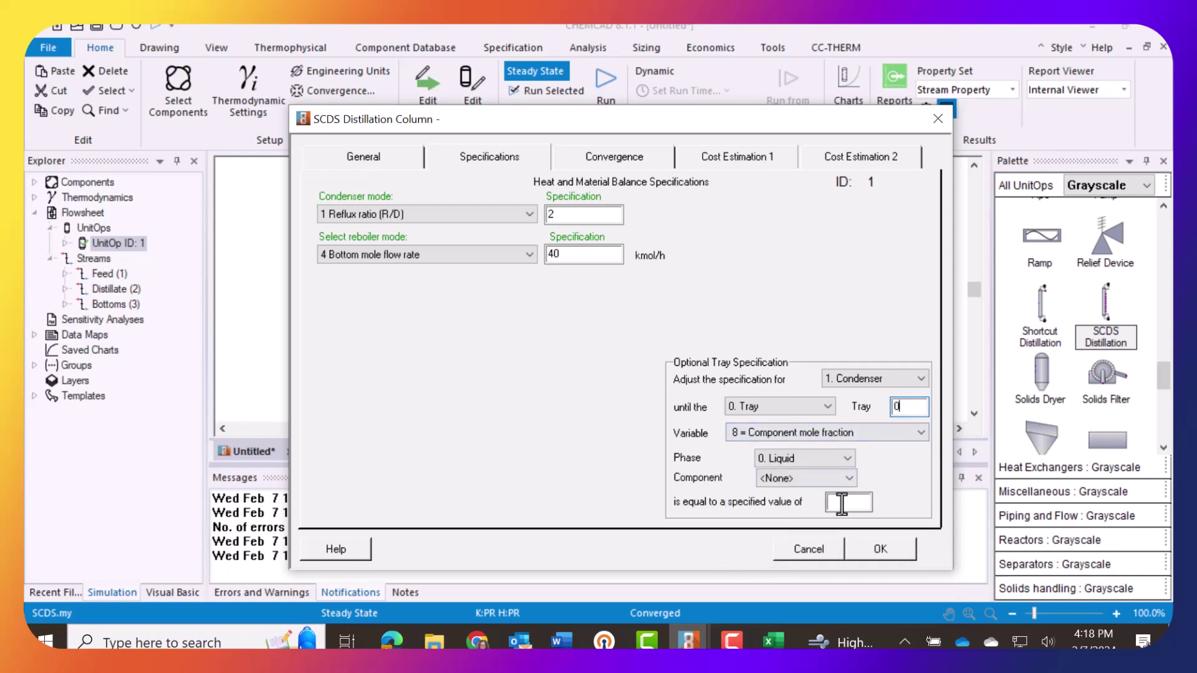
key(BackSpace)
text(1)
click(842, 502)
text(.92)
click(847, 477)
click(818, 502)
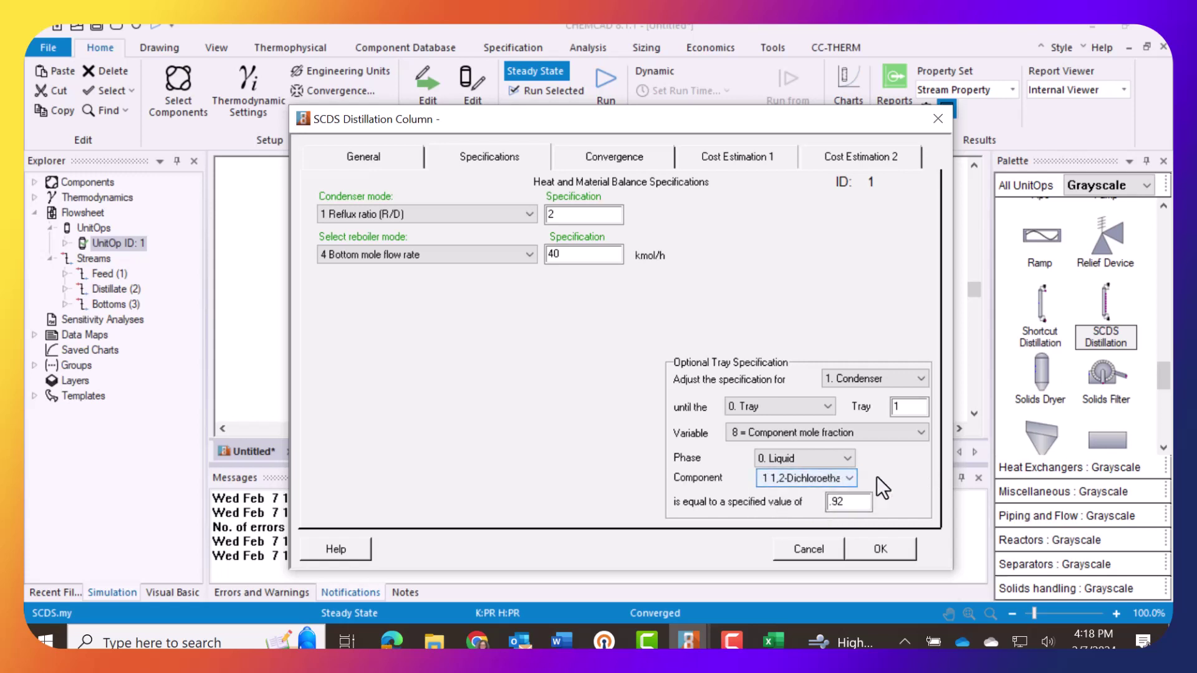
click(881, 549)
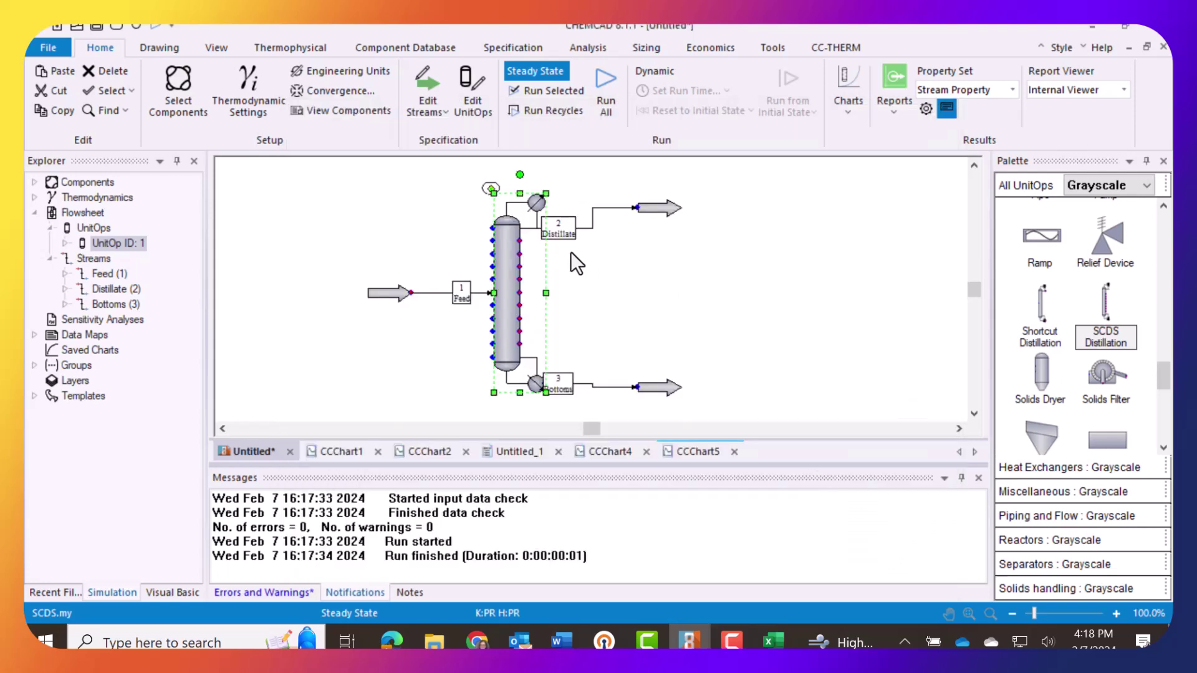
- Rerun the whole simulation and check the Distillate stream's temperature, total flow and component flows
click(604, 80)
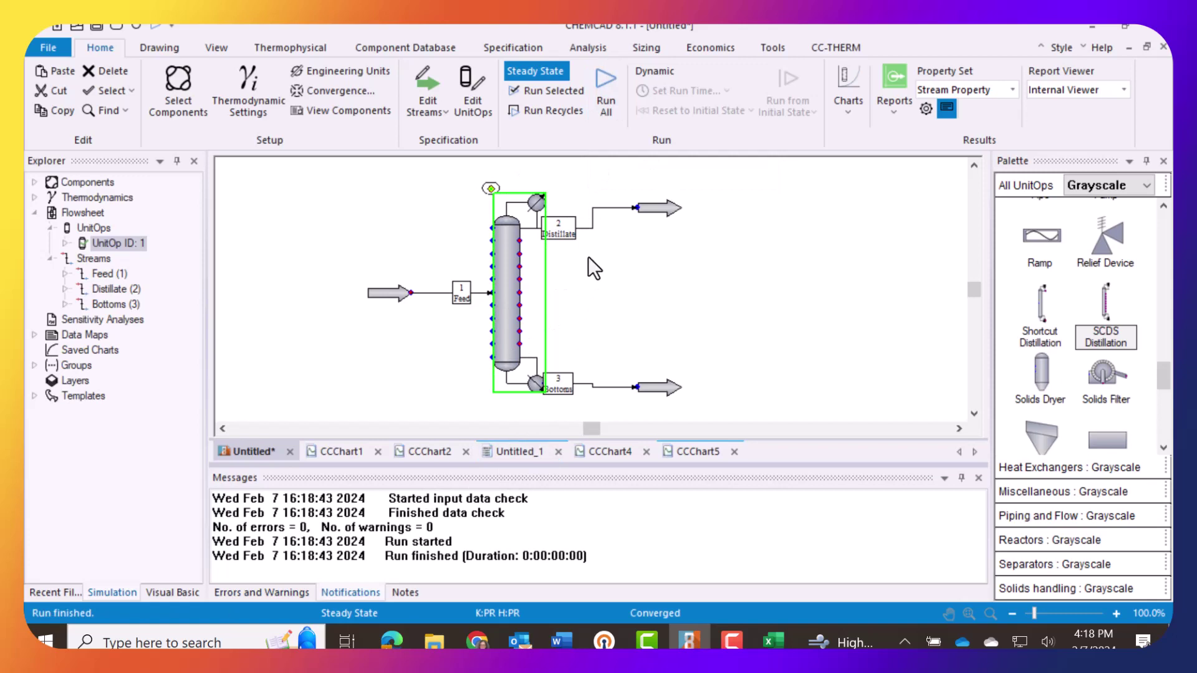
double_click(563, 233)
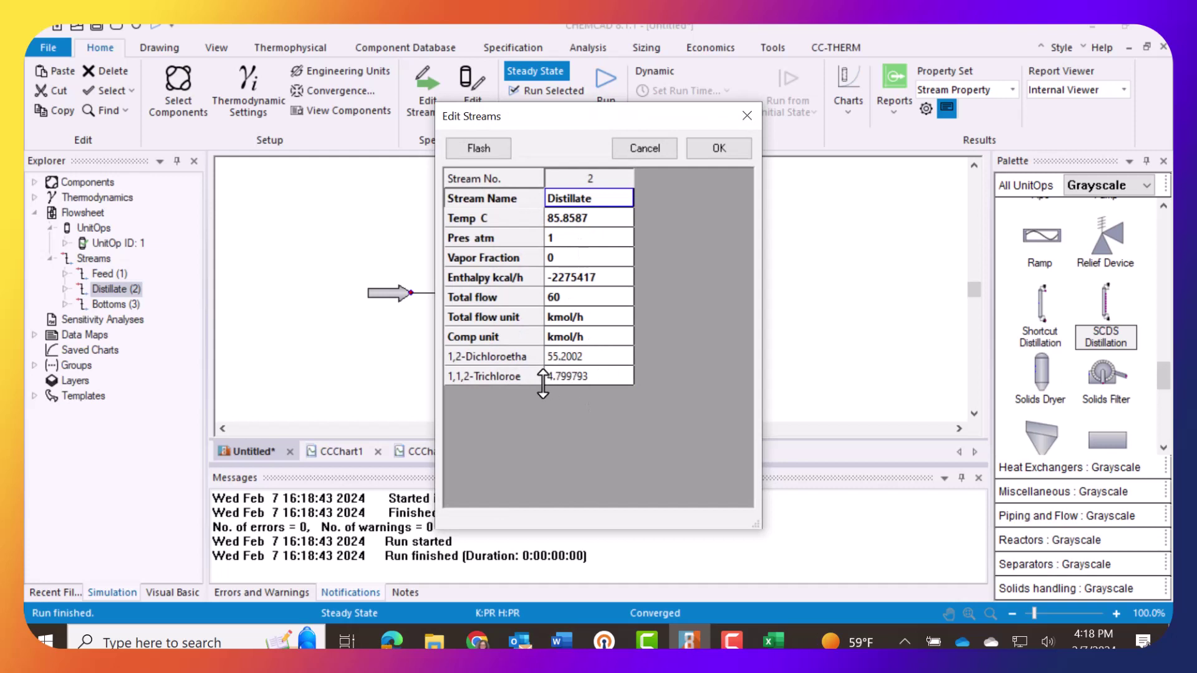
click(705, 147)
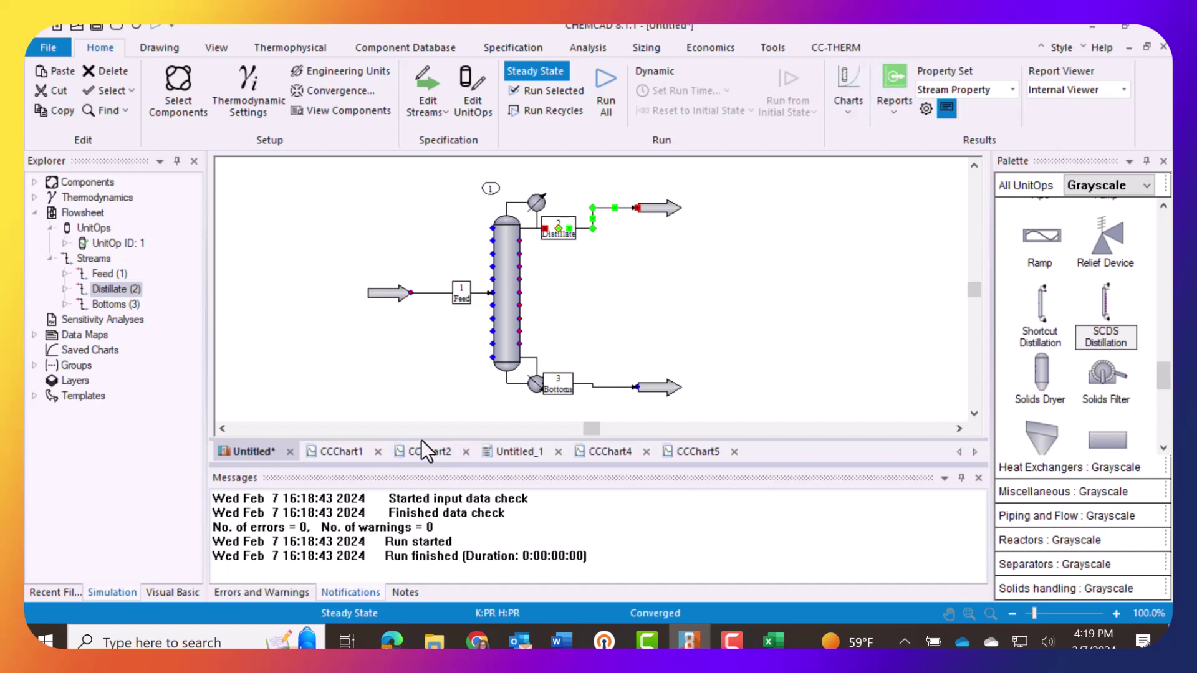
- Review the Txy and XY equilibrium charts of 1,2-dichloroethane and 1,1,2-trichloroethane
click(359, 451)
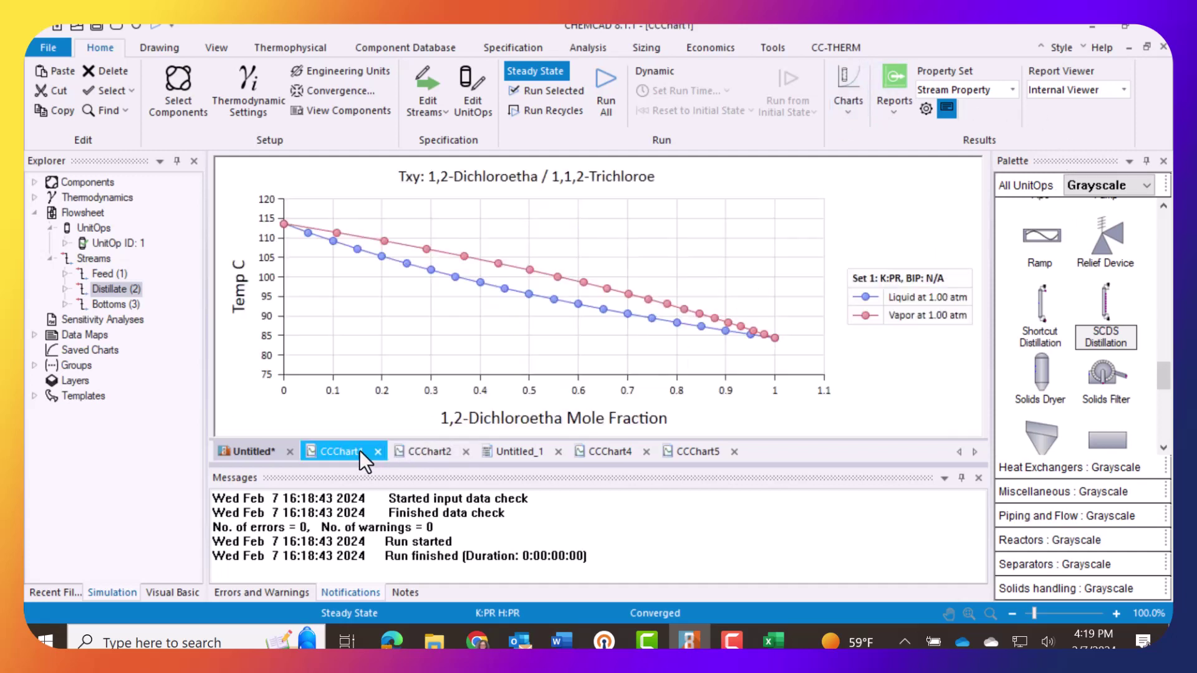
click(432, 450)
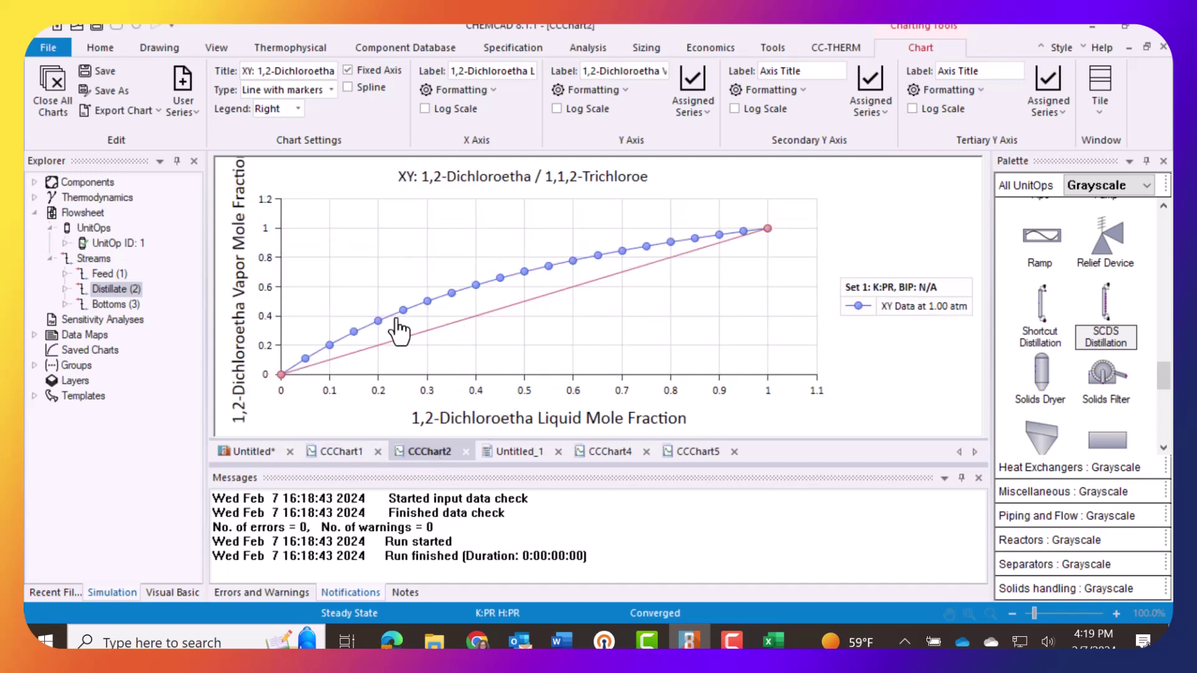